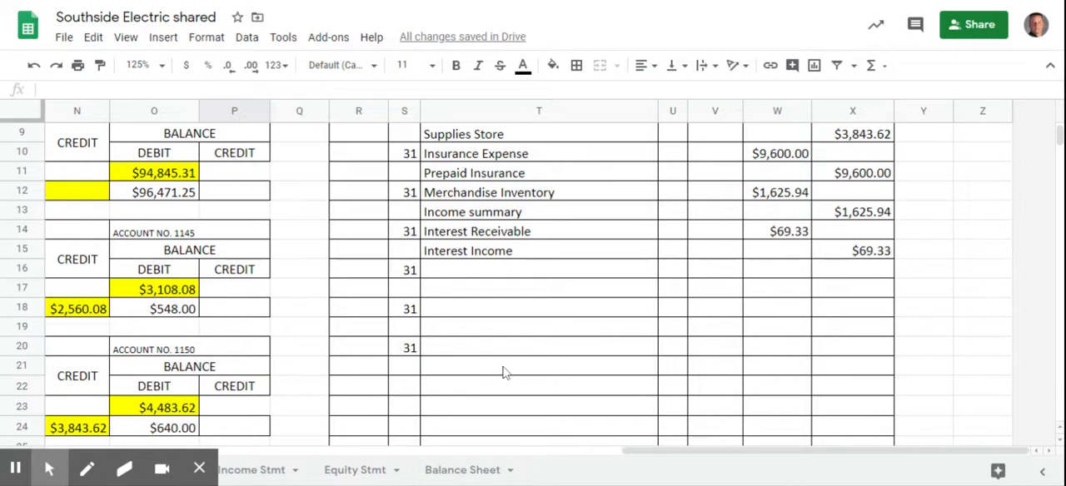
- Enter the account title "Depreciation Expense-Office Equip" in cell T16 of the journal
click(441, 274)
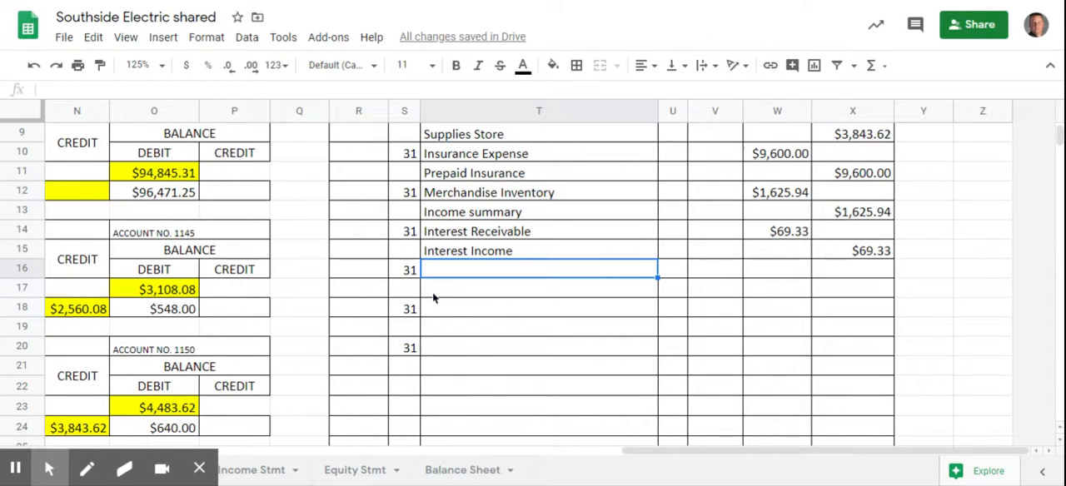
text(Depreci)
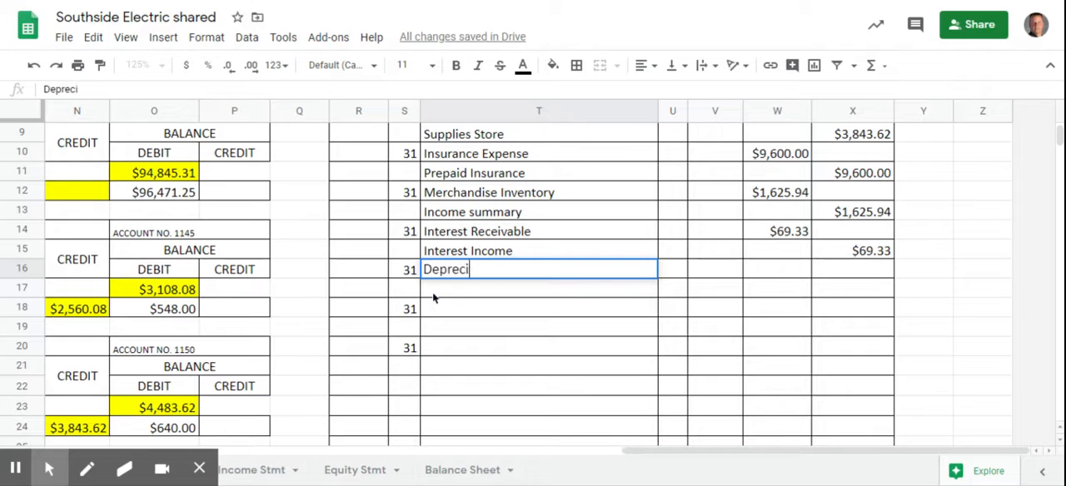
text(ation Expe)
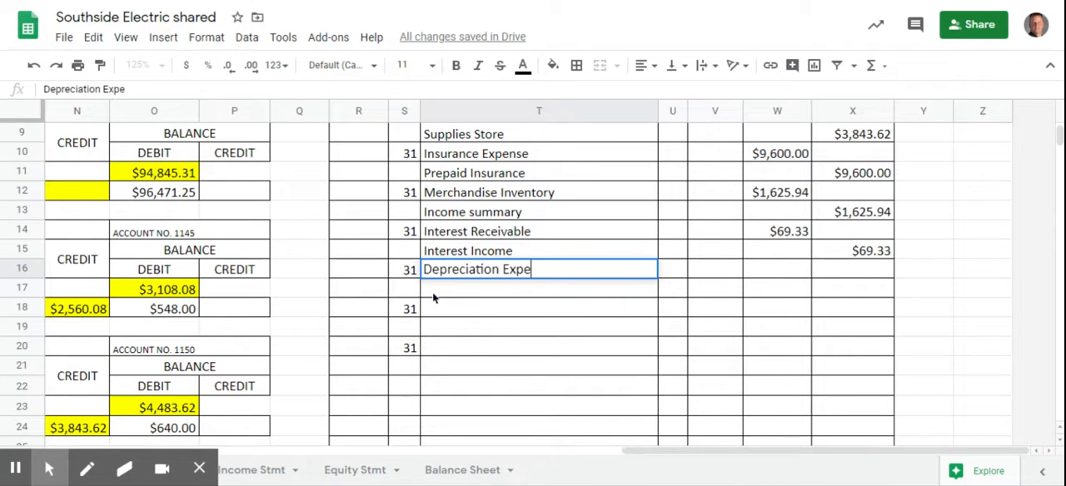
text(nse-O)
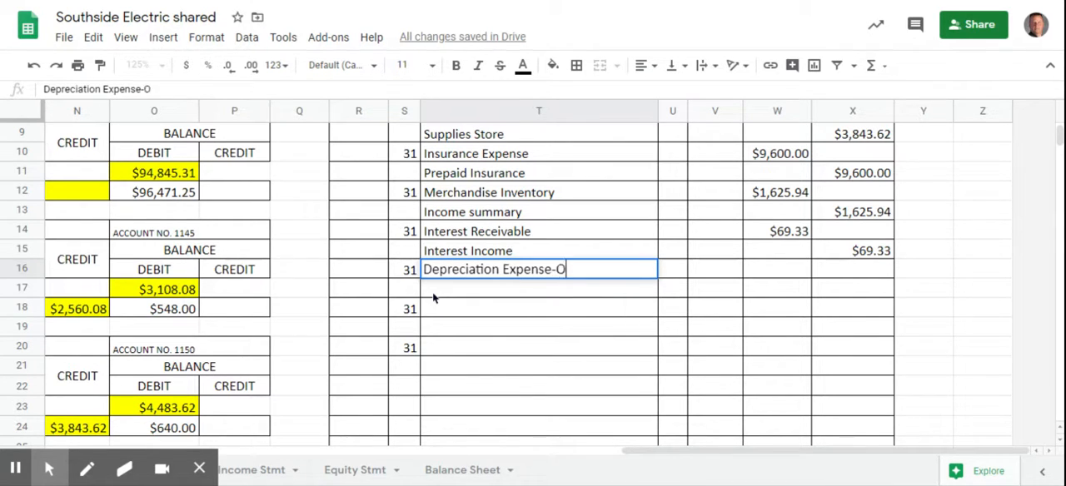
text(ffice O)
key(BackSpace)
text(Equip)
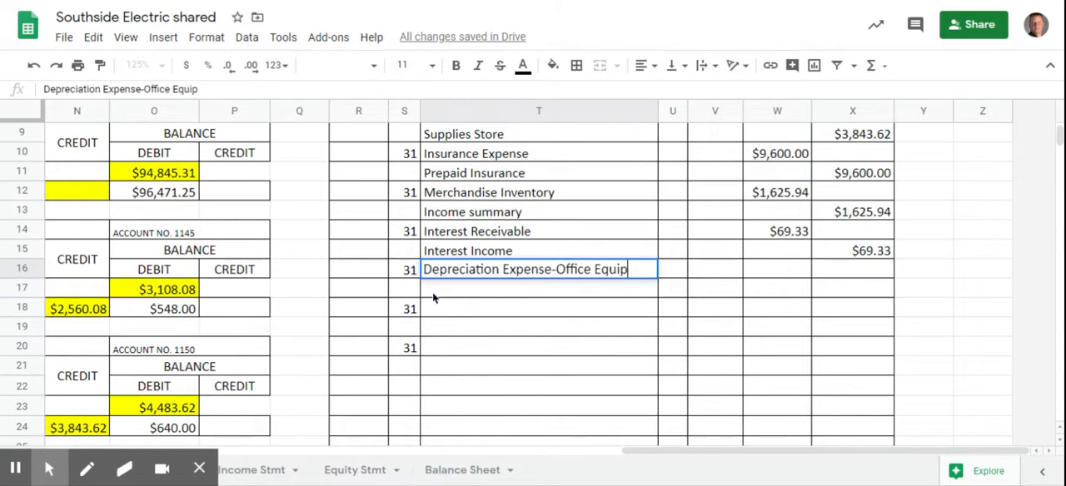
key(Return)
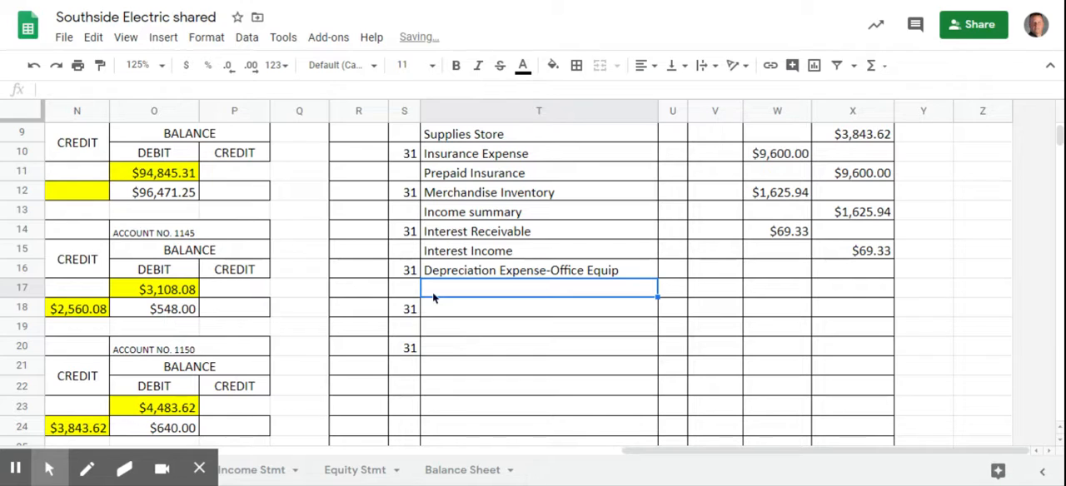
- Enter the account title "Accum Depr. - Office Equip" in cell T17, beneath the office equipment depreciation expense
text(Accum)
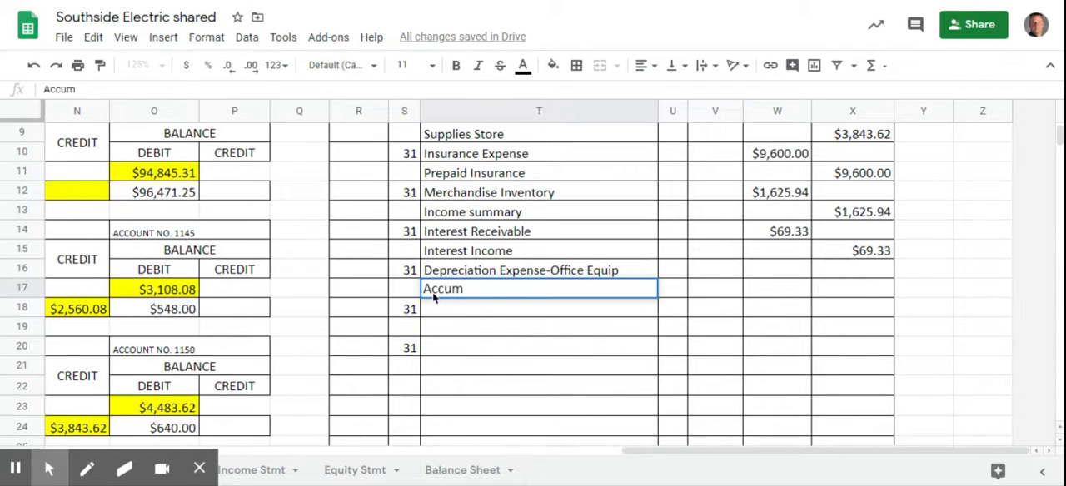
text( Depr. - Office )
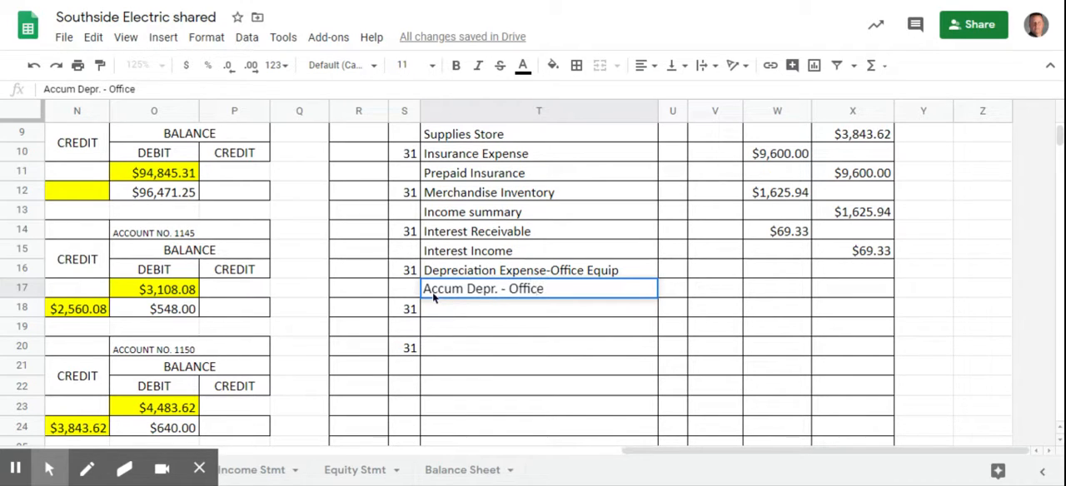
text(Equip)
- Record 2150 as the office equipment depreciation debit in W16 and credit in X17, and format the debit as currency
click(773, 270)
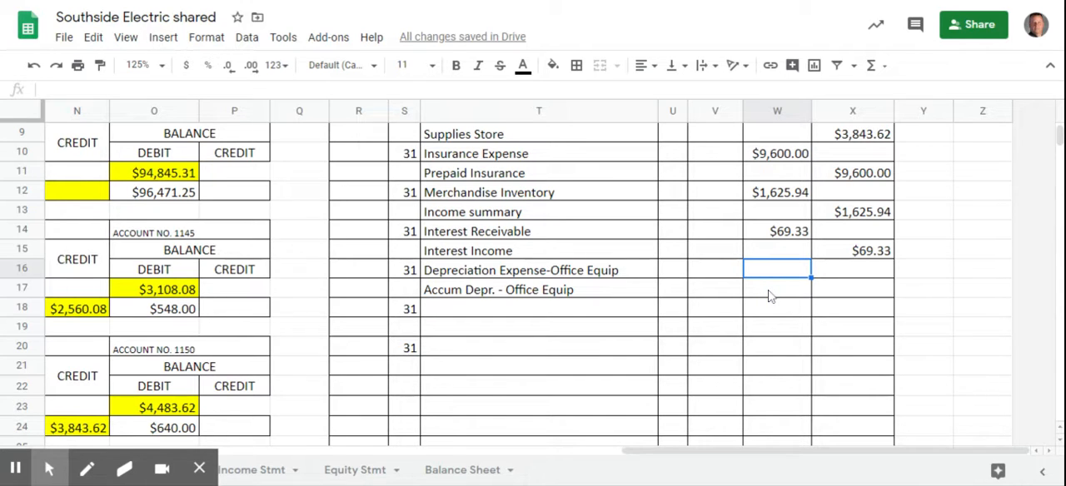
text(2150)
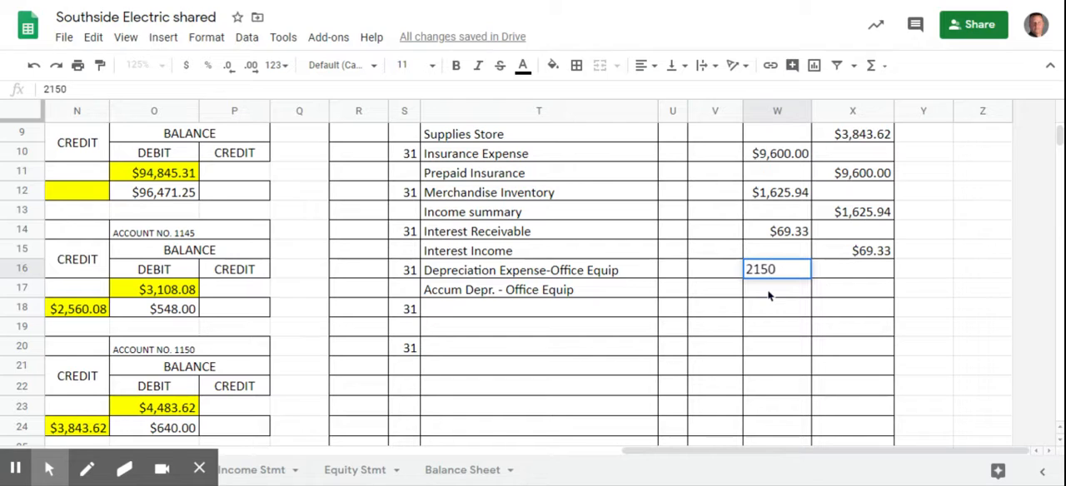
key(Return)
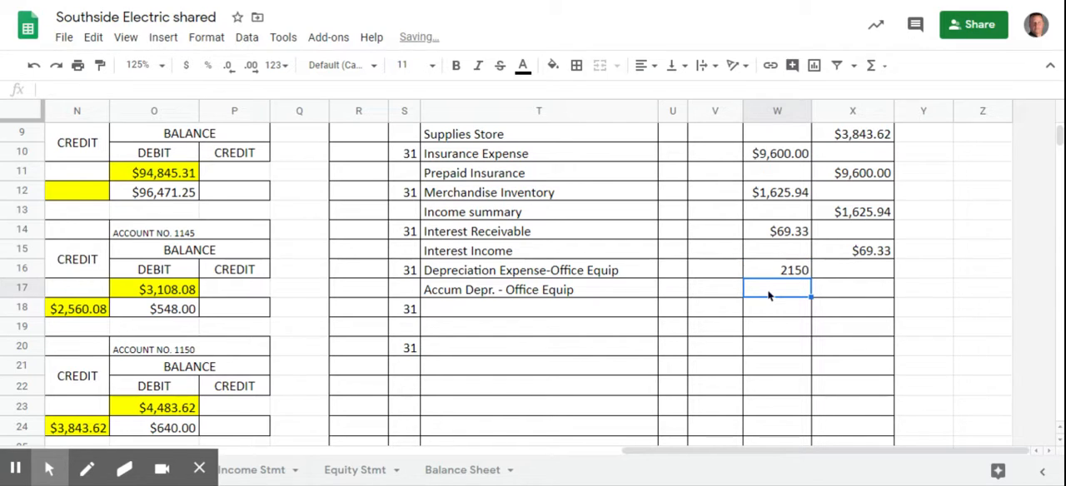
click(862, 289)
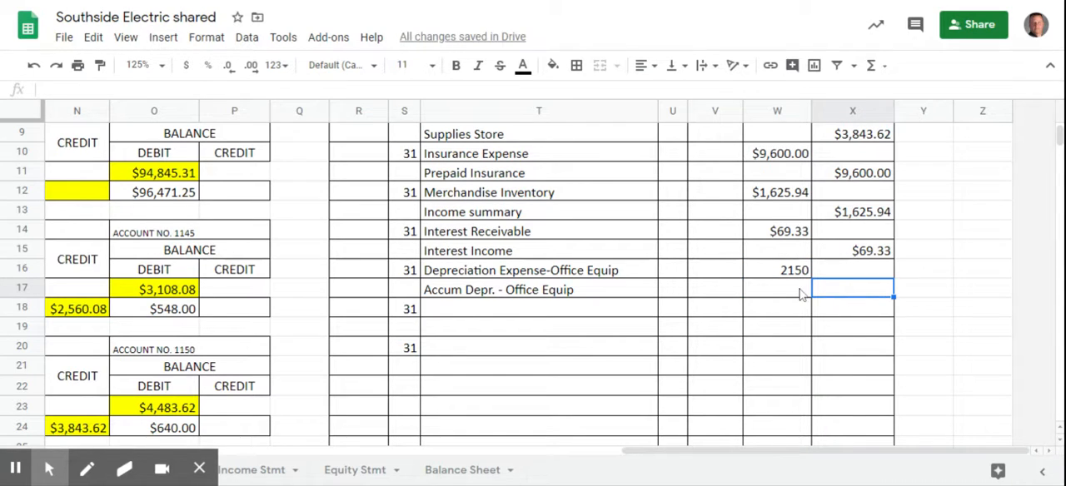
text(2150)
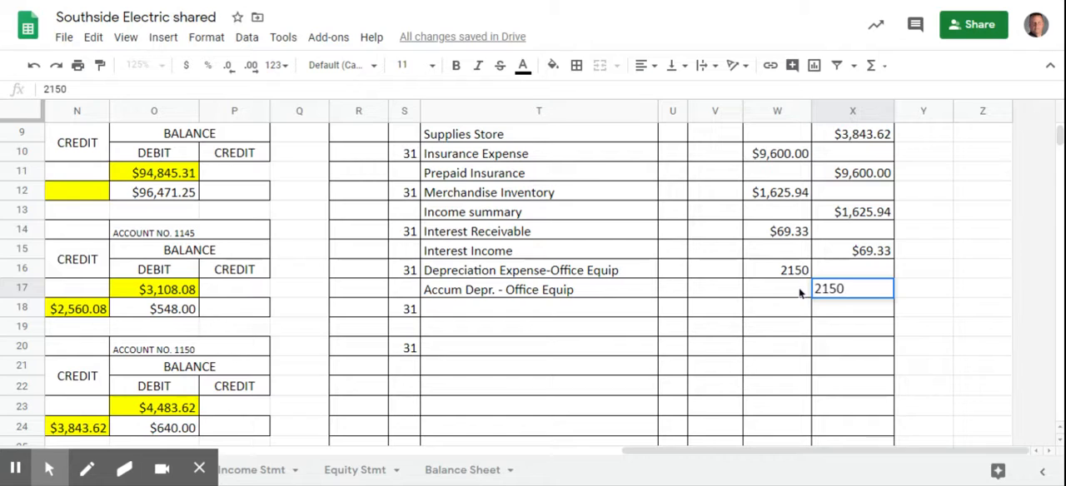
key(Return)
click(783, 271)
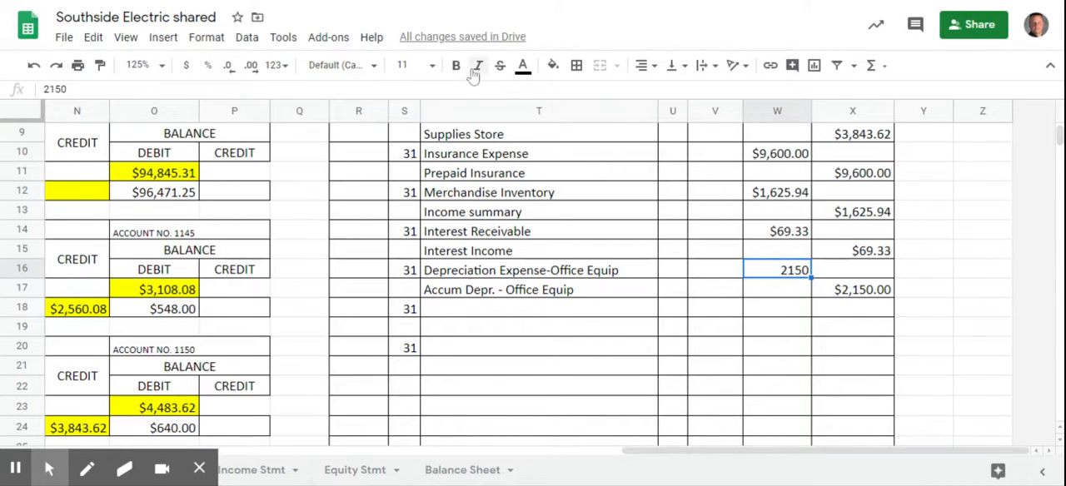
click(188, 67)
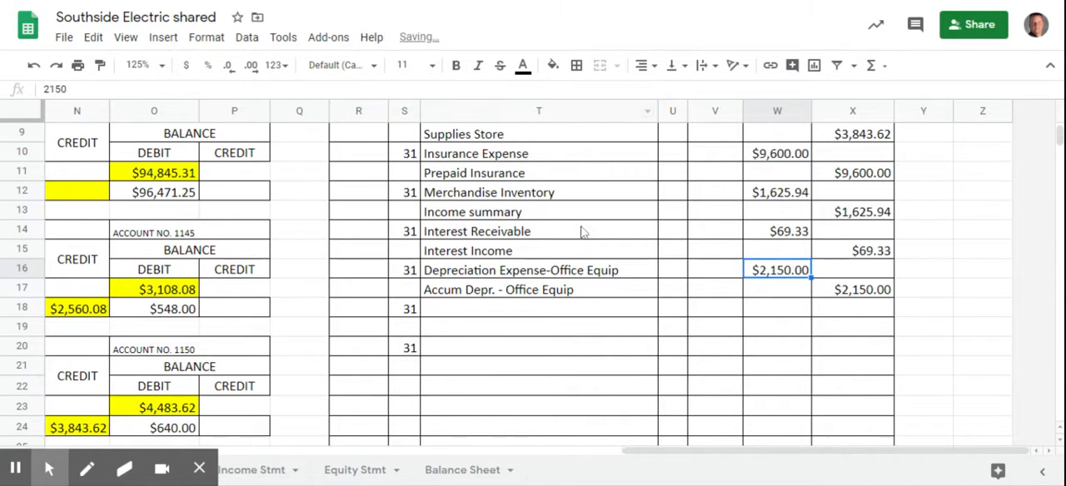
- Enter the account title "Depreciation Expense-Store Equip" in cell T18
click(491, 311)
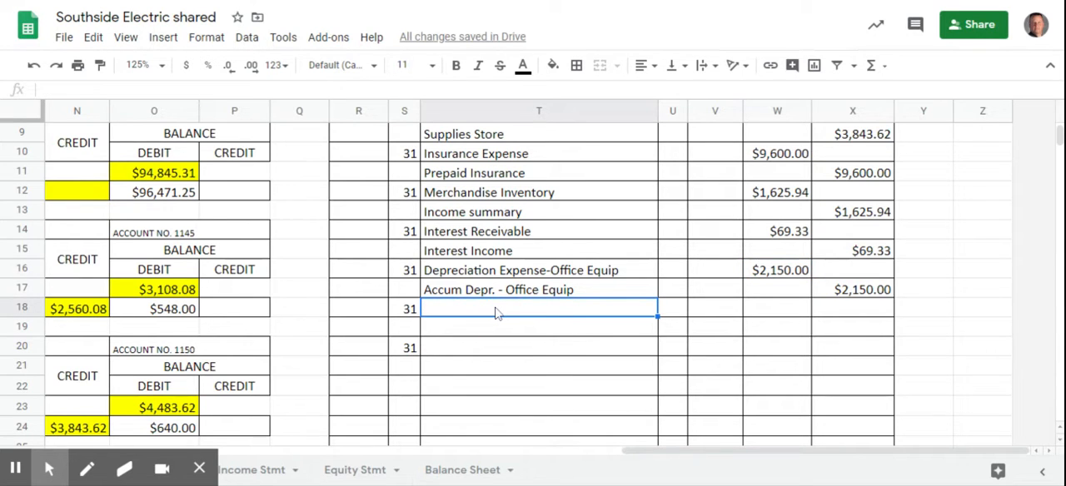
text(Depre)
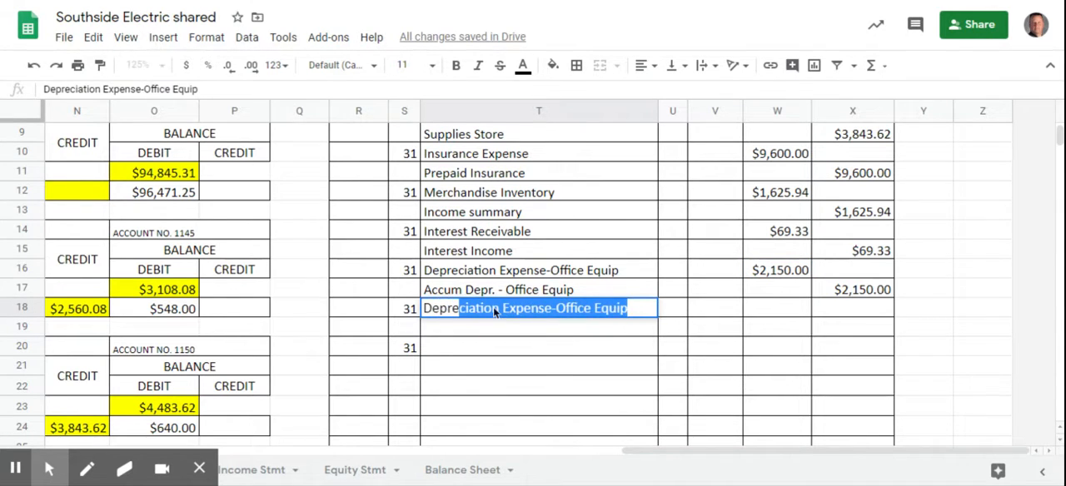
text(ciation Expen)
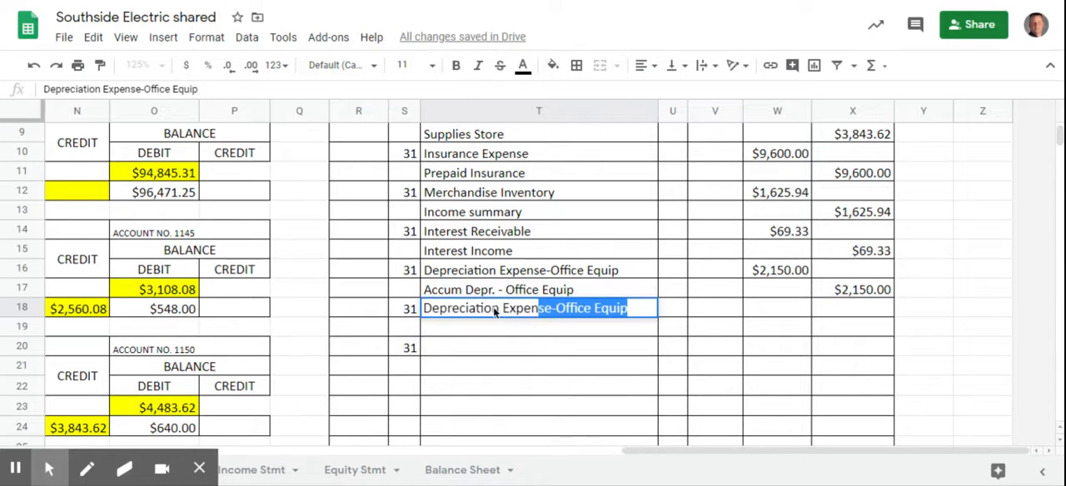
text(se-St)
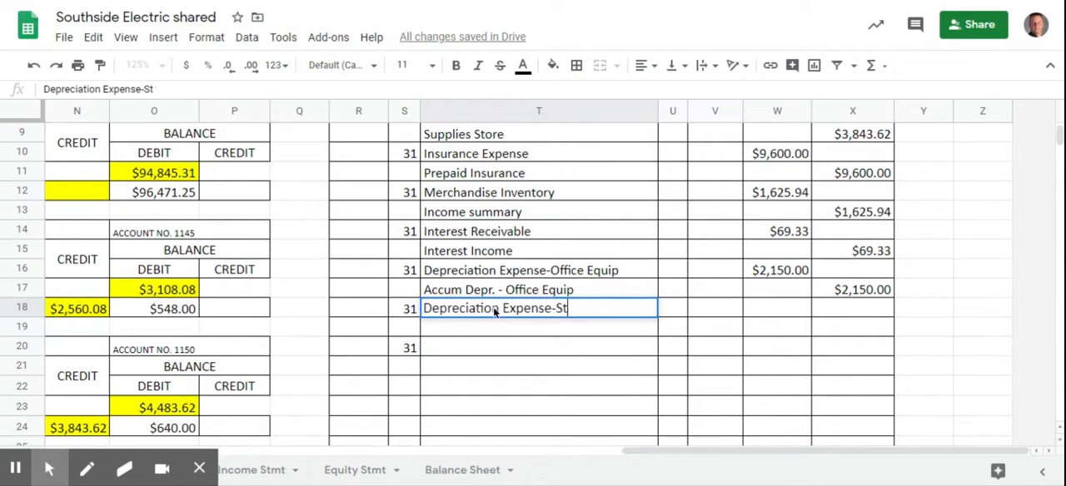
text(ore Equip)
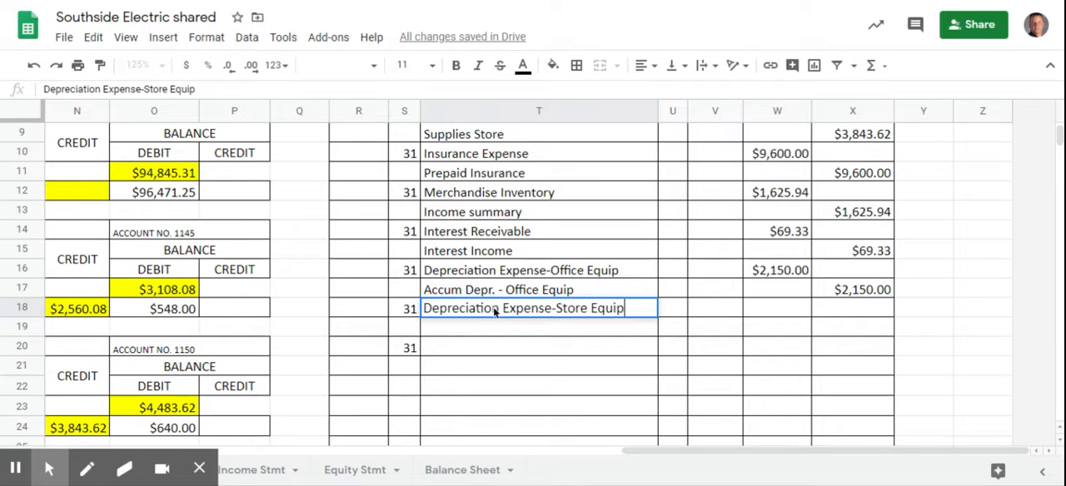
- Record 7440 as the store equipment depreciation debit in W18 and the matching credit in X19
click(783, 310)
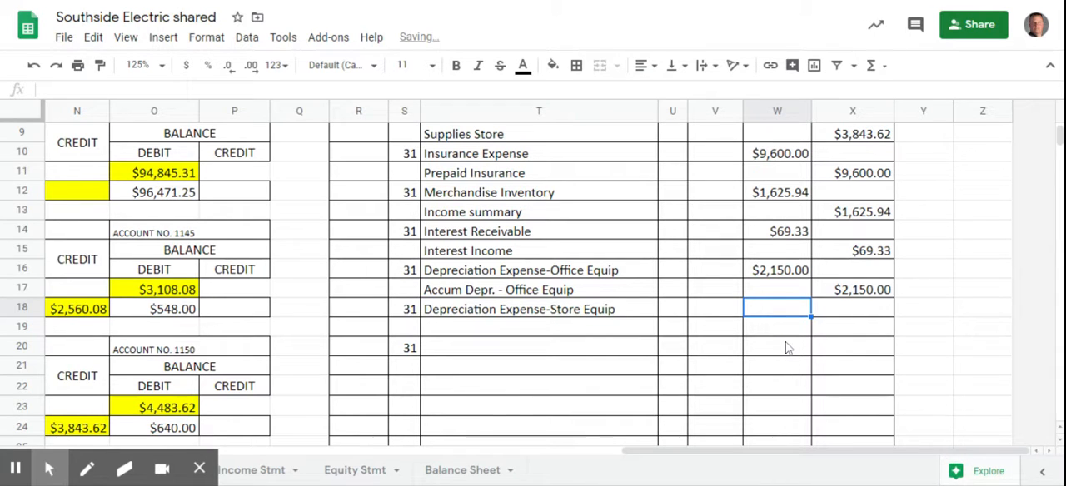
text(7440)
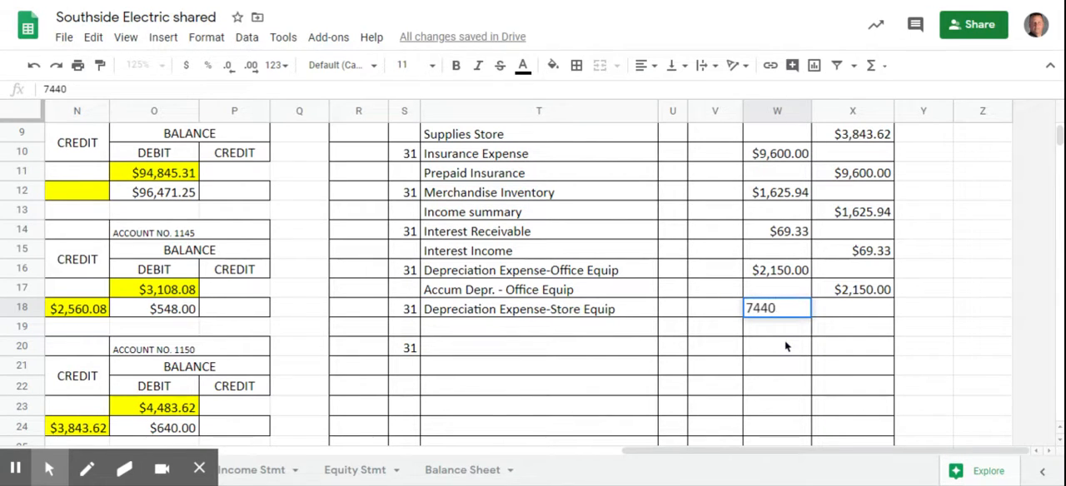
key(Return)
click(849, 320)
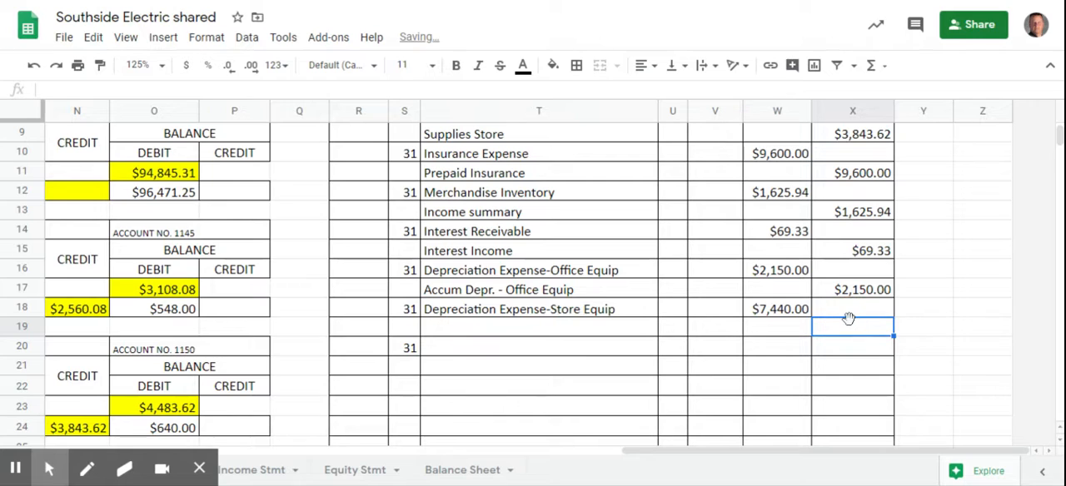
text(7,44)
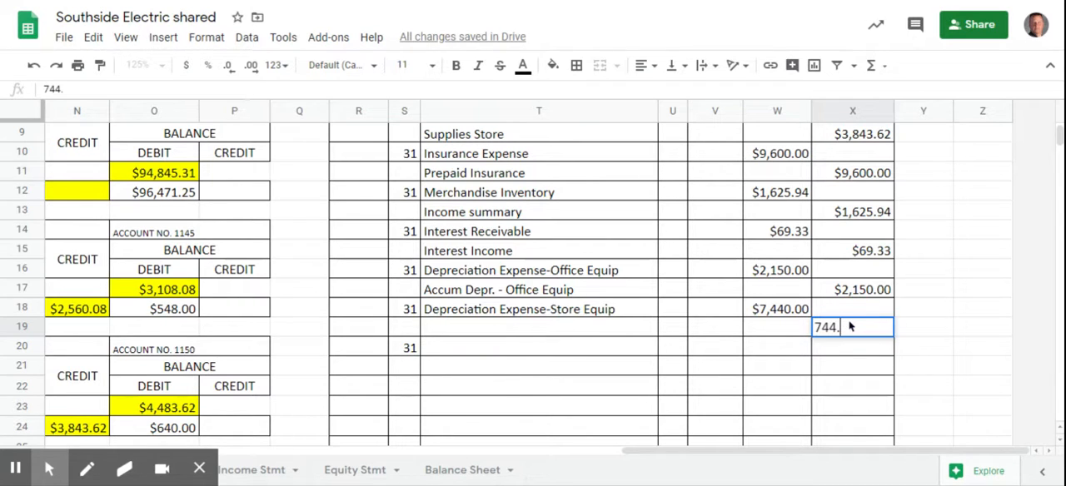
text(0)
key(Return)
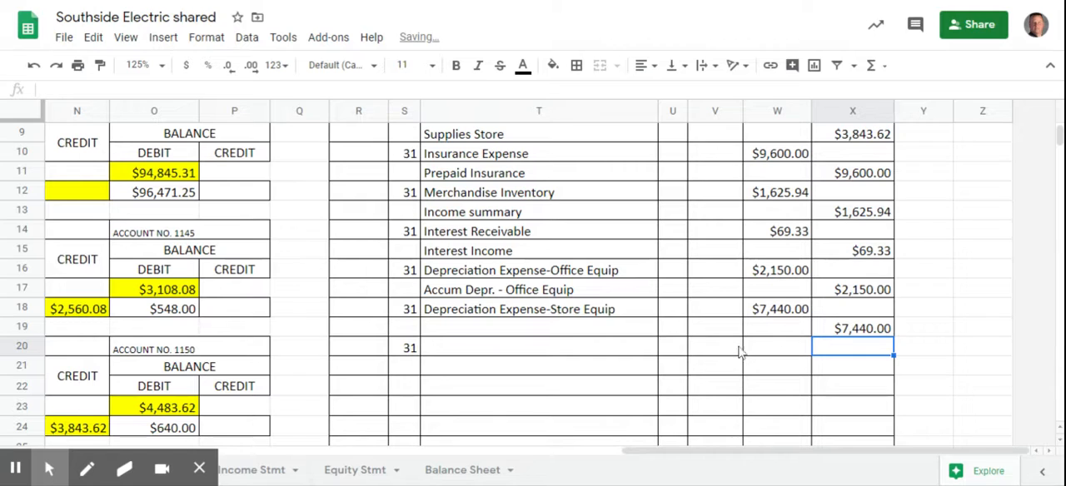
- Enter the account title "Accumulated Depr. - Store Equip" in cell T19 for the store equipment credit line
click(450, 336)
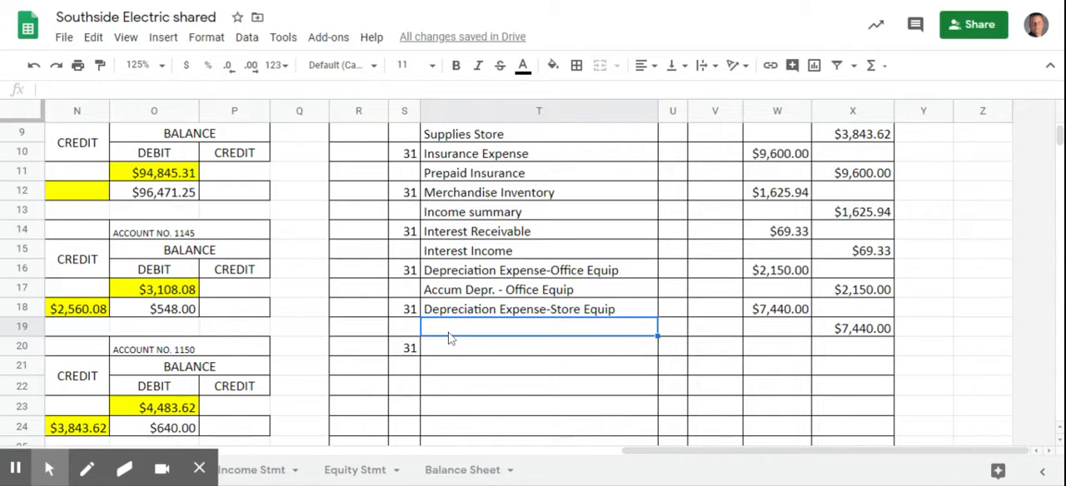
text(Accumulati)
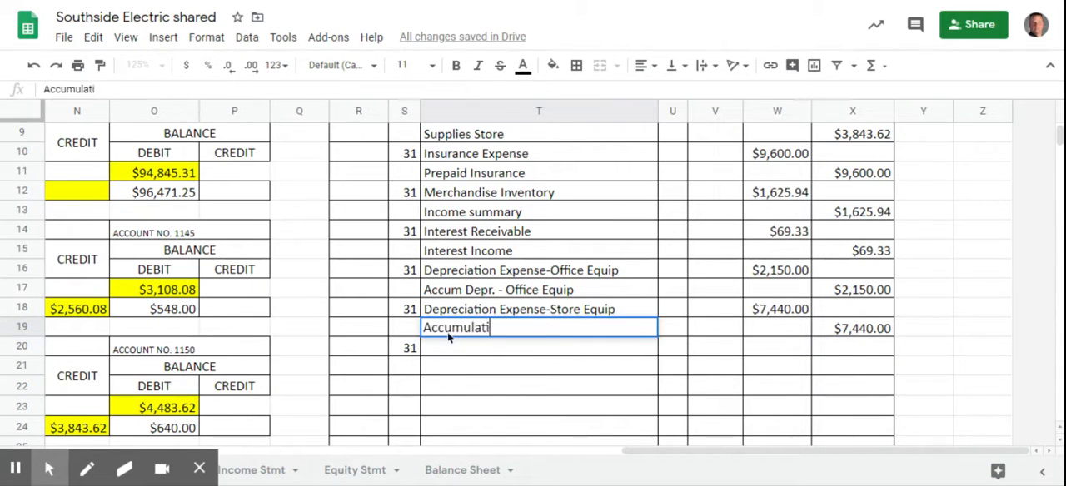
key(BackSpace)
text(ed Depr)
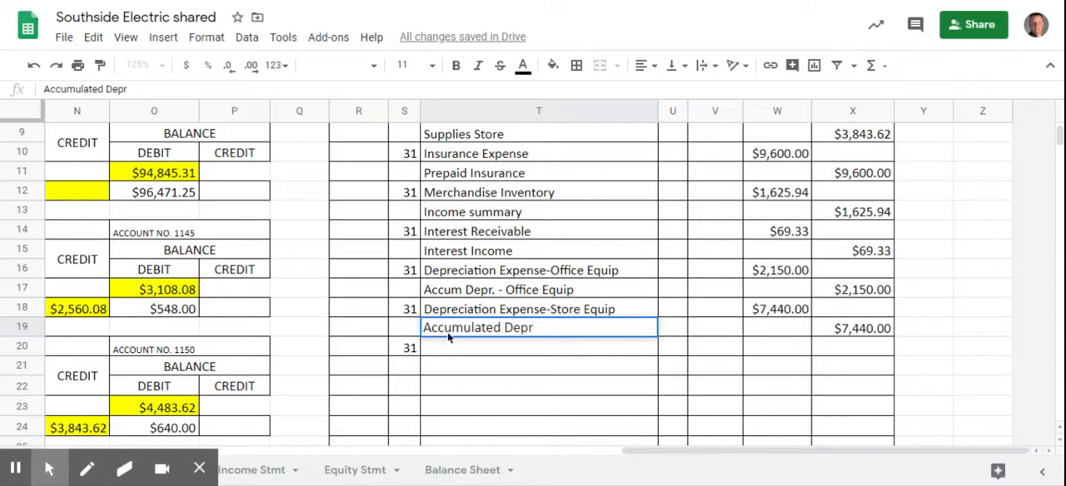
text(. - Store Equip)
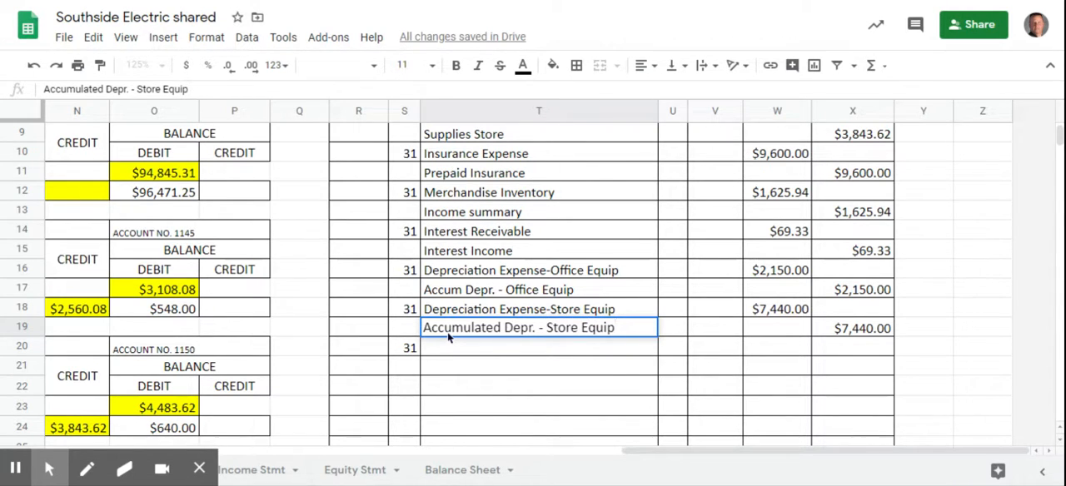
key(Return)
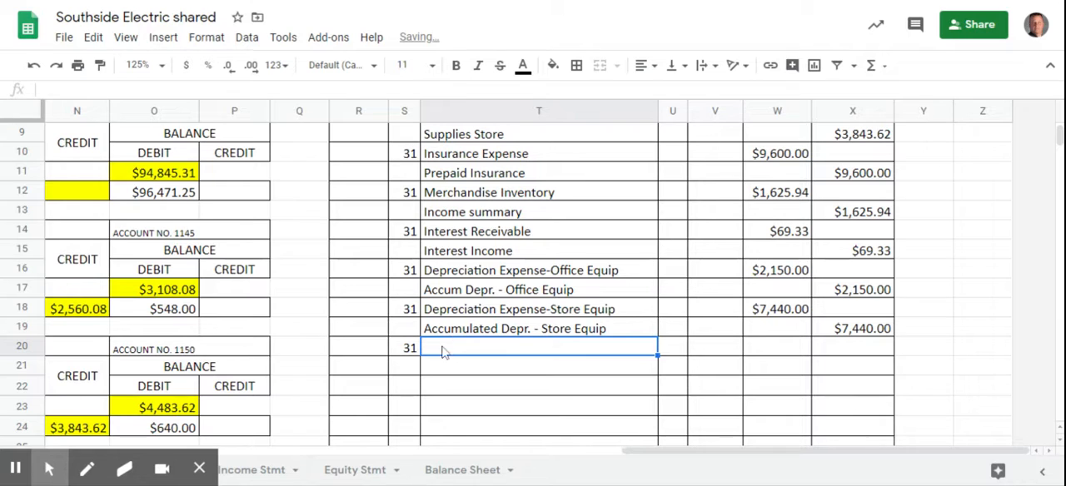
- Enter the account title "Federal Income Tax Expense" in cell T20
text(Fe)
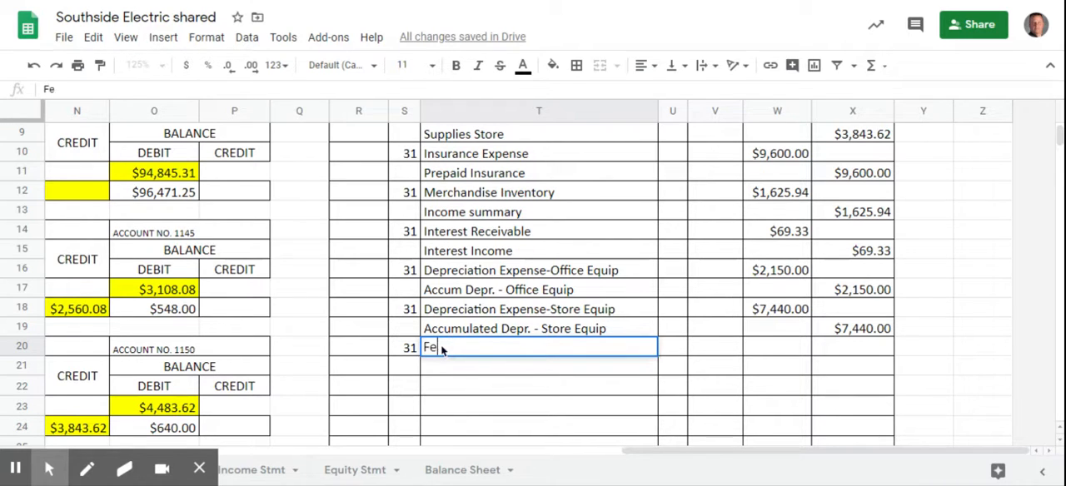
text(deral Income Tax)
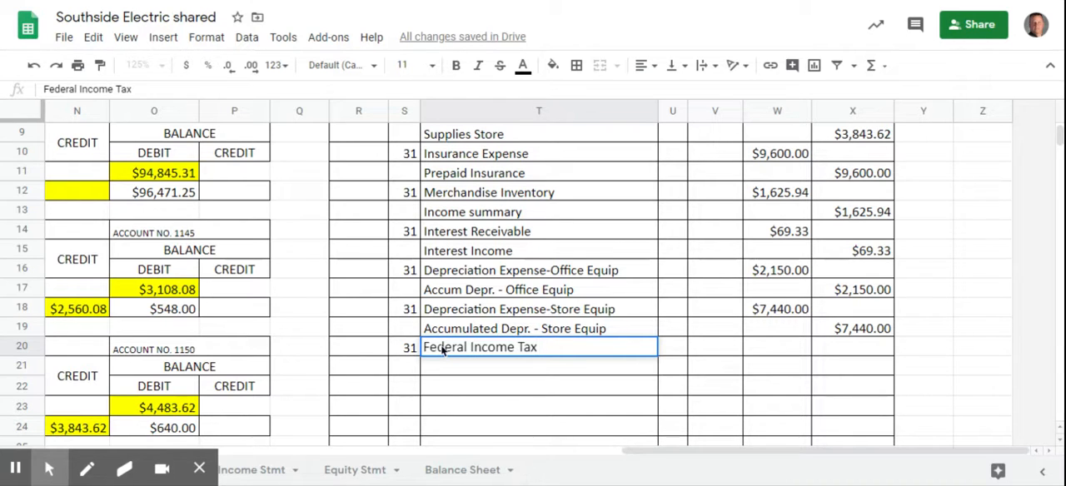
text( Expense)
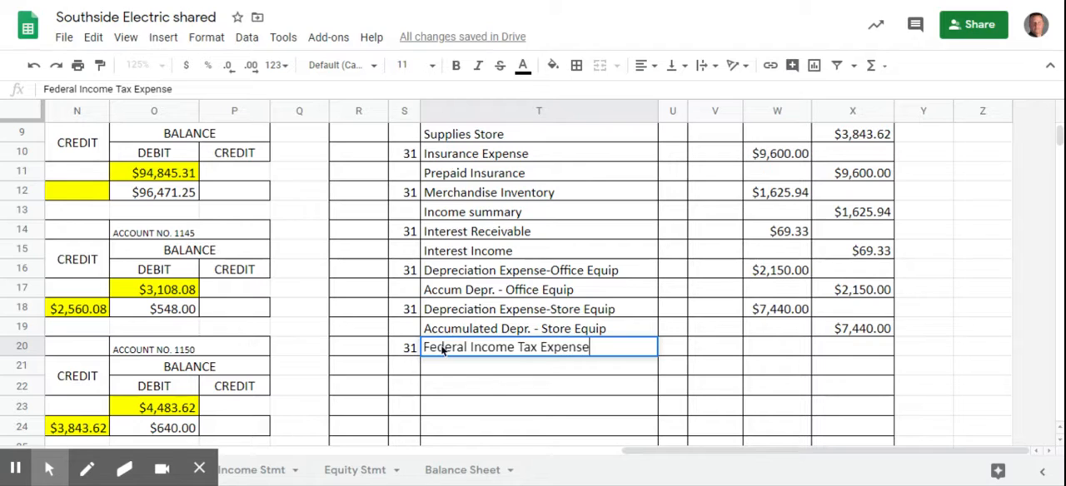
- Enter the account title "Federal Income Tax Payable" in cell T21 for the income tax credit line
click(487, 374)
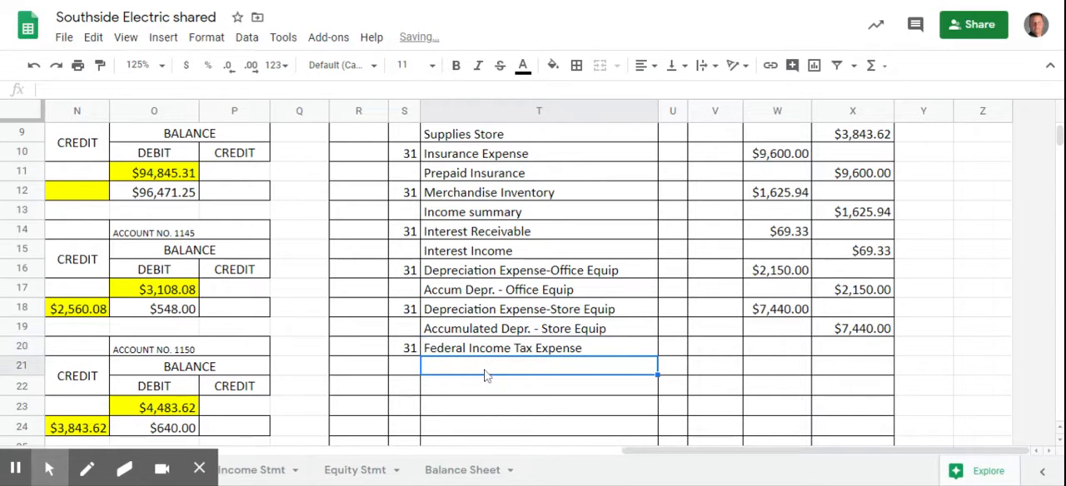
text(Federal )
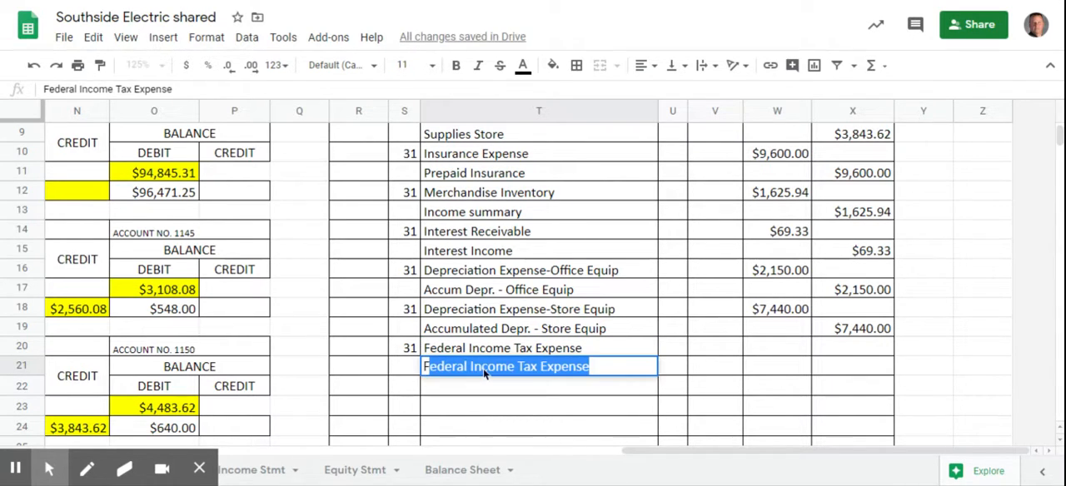
text(I)
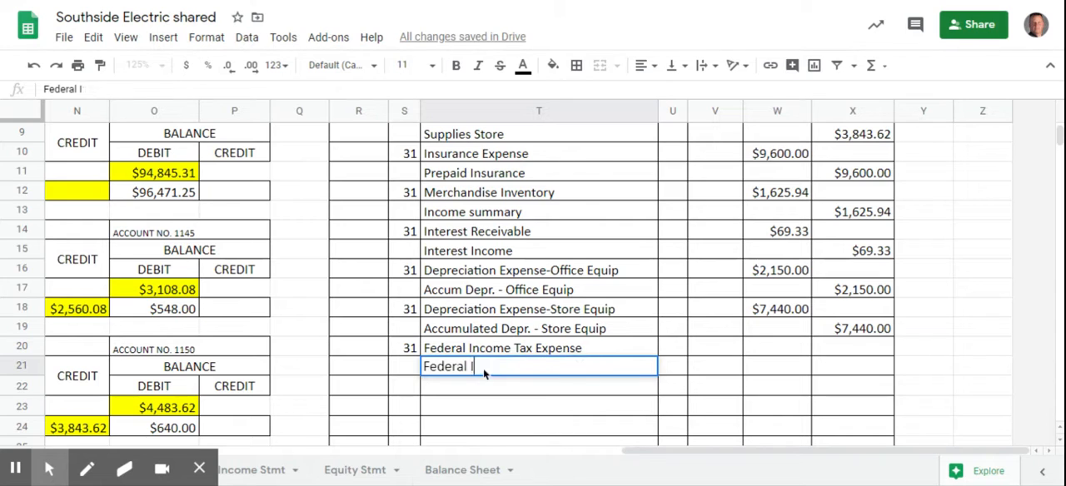
text(ncome Ta)
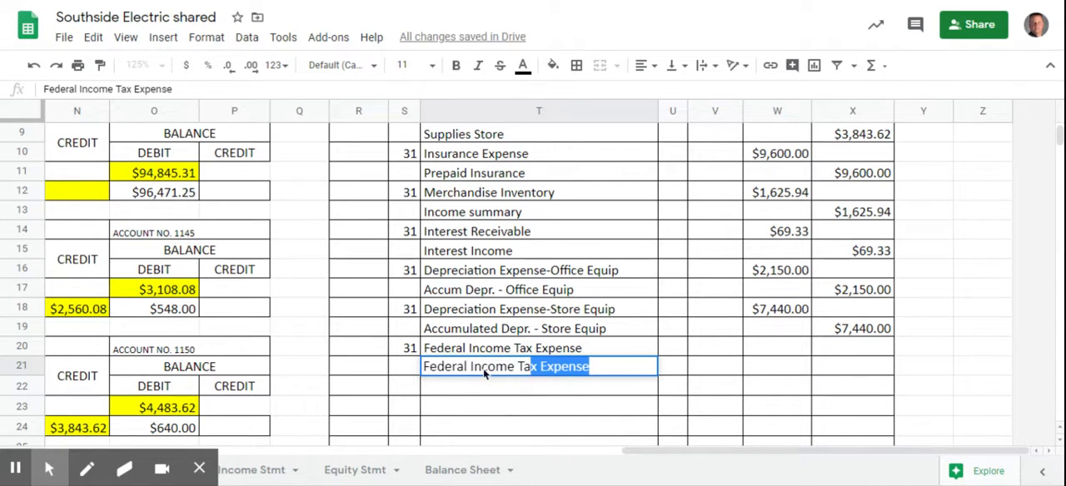
text(x Payable.)
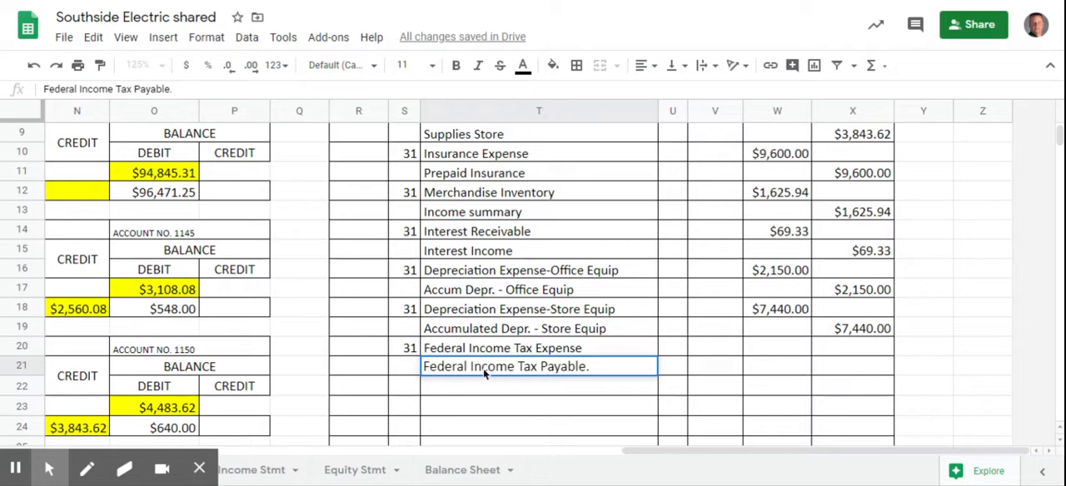
key(BackSpace)
- Hide the menus and examine the journal's adjusting entries alongside the ledger accounts they post to
scroll(623, 356, up, 1)
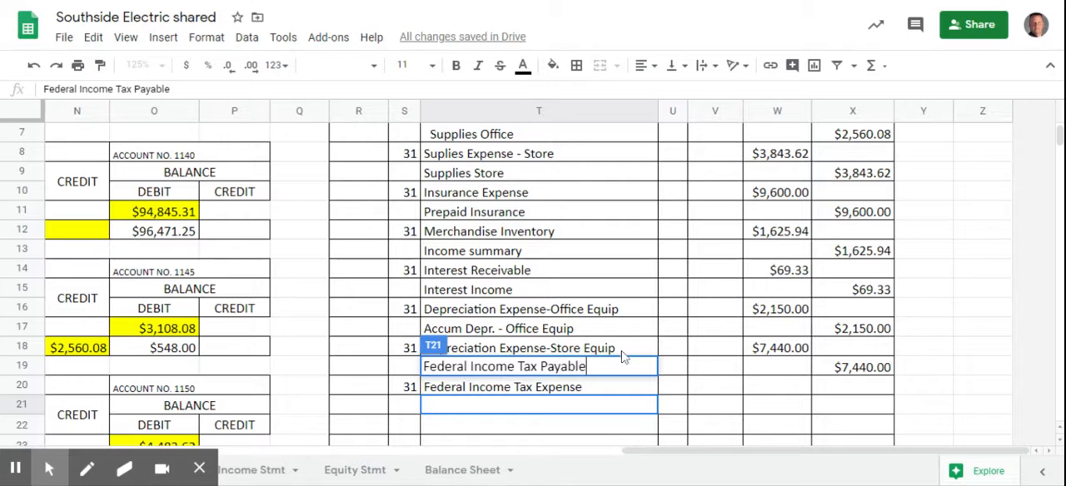
scroll(626, 357, up, 1)
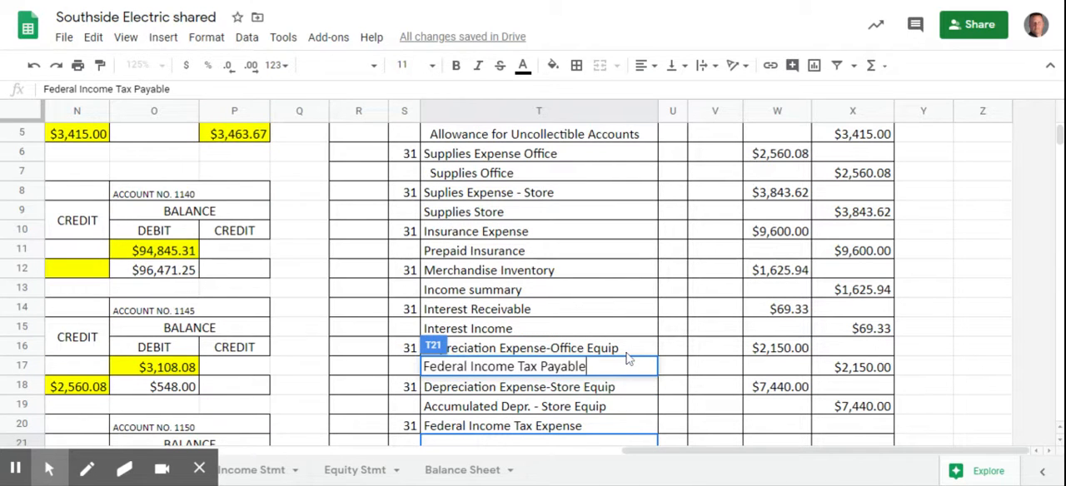
scroll(624, 338, up, 1)
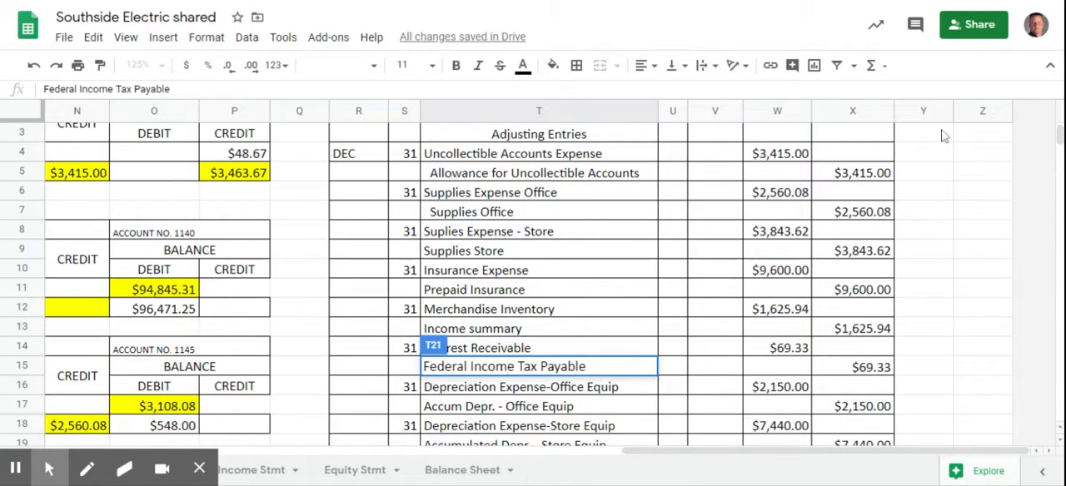
click(1051, 66)
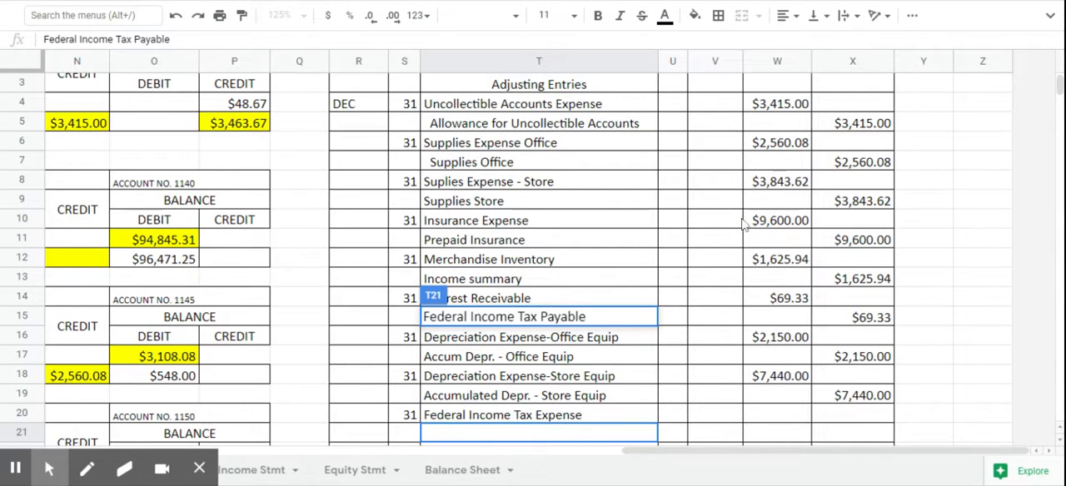
scroll(802, 197, up, 1)
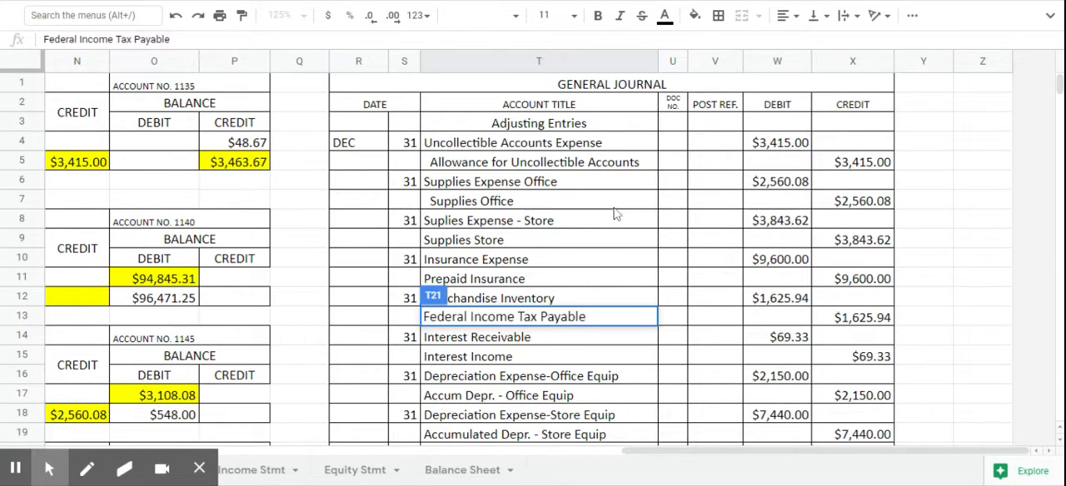
drag(713, 454, 582, 460)
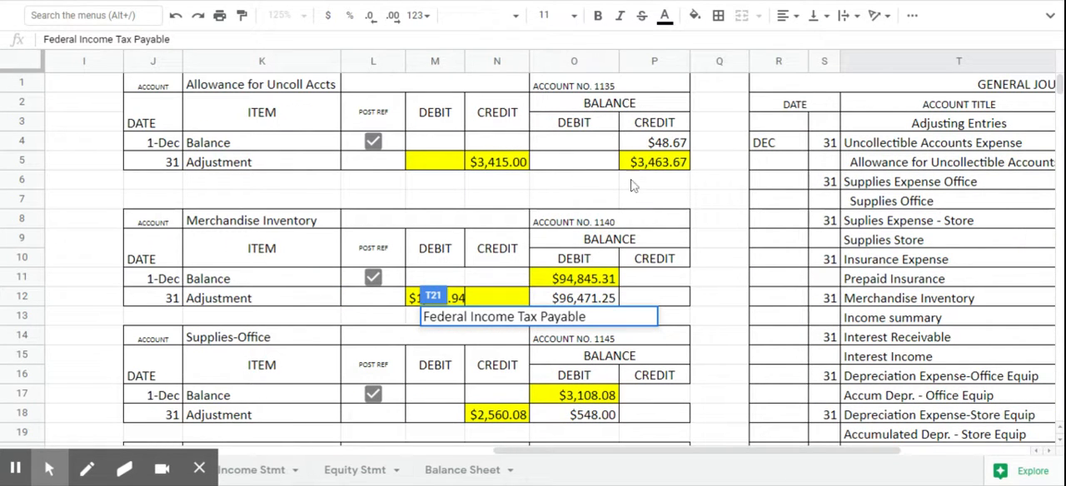
scroll(641, 171, down, 2)
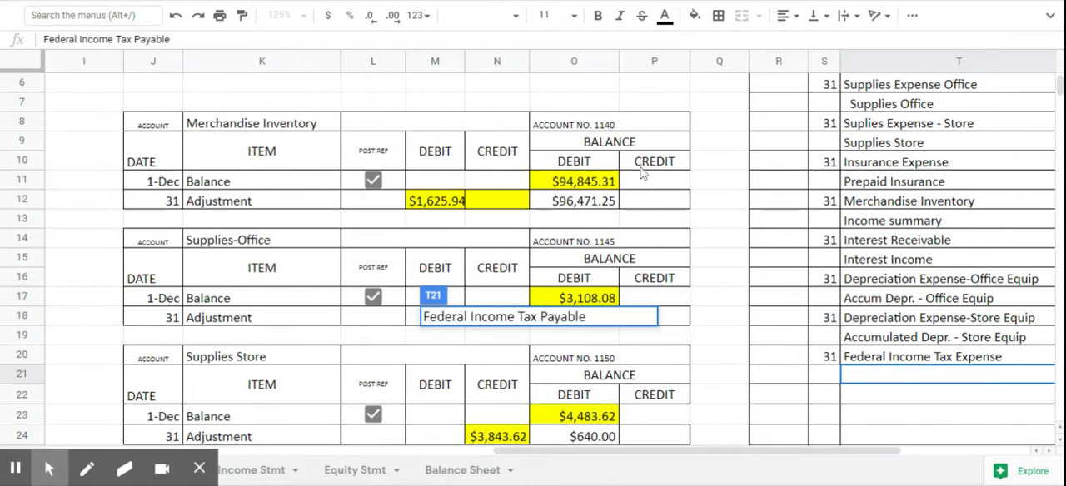
scroll(641, 172, up, 2)
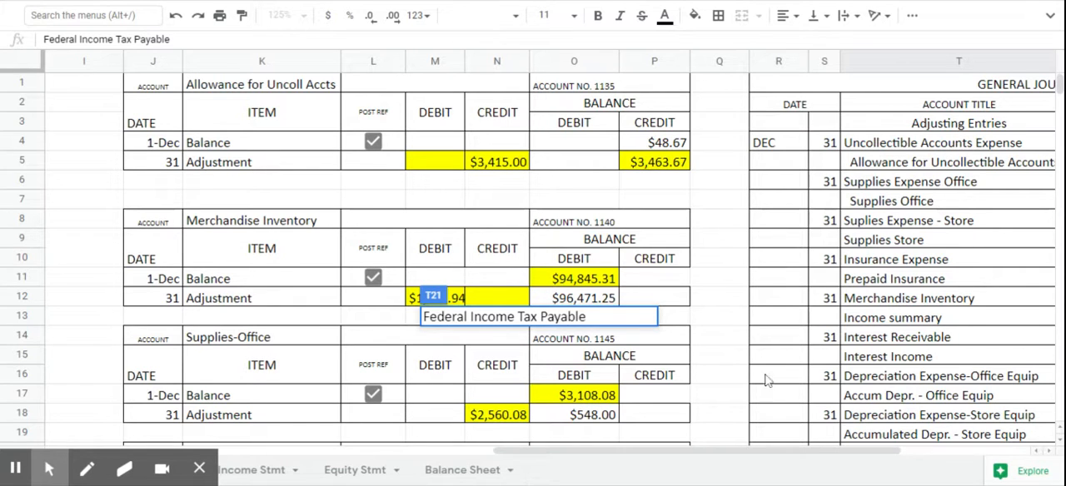
- Enter the posting reference 1135 in V4 and move it to V5 beside Allowance for Uncollectible Accounts
drag(788, 453, 835, 452)
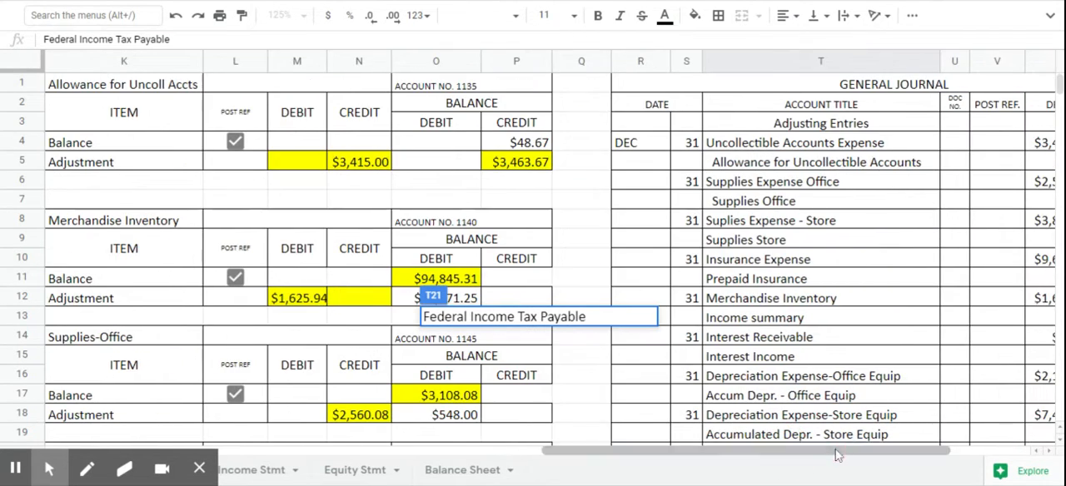
click(1000, 142)
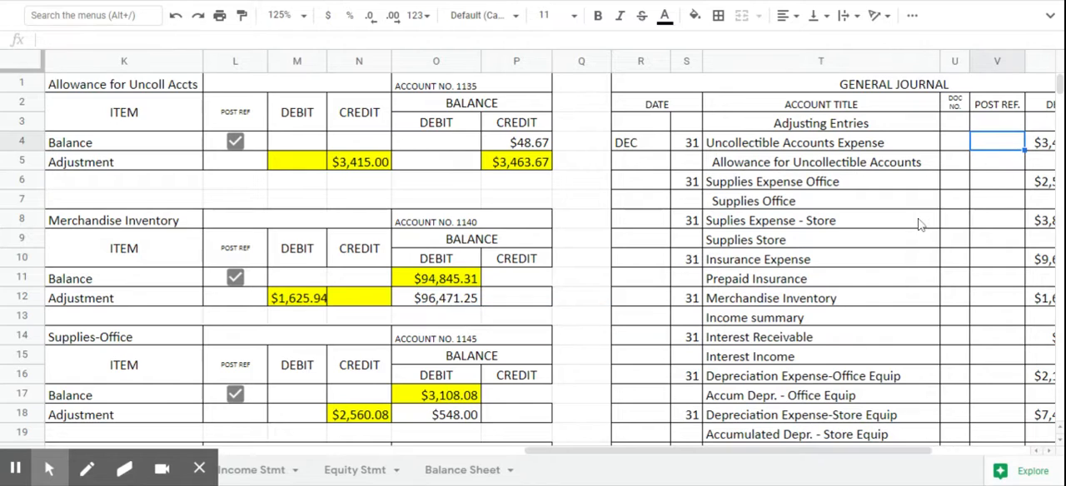
text(1135)
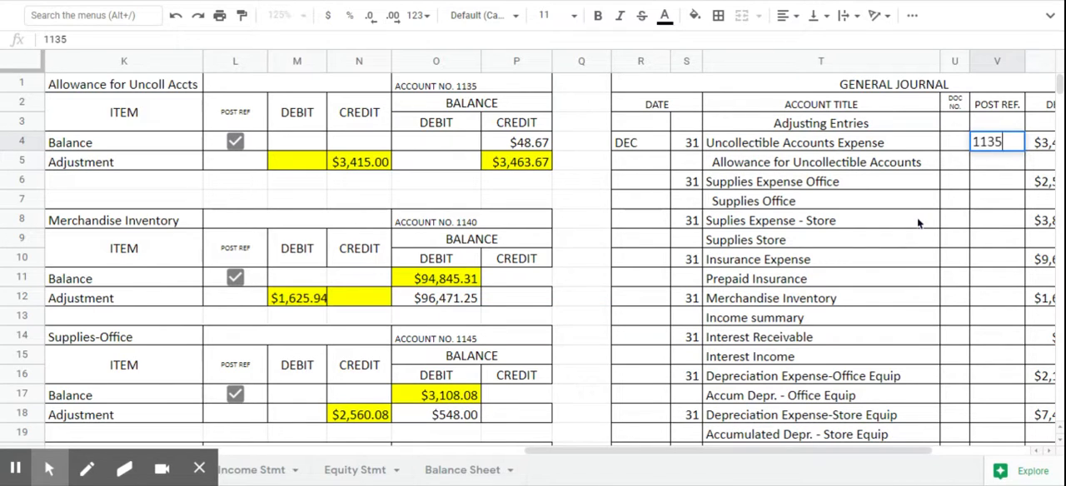
key(Return)
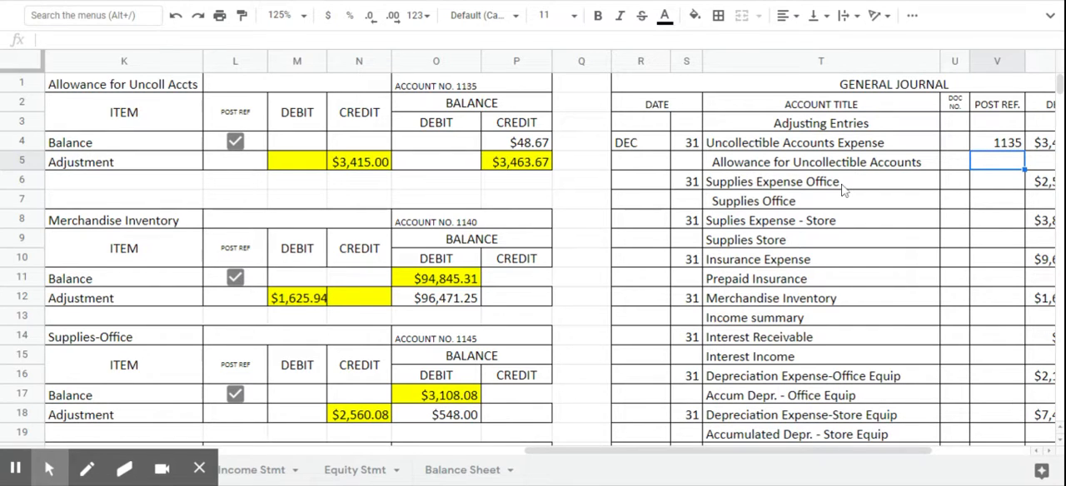
click(1010, 144)
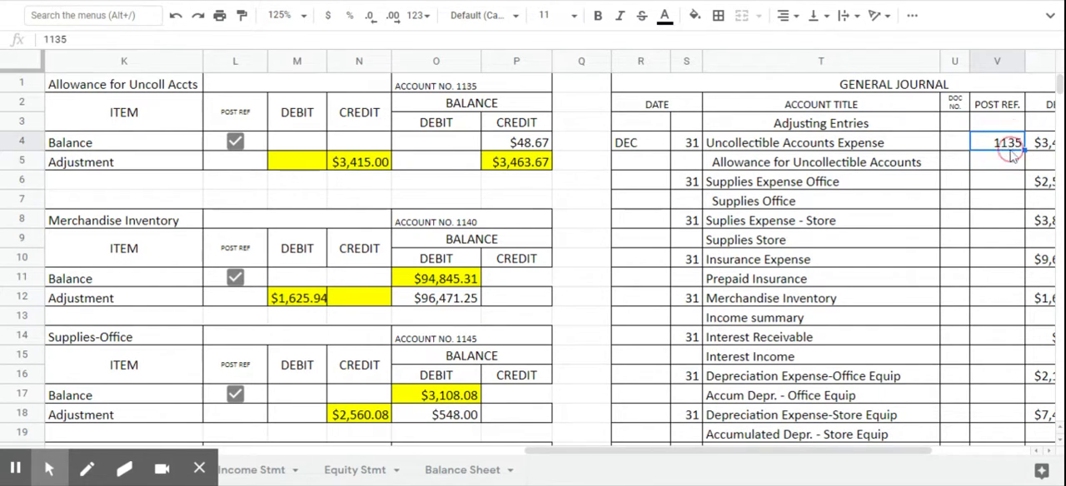
drag(1010, 144, 1003, 163)
click(989, 150)
- Post 3415 as the December 31 adjustment debit in M106 of the Uncollectible Accounts Expense ledger
scroll(904, 250, down, 2)
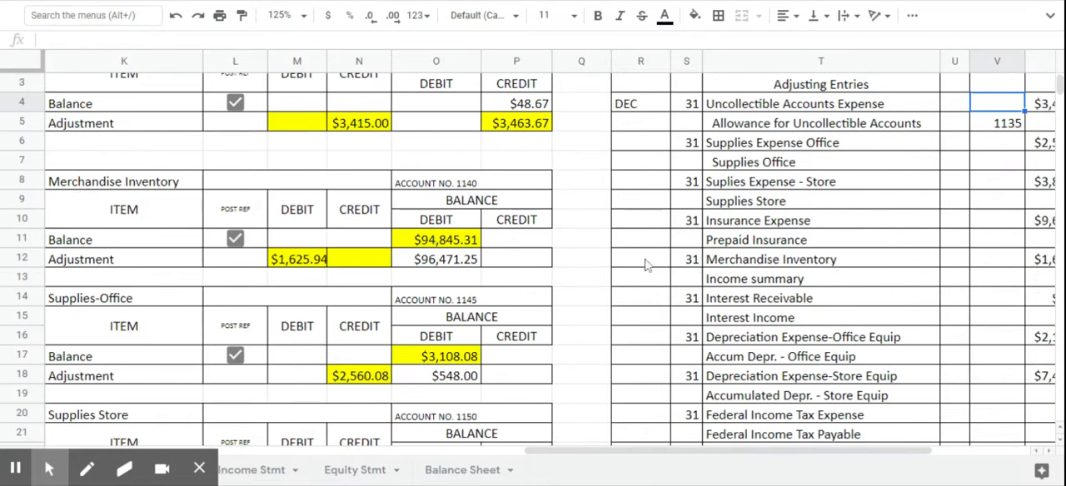
scroll(642, 350, down, 3)
drag(667, 450, 555, 440)
scroll(562, 371, down, 5)
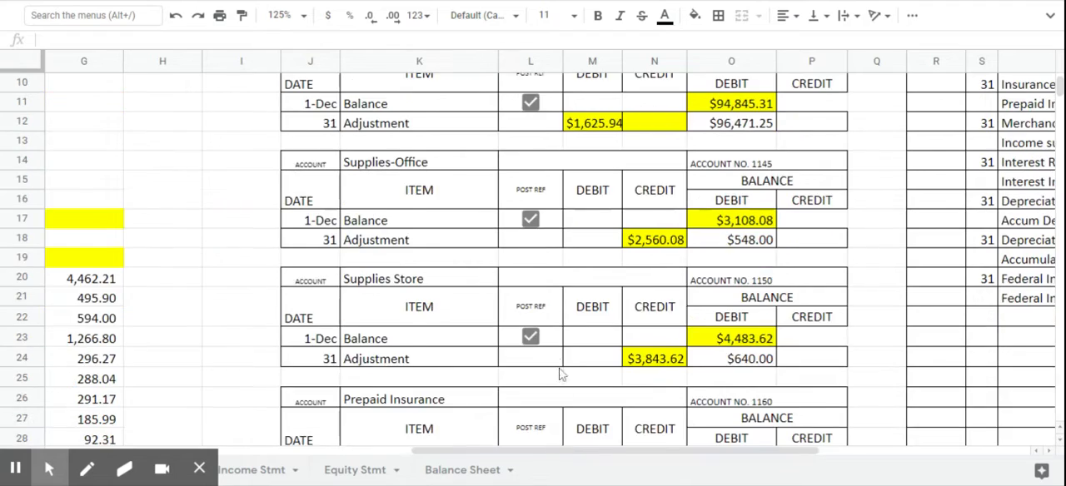
scroll(561, 363, down, 5)
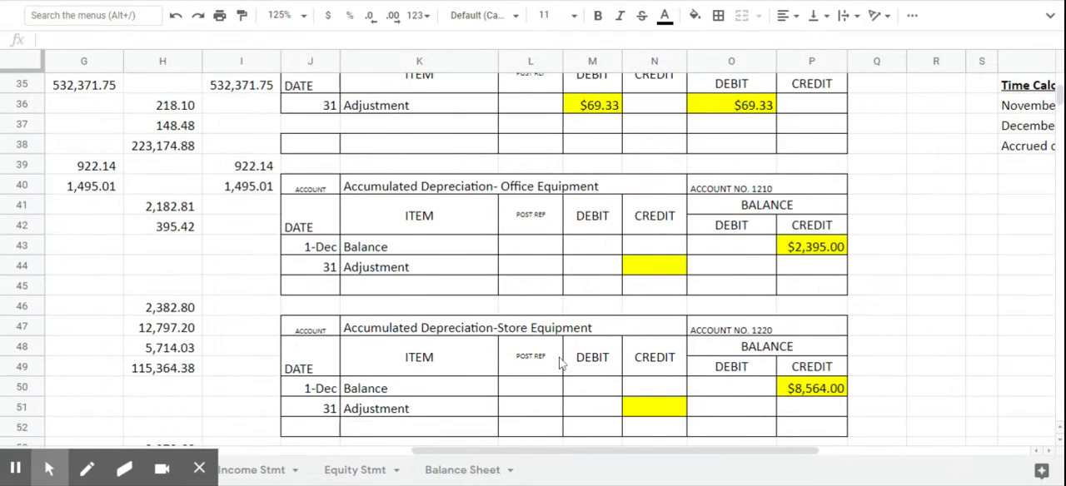
scroll(562, 363, down, 7)
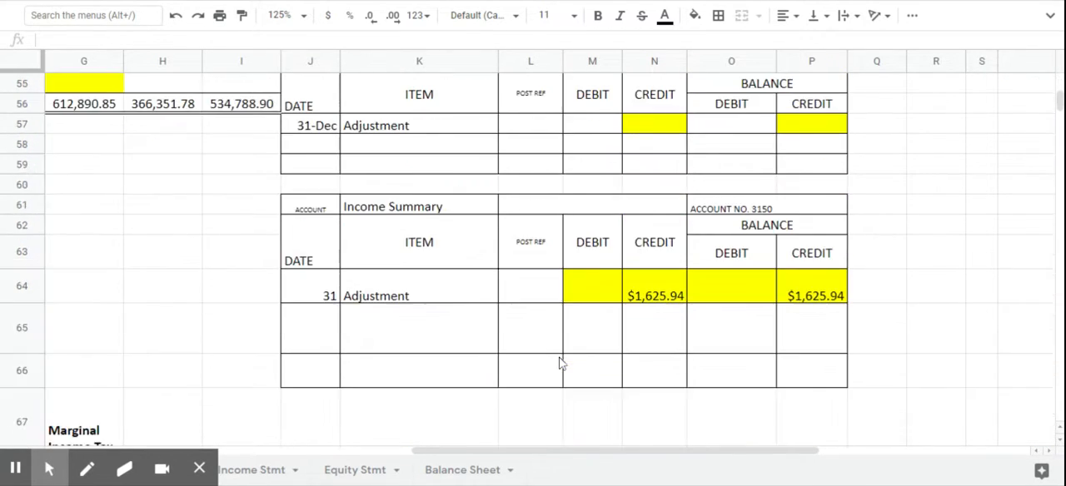
scroll(562, 363, down, 5)
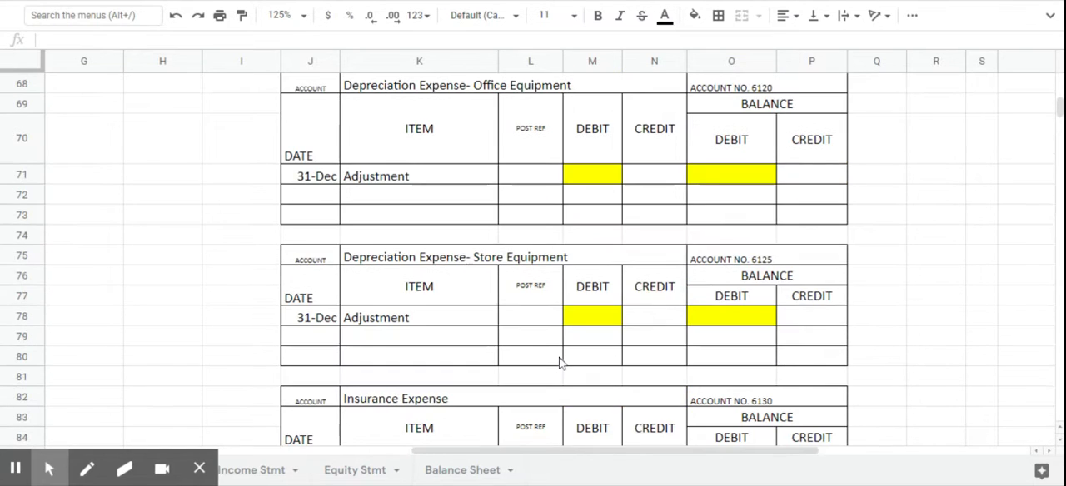
scroll(561, 363, down, 7)
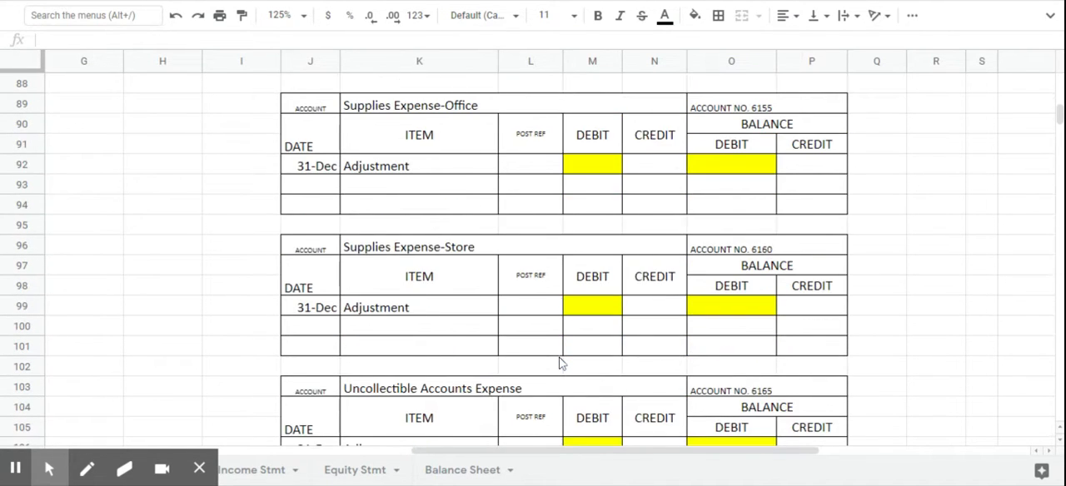
scroll(561, 363, down, 3)
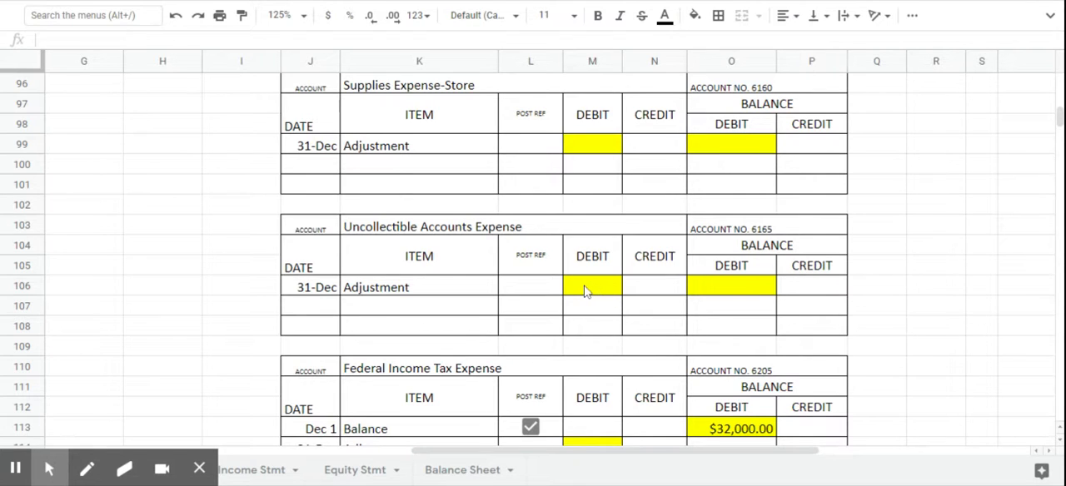
click(586, 292)
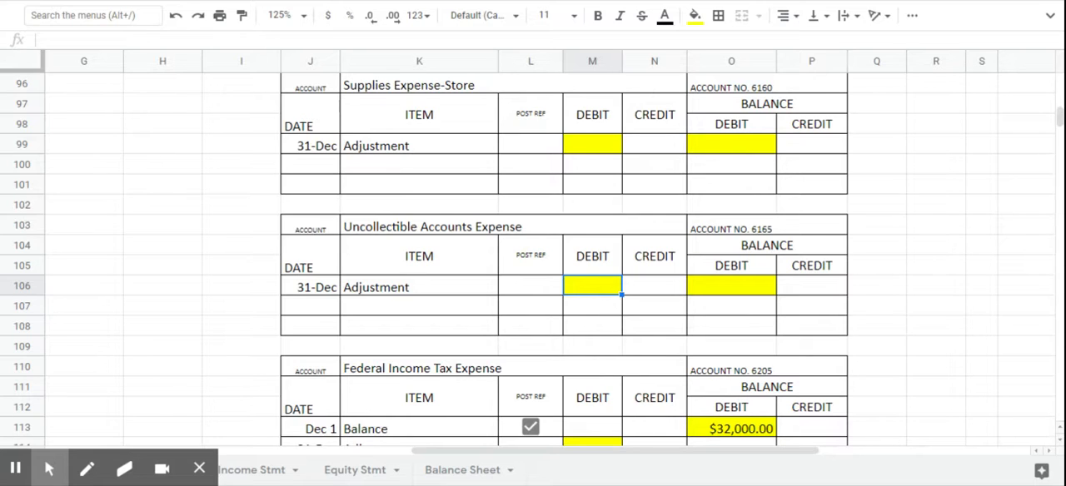
text(3415)
key(Return)
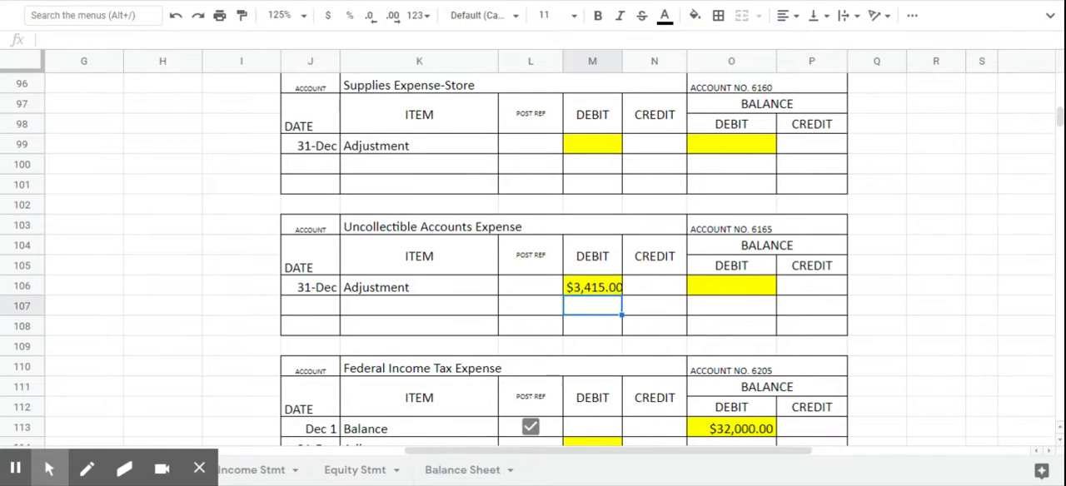
- Enter 3415 as the debit balance in O106 of the Uncollectible Accounts Expense ledger
click(731, 291)
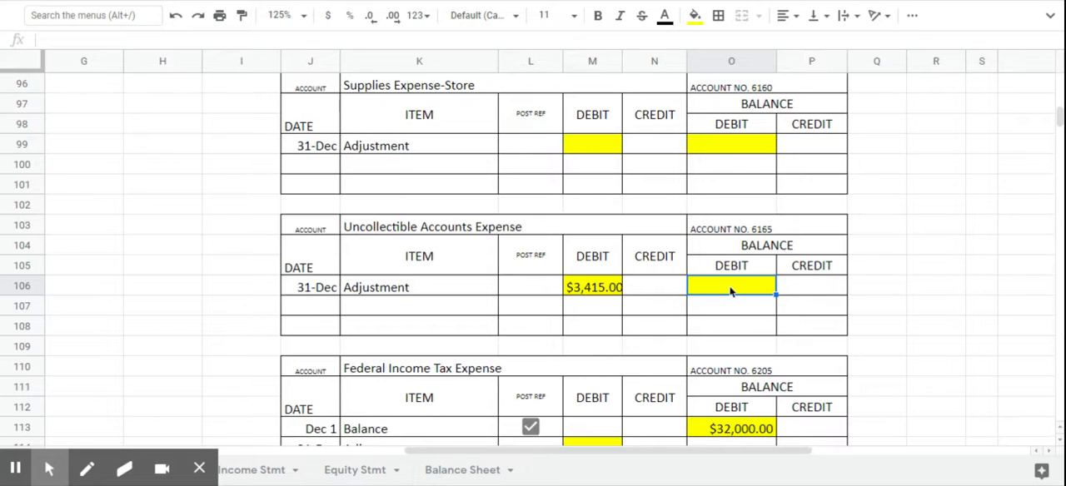
text(3415)
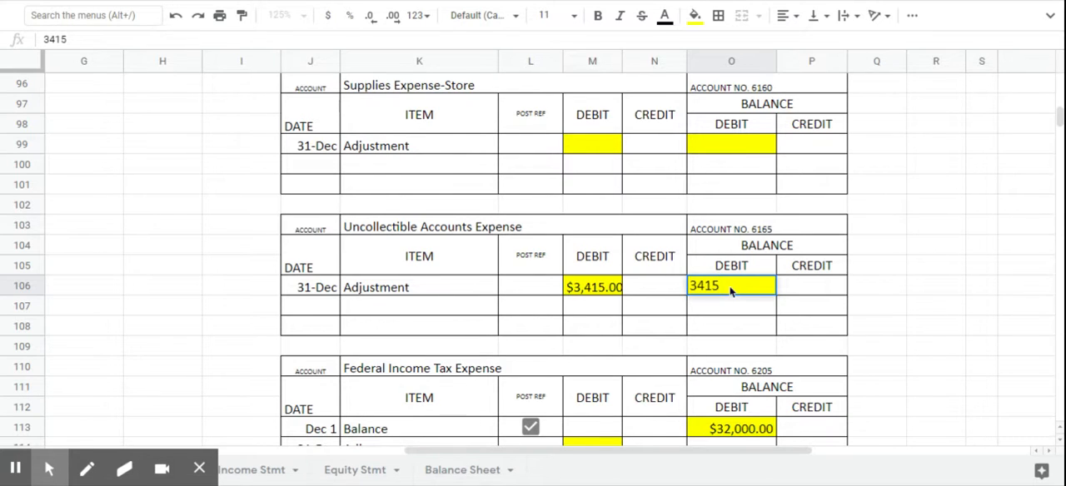
key(Return)
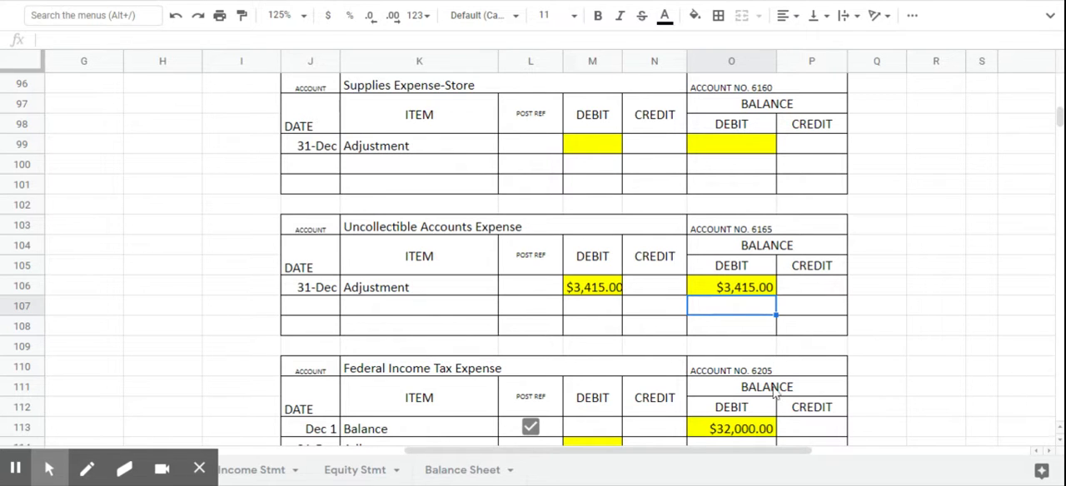
- Enter the posting reference 6165 in V4 for the journal's Uncollectible Accounts Expense line
scroll(832, 410, up, 7)
scroll(832, 410, up, 5)
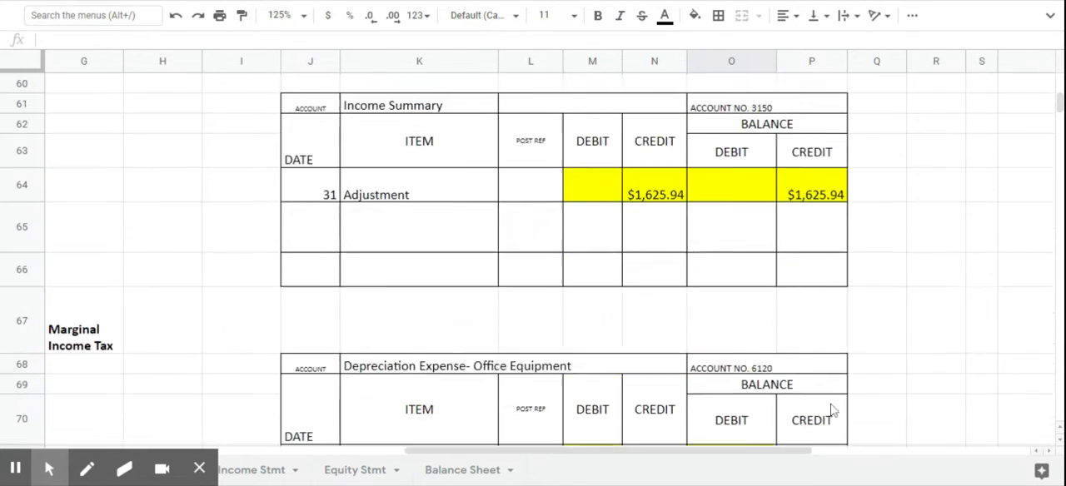
scroll(825, 200, up, 12)
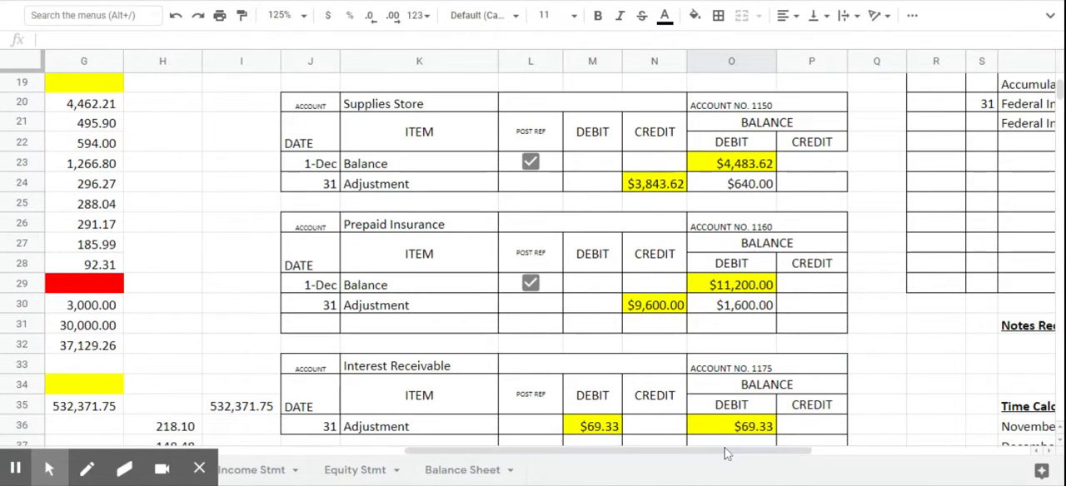
drag(729, 452, 866, 459)
scroll(863, 429, up, 2)
scroll(865, 429, up, 3)
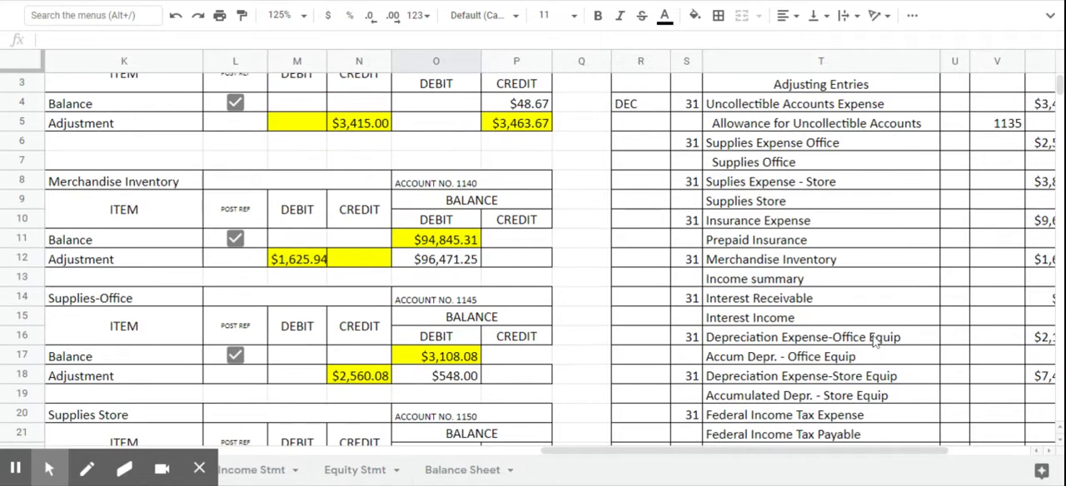
click(999, 106)
text(6165)
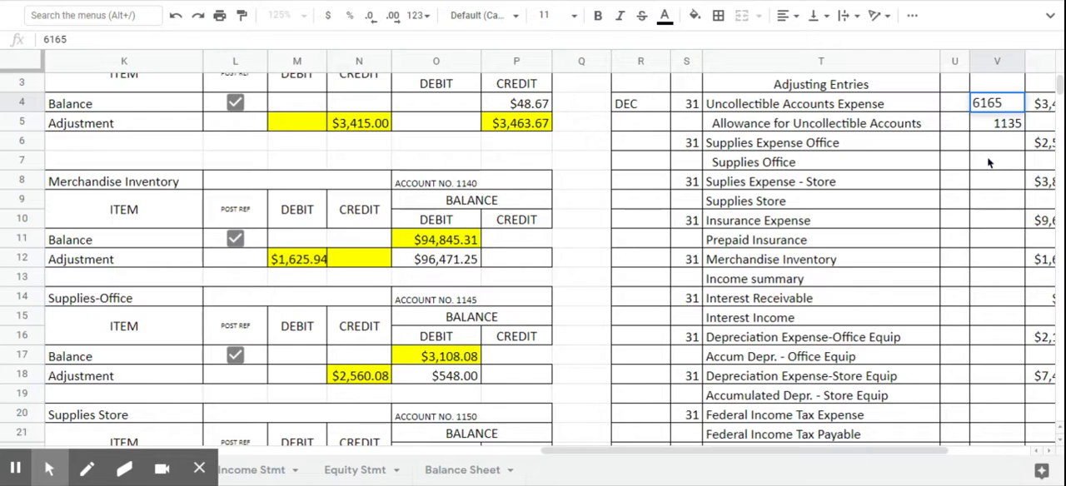
- Post 2560.08 as the December 31 adjustment debit in M92 of the Supplies Expense-Office ledger
key(Return)
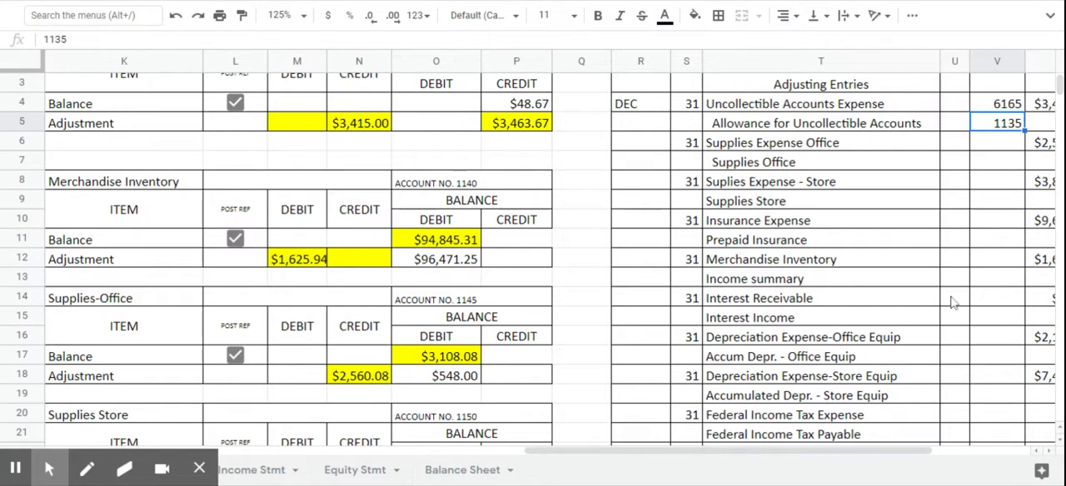
drag(897, 454, 932, 459)
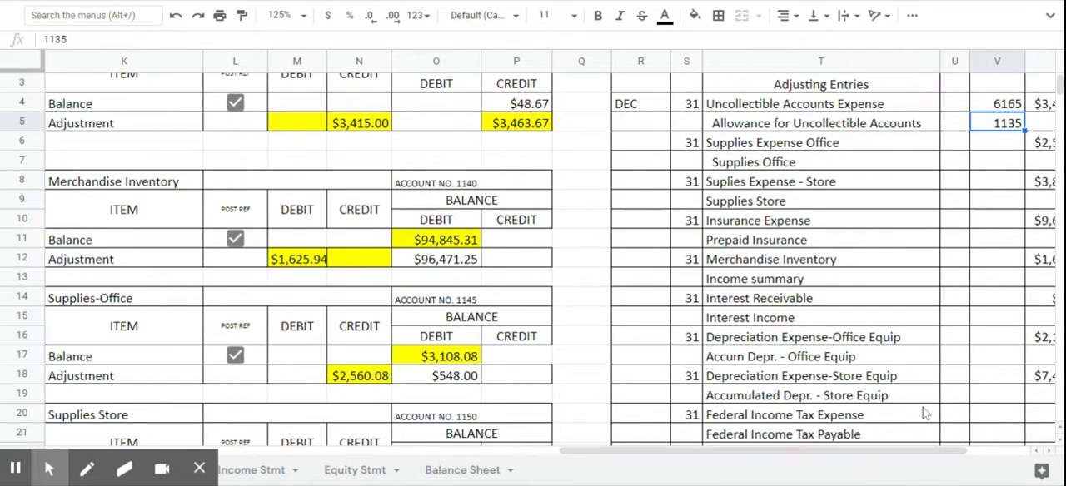
click(1048, 451)
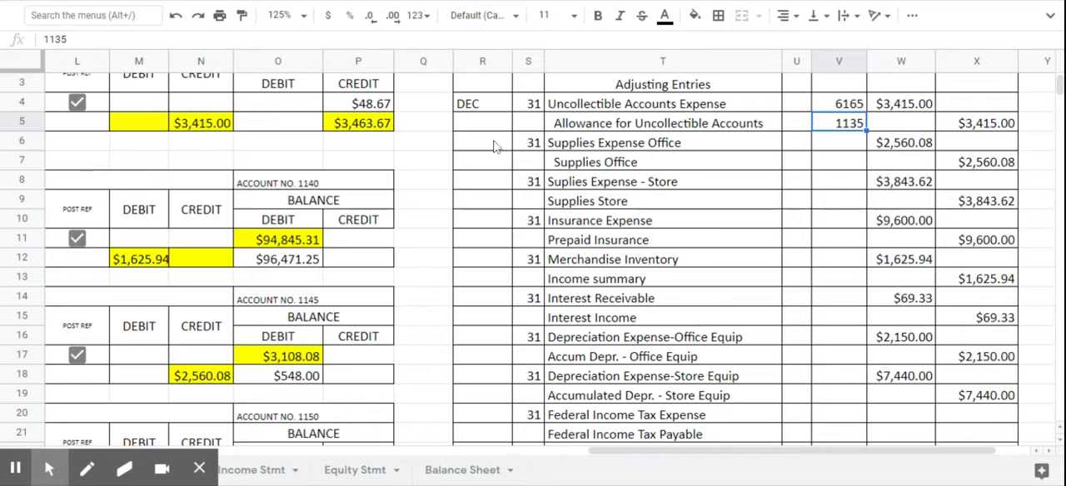
scroll(223, 125, down, 3)
scroll(223, 125, down, 15)
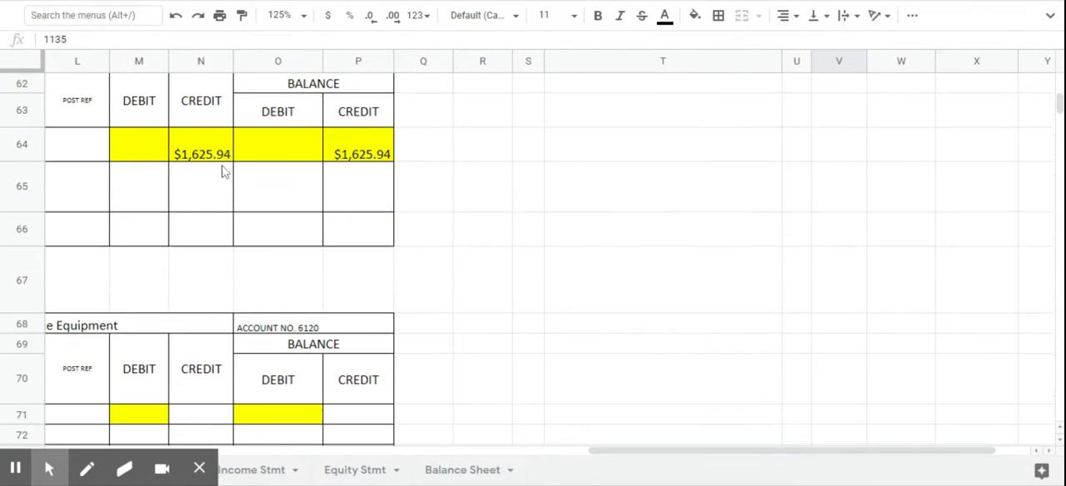
scroll(386, 339, down, 3)
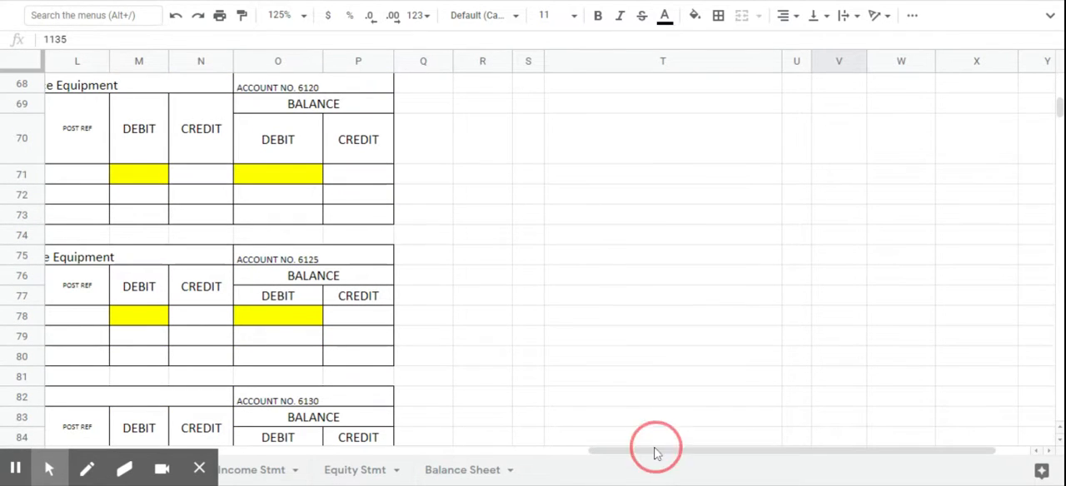
drag(620, 452, 526, 451)
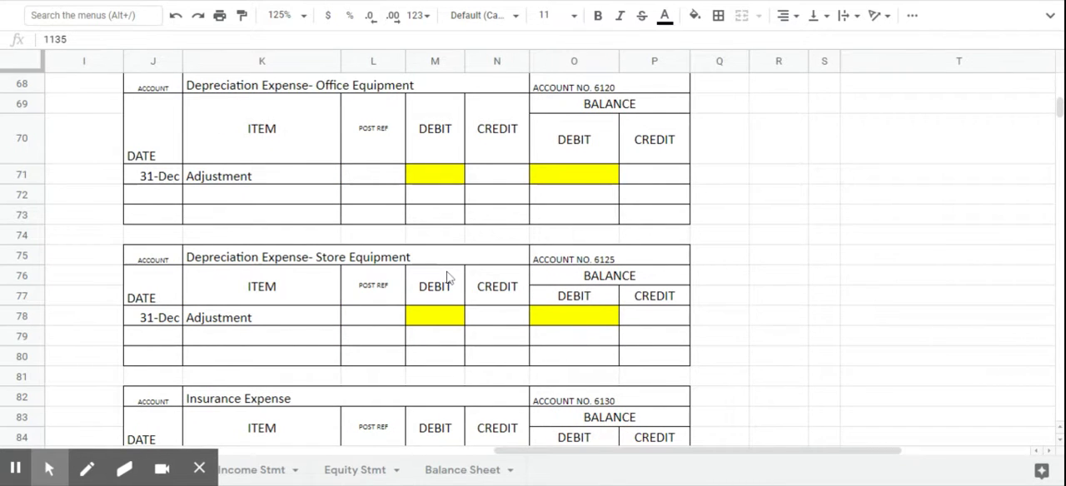
scroll(449, 278, up, 2)
scroll(448, 278, down, 5)
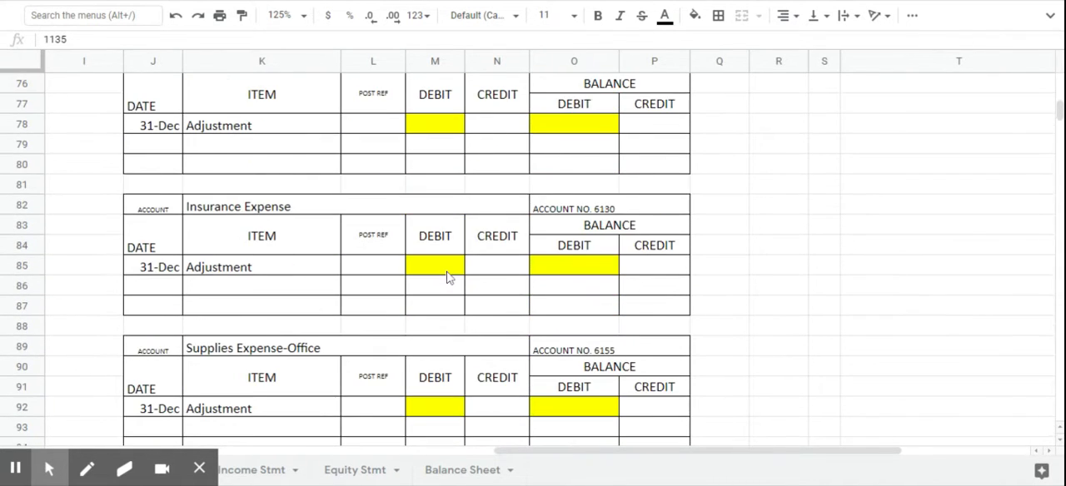
scroll(448, 278, down, 1)
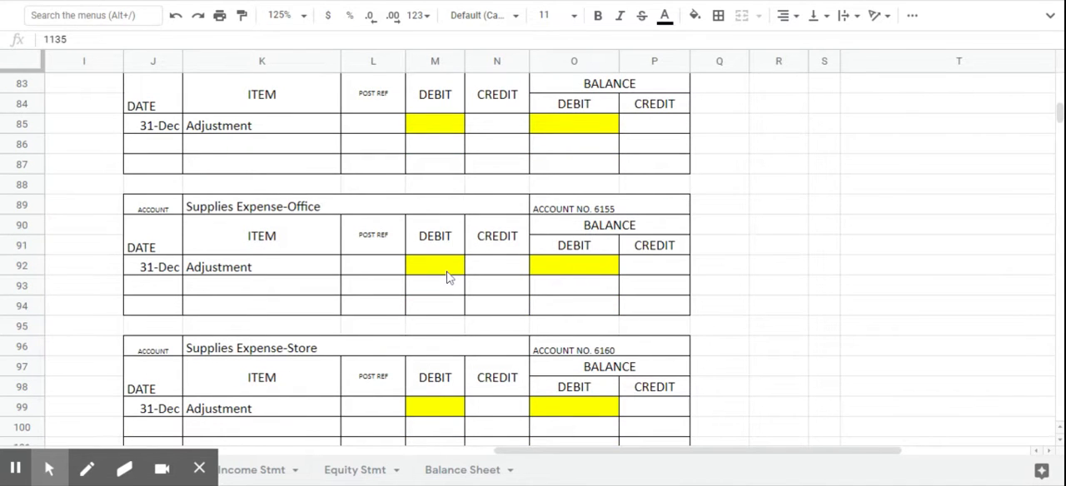
scroll(448, 278, down, 1)
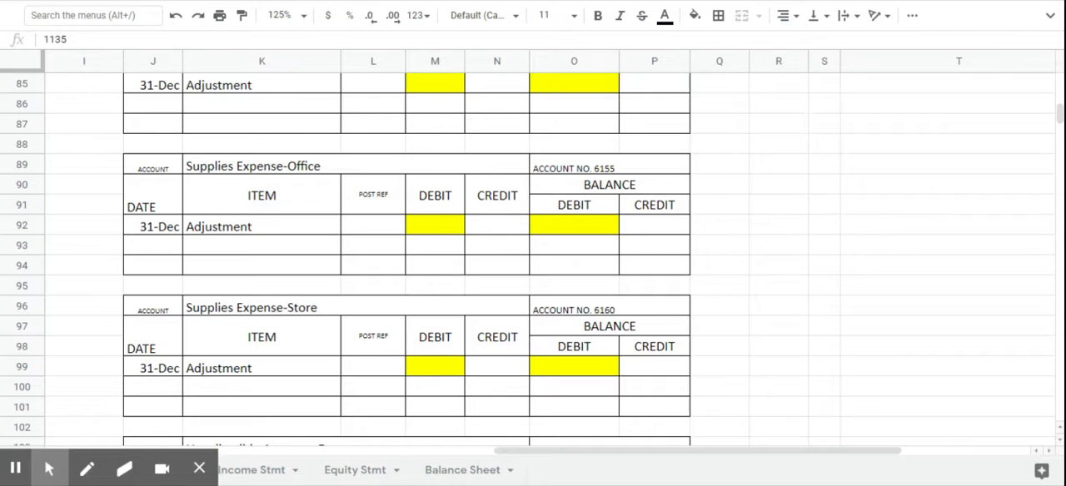
click(435, 231)
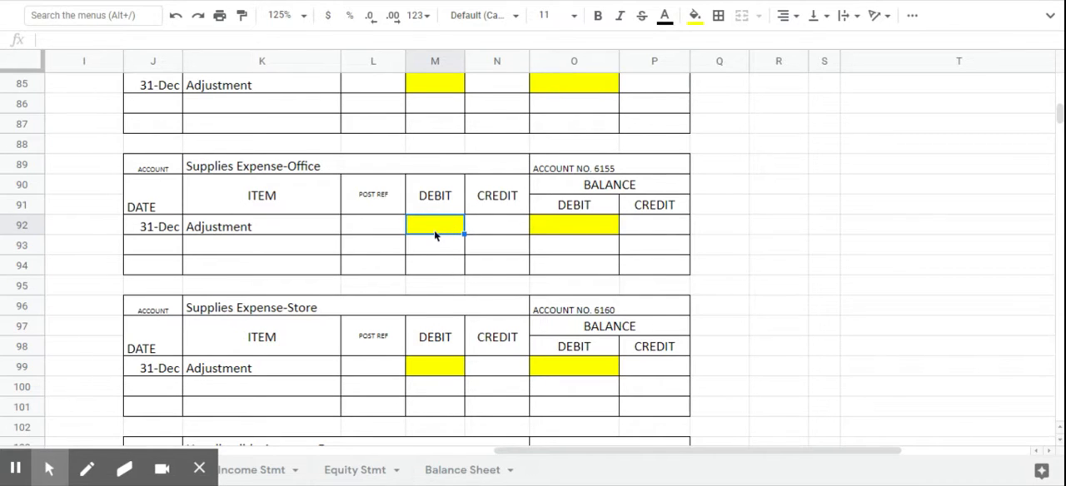
text(25)
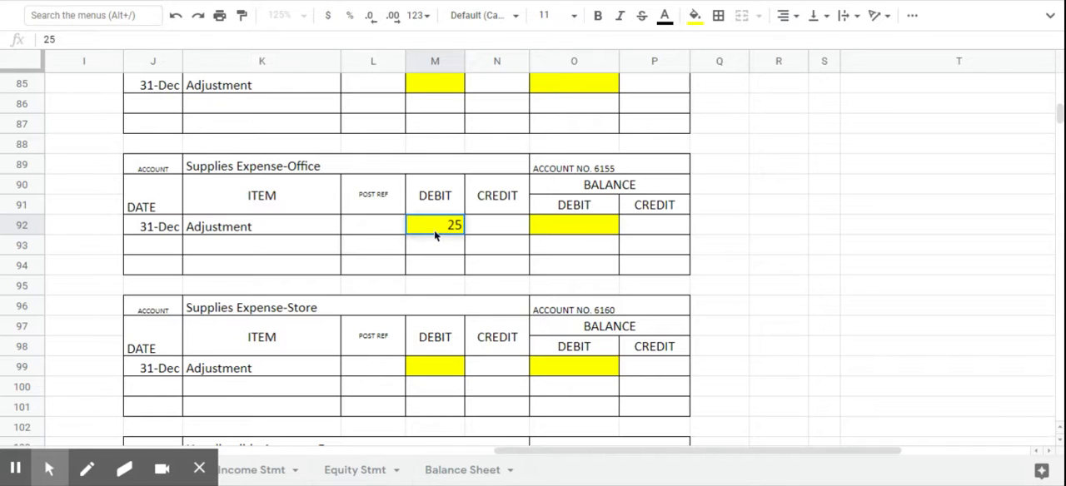
text(60.08)
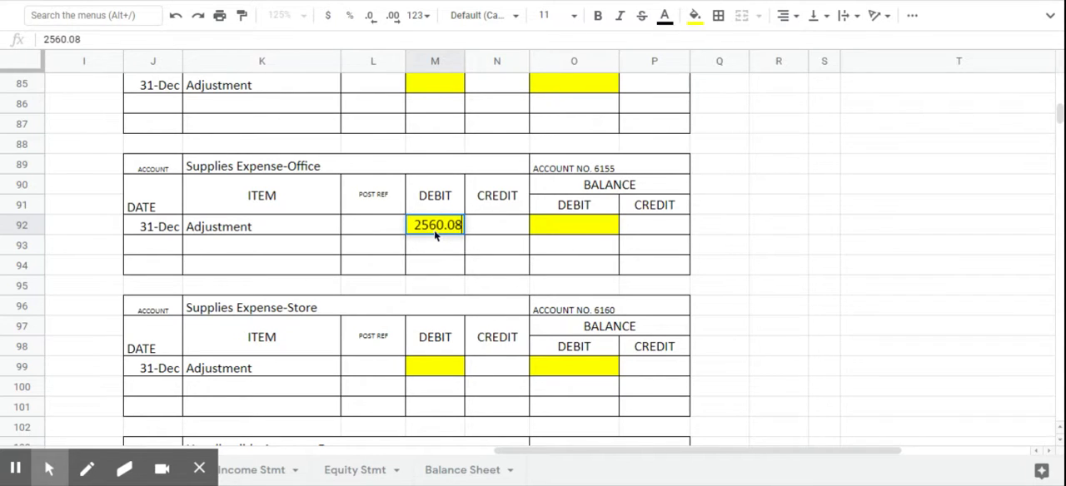
- Enter 2560.08 as the debit balance in O92 of the Supplies Expense-Office ledger
click(592, 231)
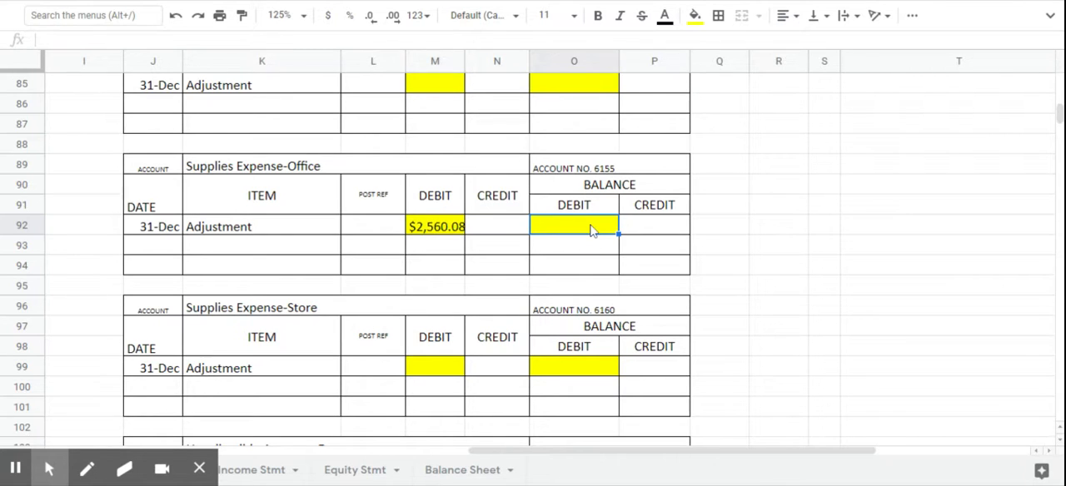
text(25)
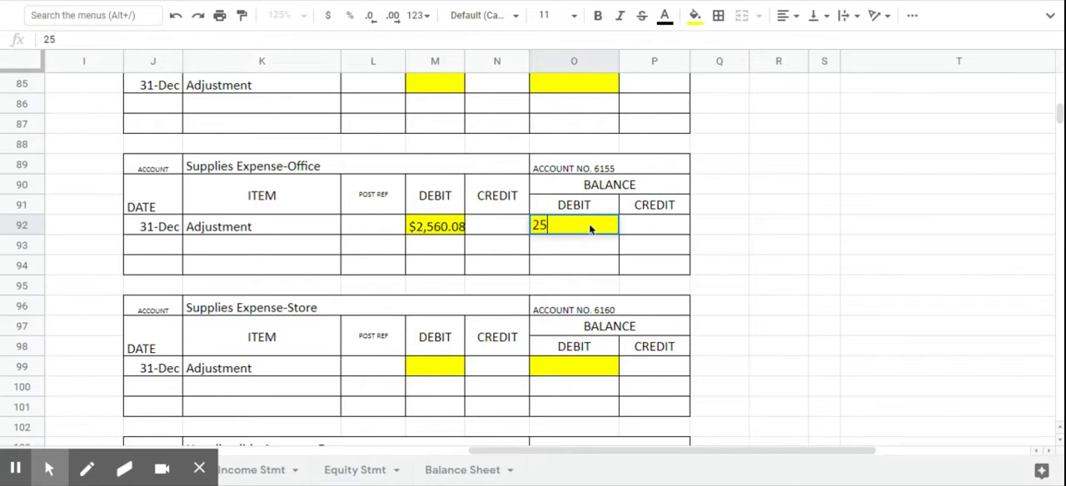
text(60.08)
key(Return)
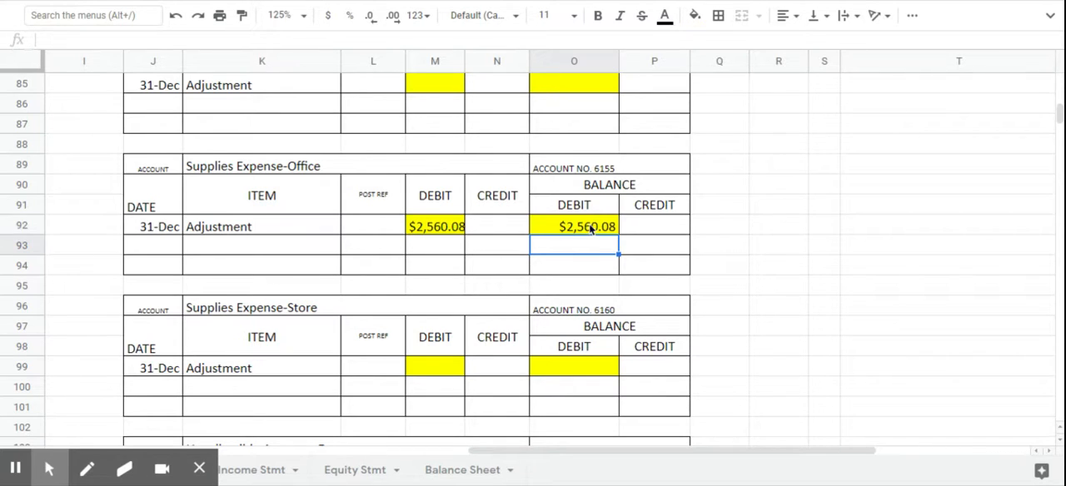
- Enter the posting reference G15 on the adjustment lines of Supplies Expense-Office (L92) and Supplies Expense-Store (L99)
click(380, 227)
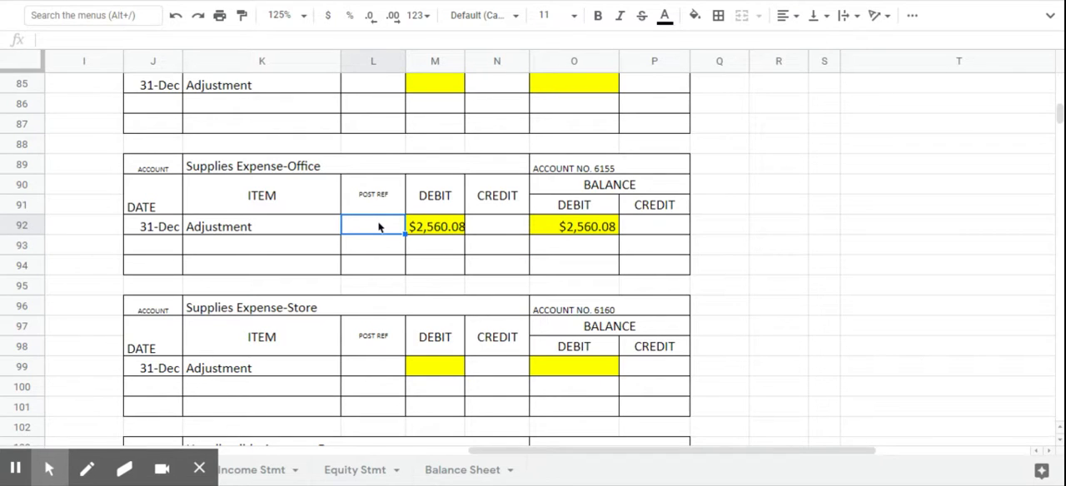
text(G15)
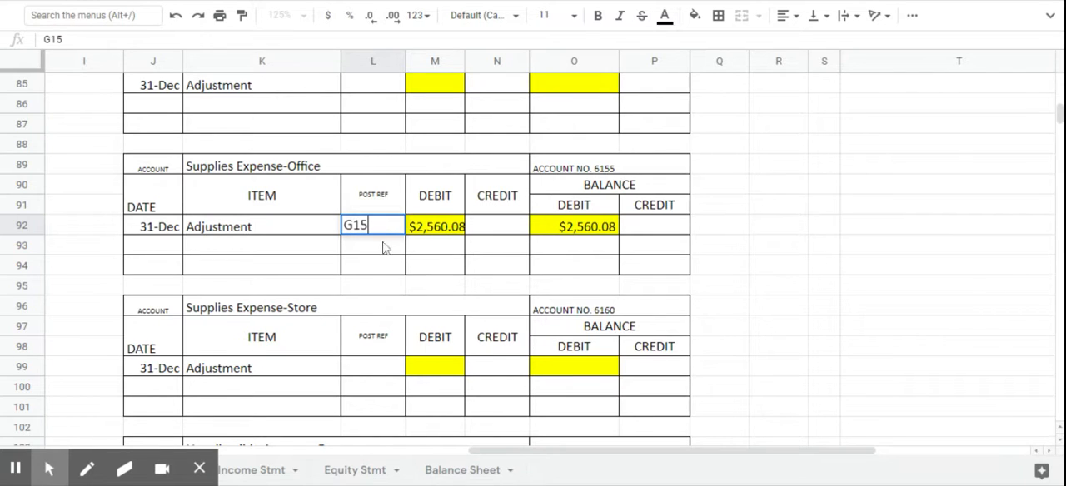
click(367, 372)
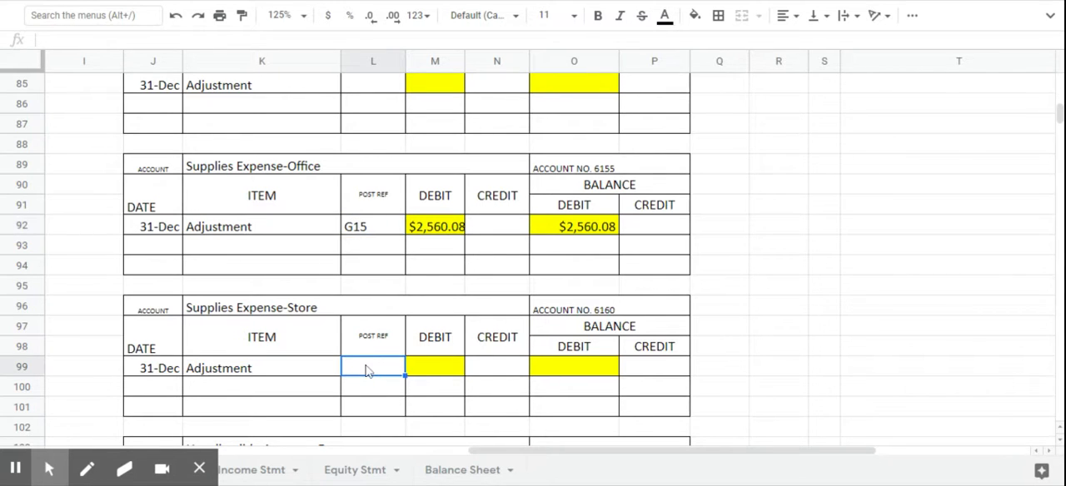
text(G15)
- Post 3843.62 as the adjustment debit in M99 and the debit balance in O99 of the Supplies Expense-Store ledger
click(439, 374)
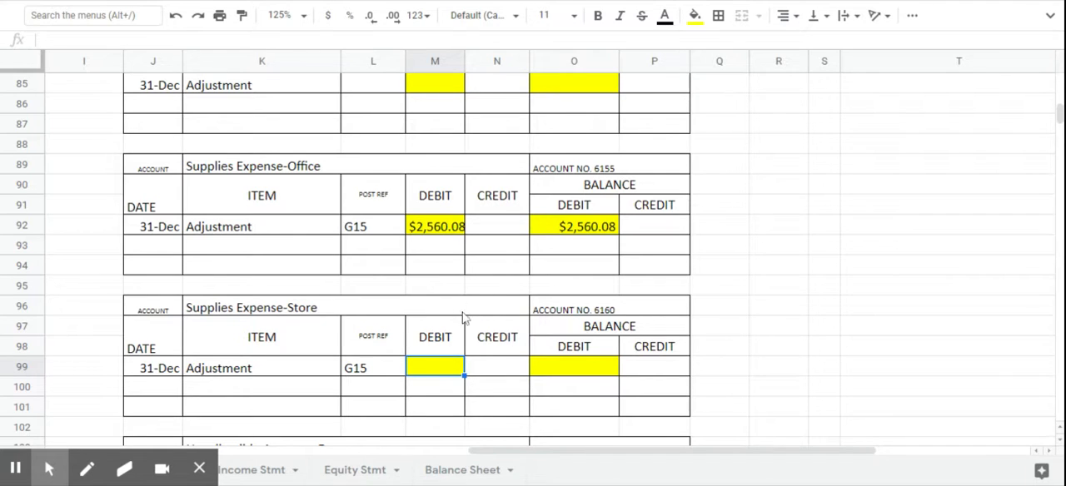
text(3)
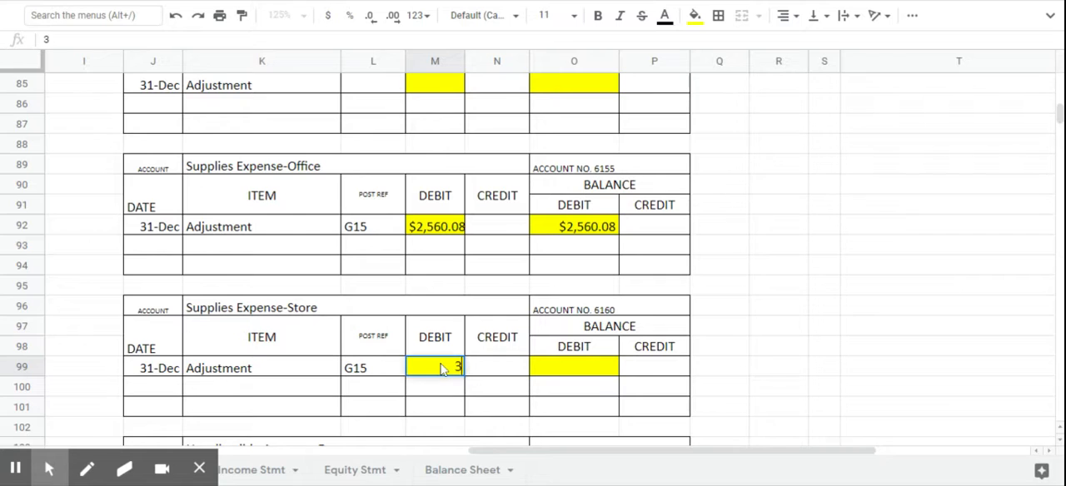
text(,843.62)
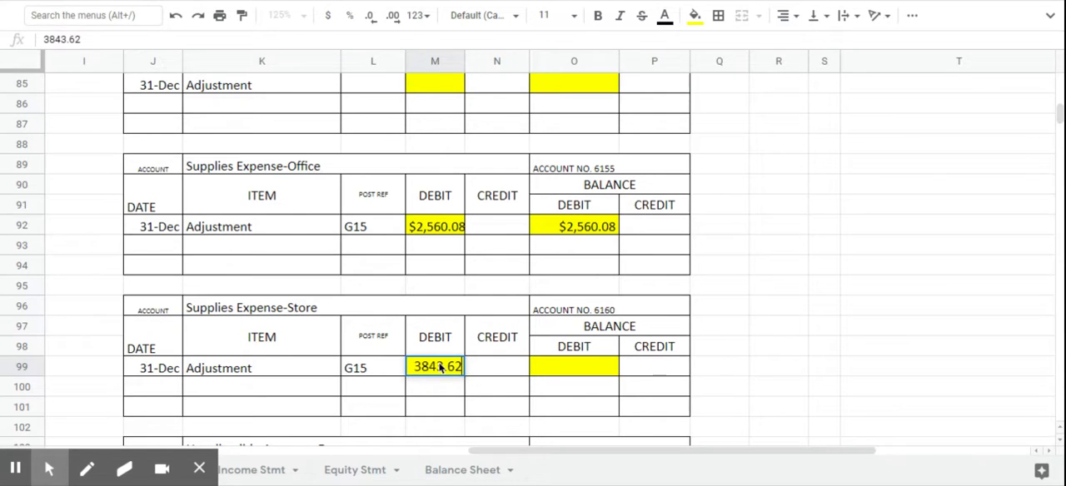
click(588, 378)
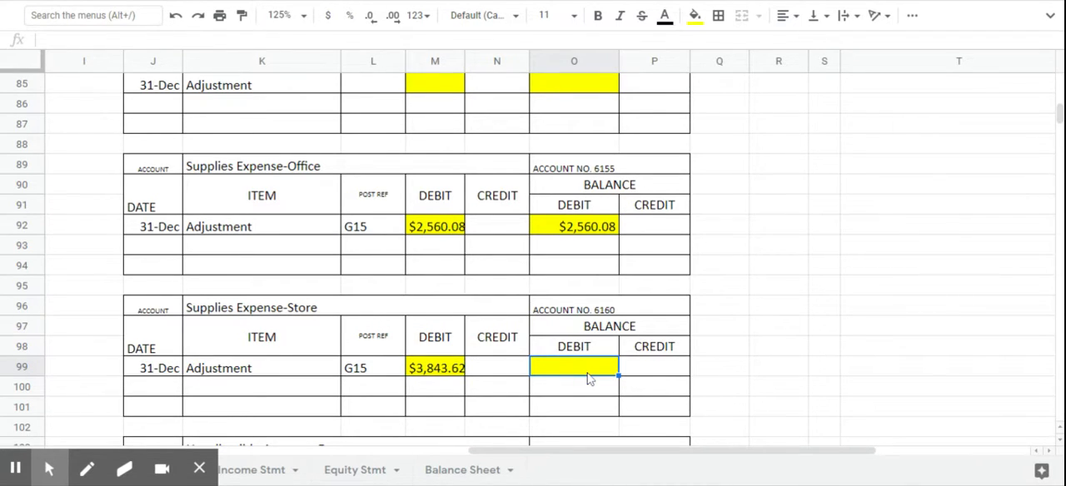
text(3,843.)
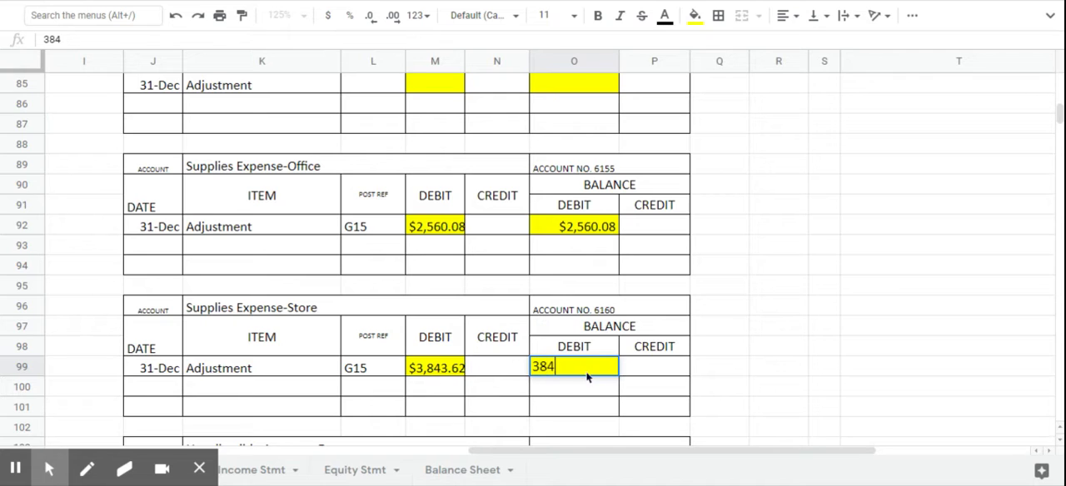
text(62)
key(Return)
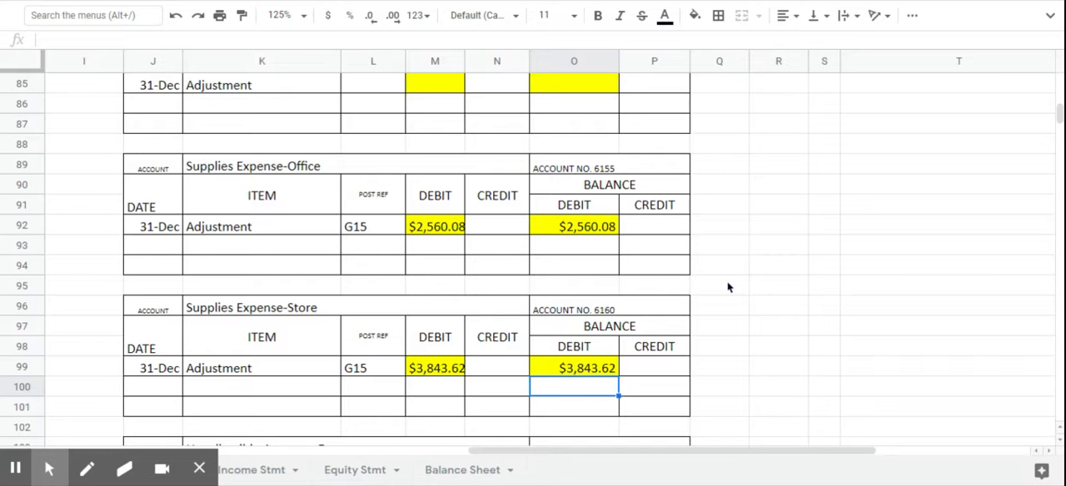
- Enter the posting reference 6155 in V6 for the journal's Supplies Expense Office line
scroll(728, 289, up, 6)
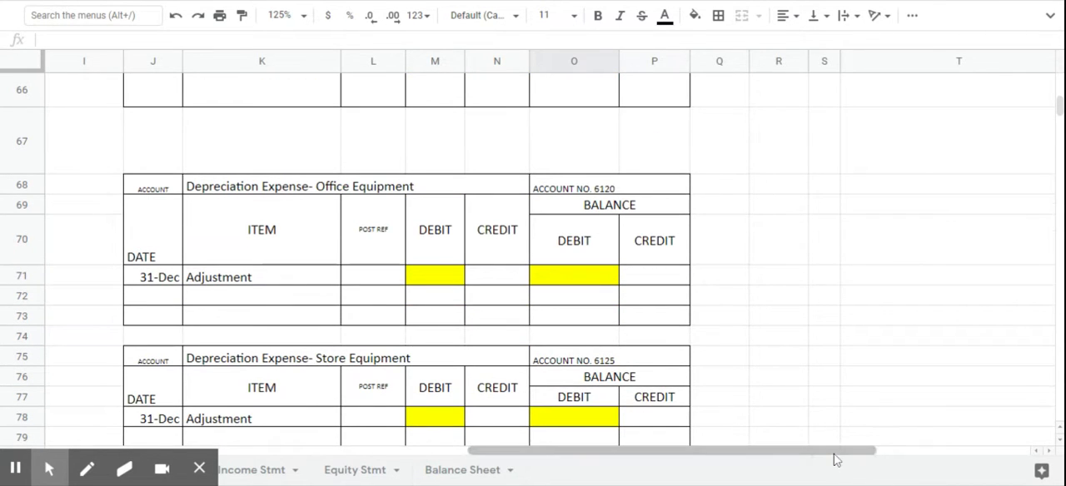
scroll(836, 451, right, 5)
scroll(685, 309, up, 5)
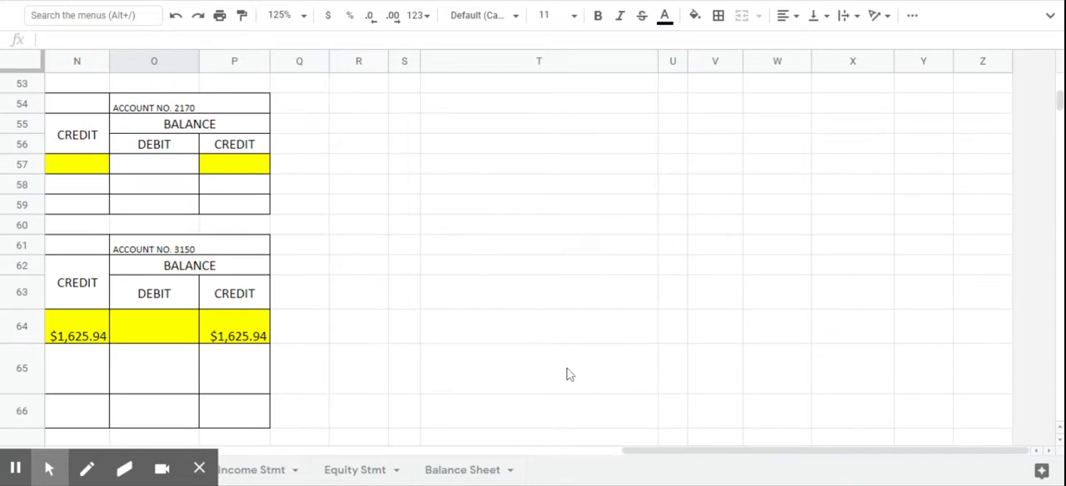
drag(650, 450, 624, 451)
scroll(573, 431, up, 5)
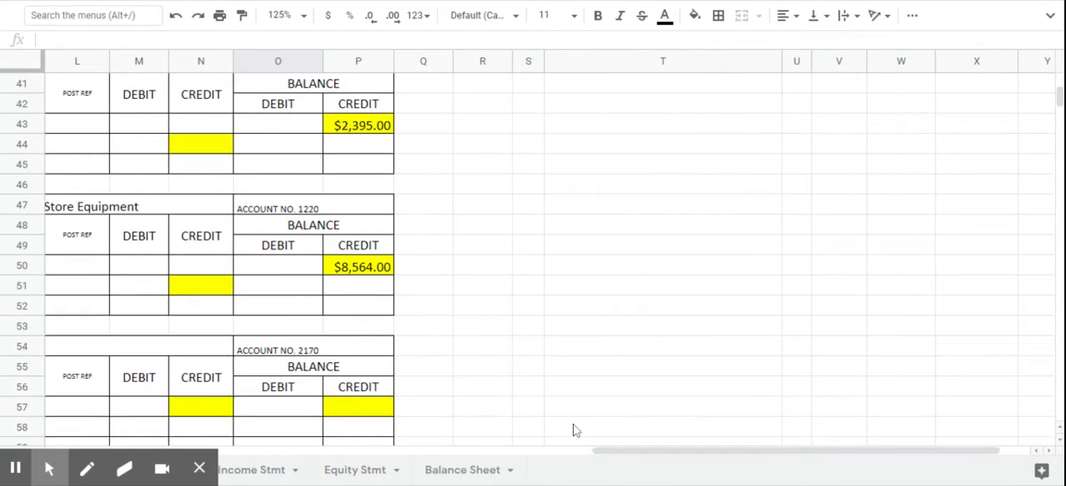
scroll(573, 431, up, 12)
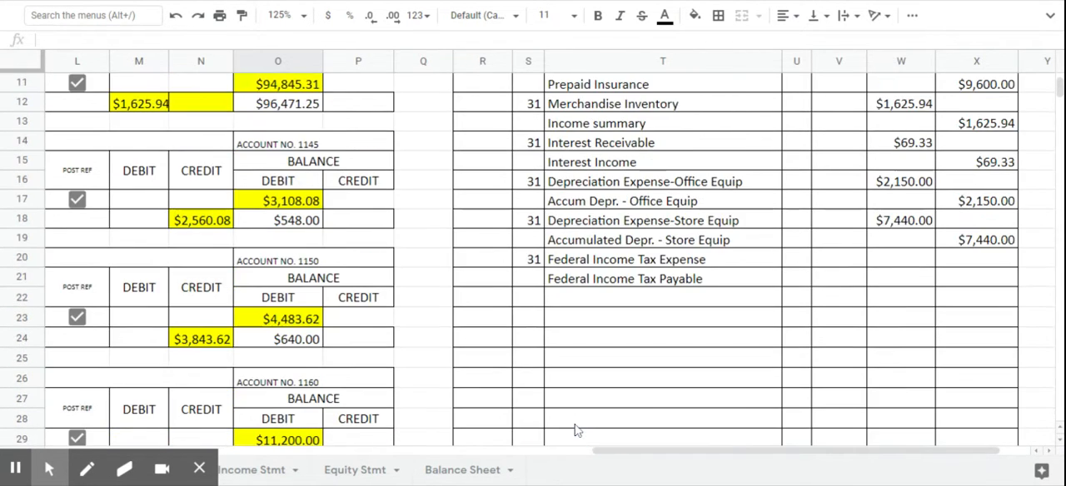
scroll(575, 431, up, 4)
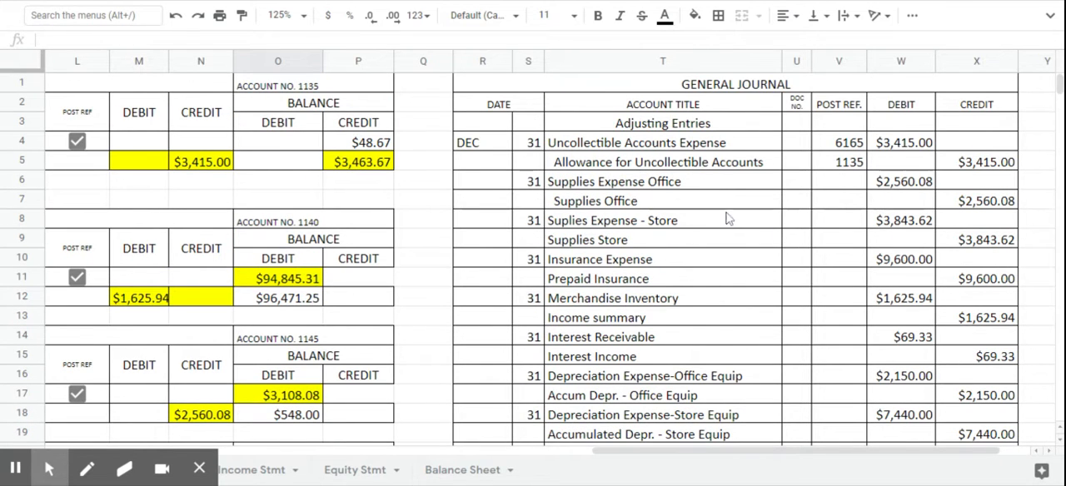
click(844, 188)
text(6)
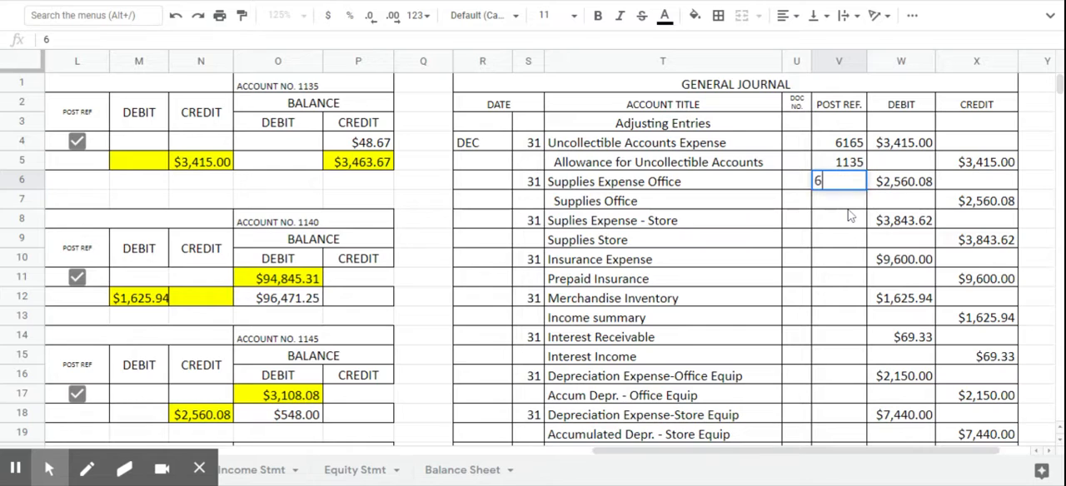
text(155)
- Enter the posting reference 6160 in V8 for the journal's Supplies Expense - Store line
click(849, 214)
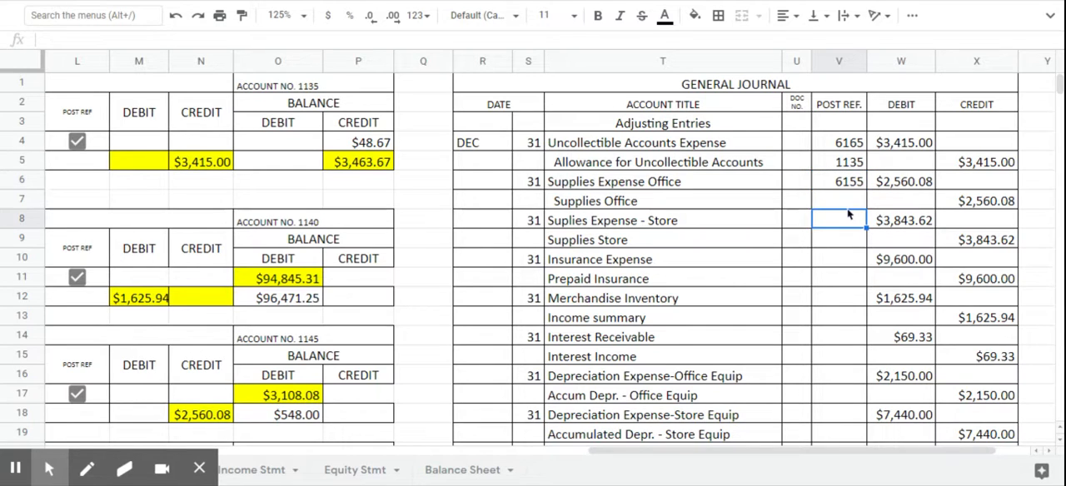
text(6160)
key(Return)
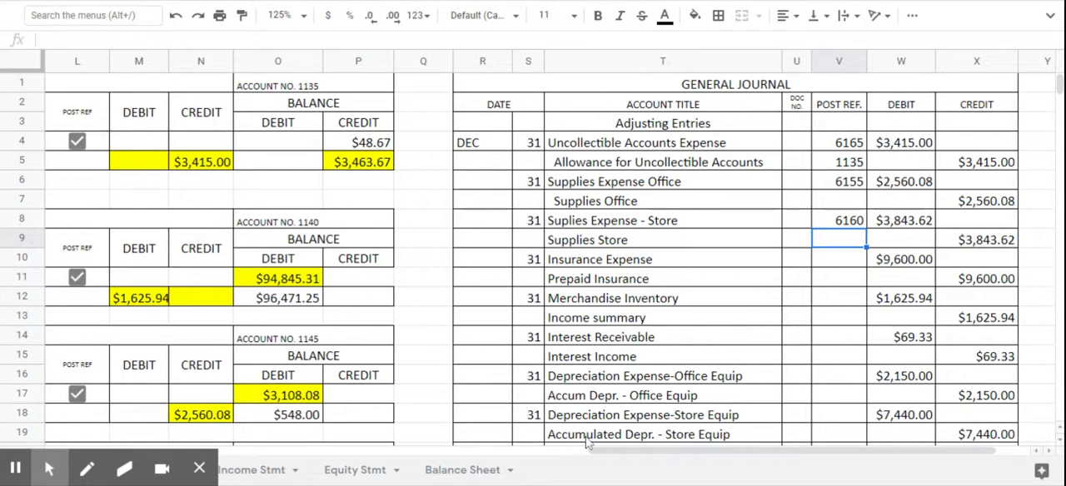
- Enter 1145 as the posting reference on the Supplies-Office ledger's adjustment line (L18)
drag(604, 450, 491, 450)
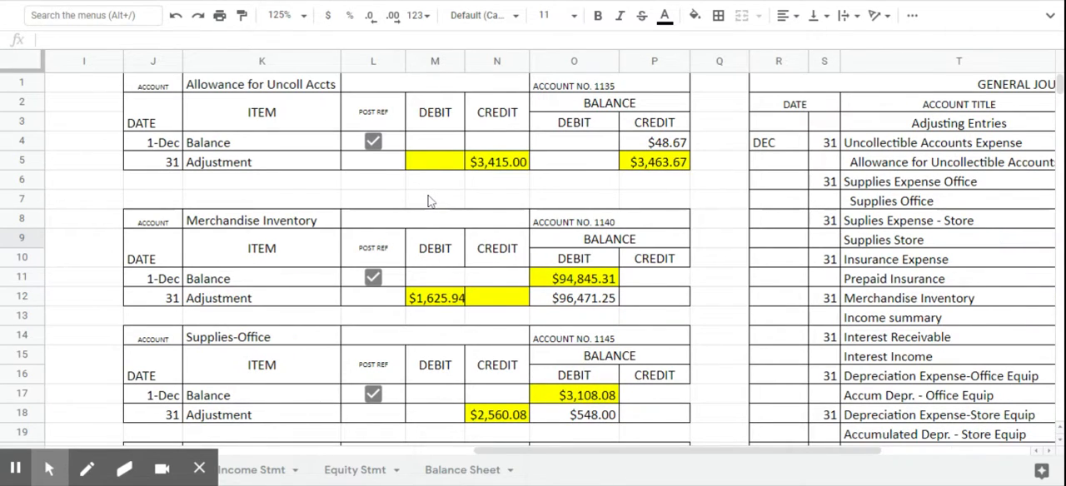
scroll(431, 201, down, 1)
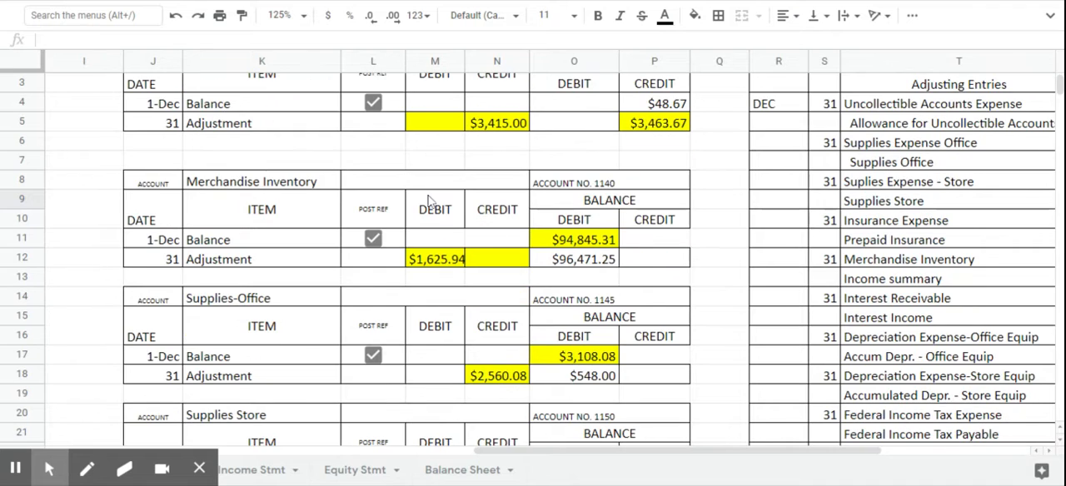
scroll(431, 201, down, 1)
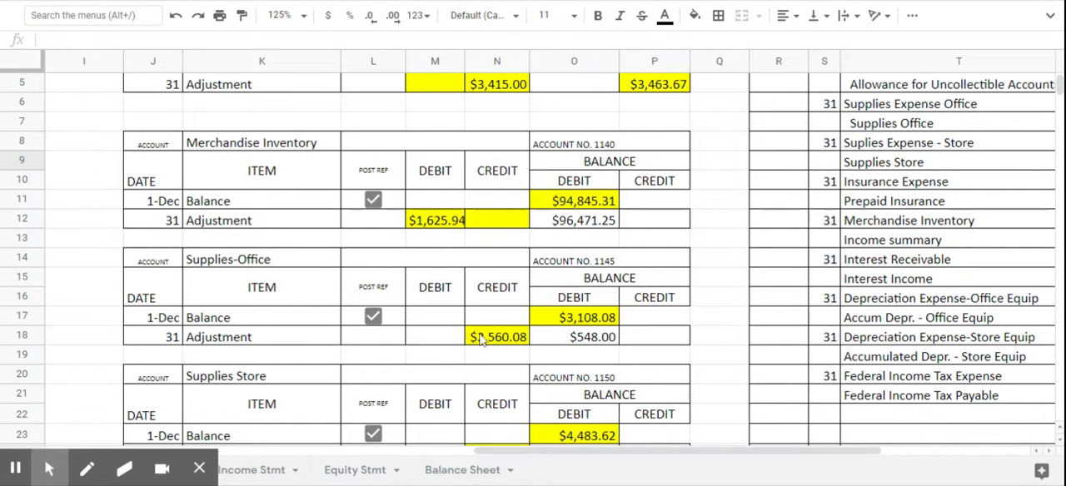
click(377, 342)
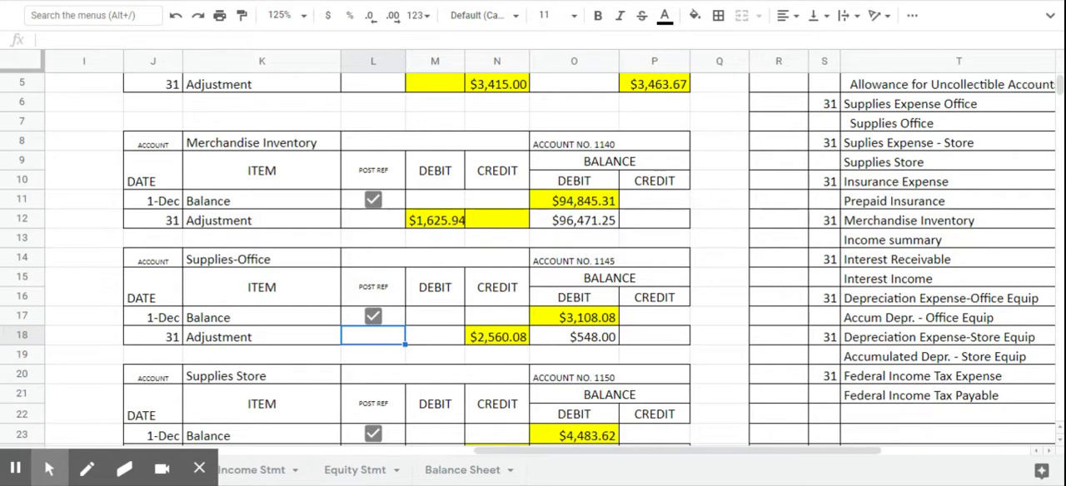
text(1145)
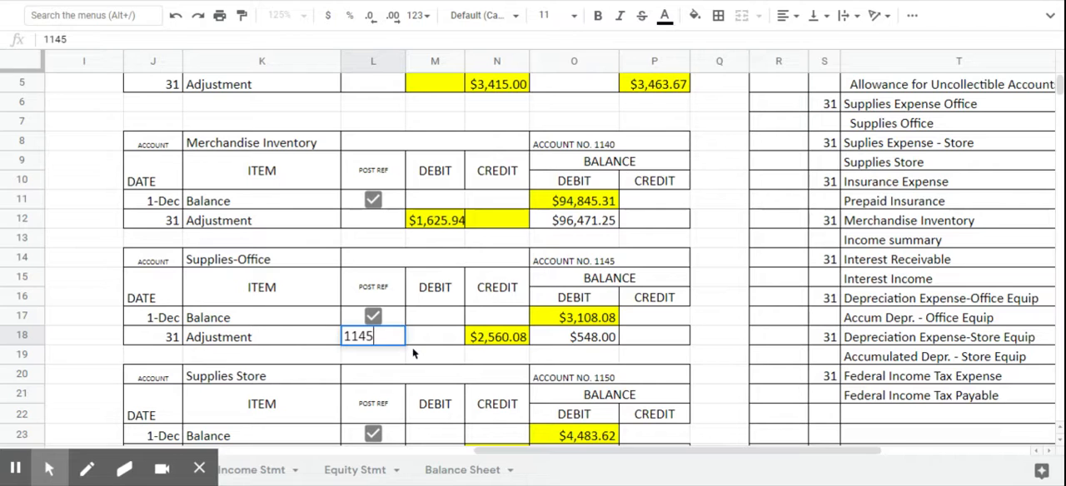
key(Return)
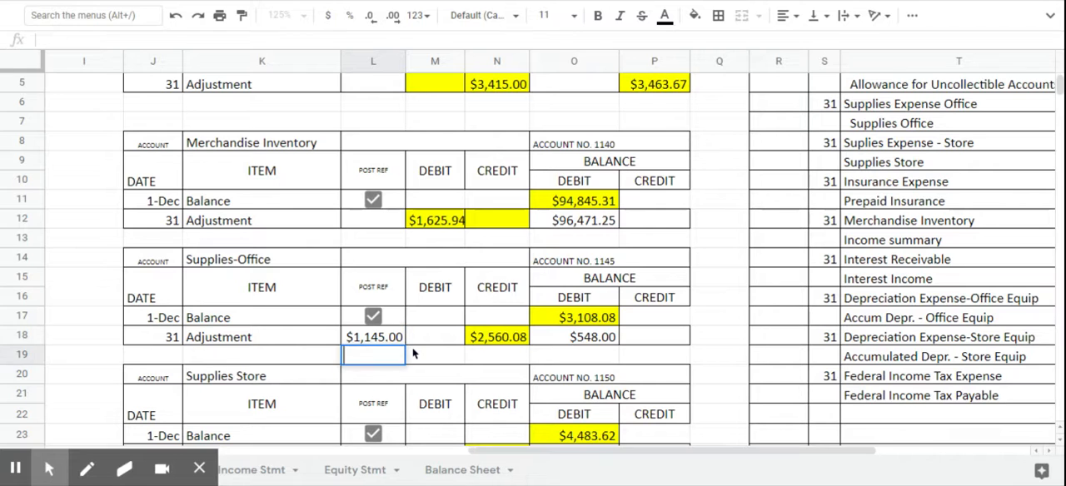
- Enter 1150 as the posting reference on the Supplies Store ledger's adjustment line (L24)
key(Down)
key(Down)
scroll(416, 354, down, 2)
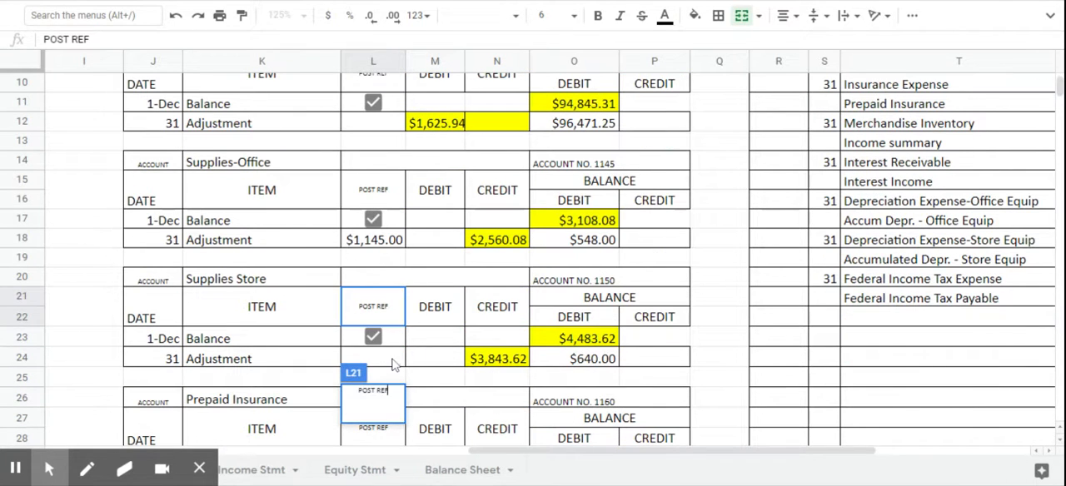
click(395, 363)
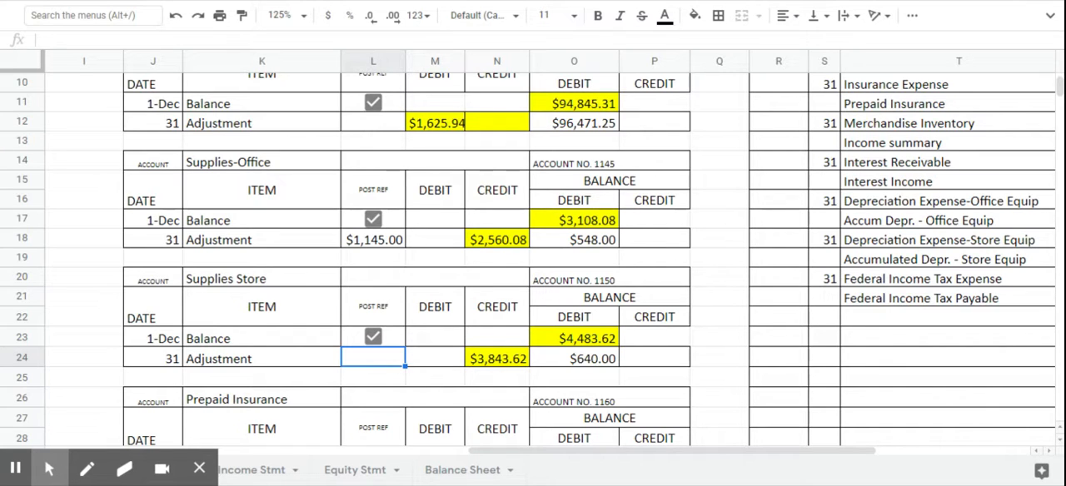
text(1150)
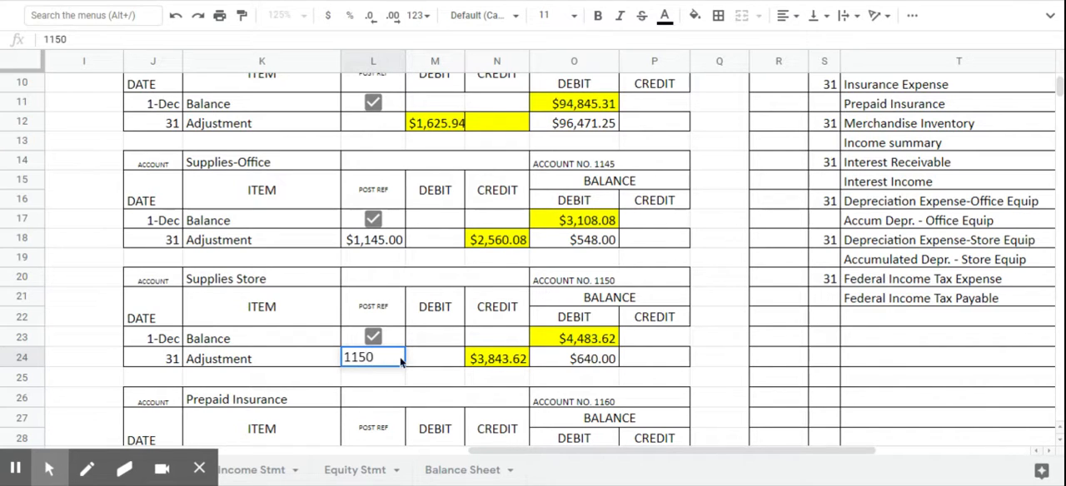
key(Return)
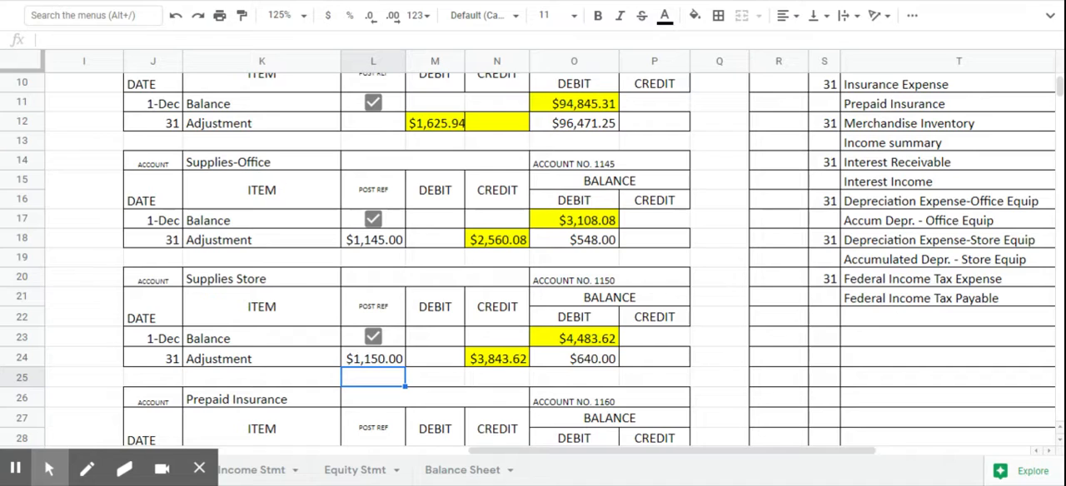
- Replace the posting references on the adjustment lines of Supplies-Office (L18) and Supplies Store (L24) with G15
click(375, 241)
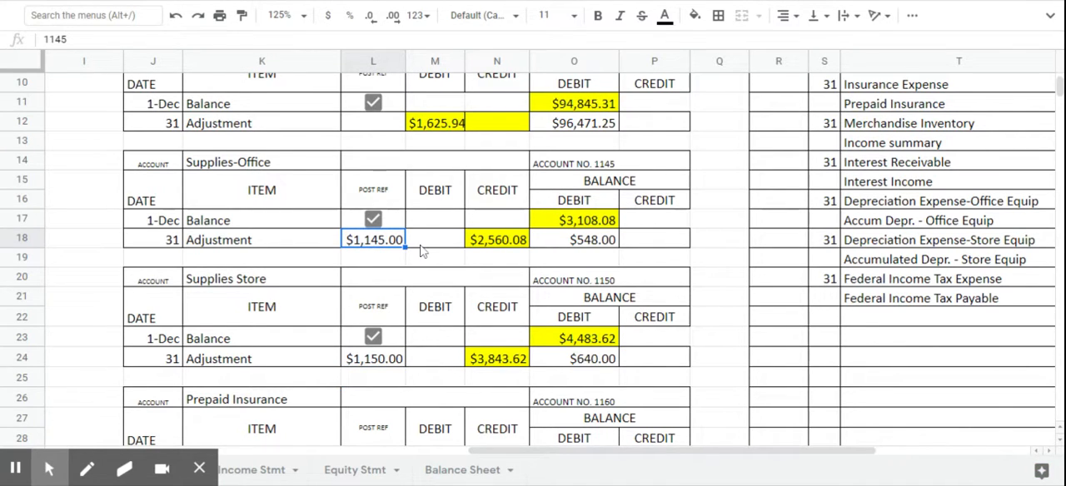
scroll(415, 254, up, 1)
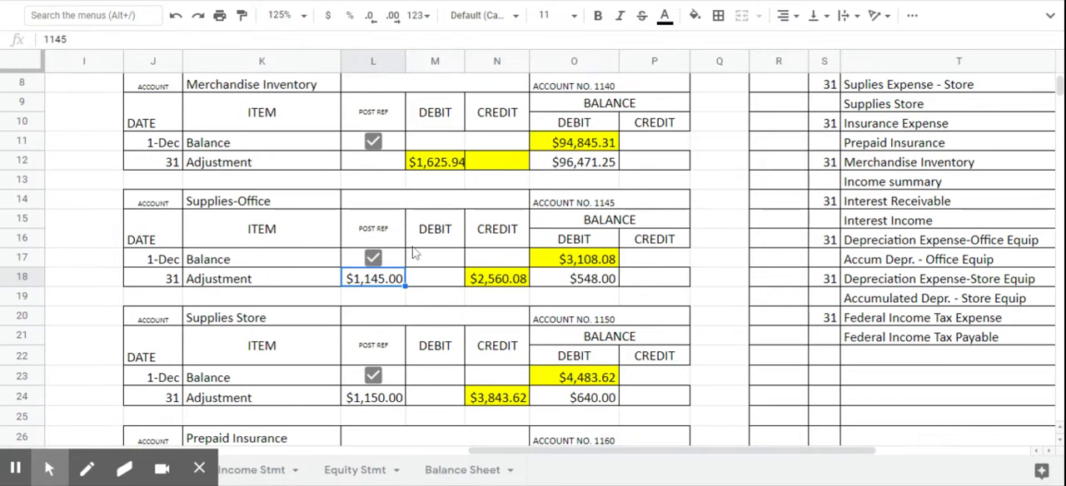
key(Delete)
text(G15)
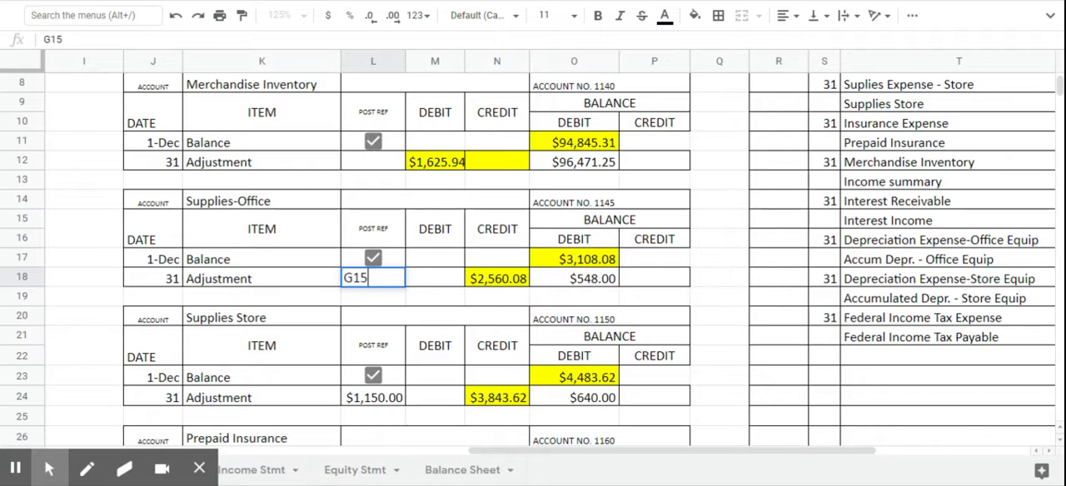
scroll(383, 358, down, 1)
click(384, 364)
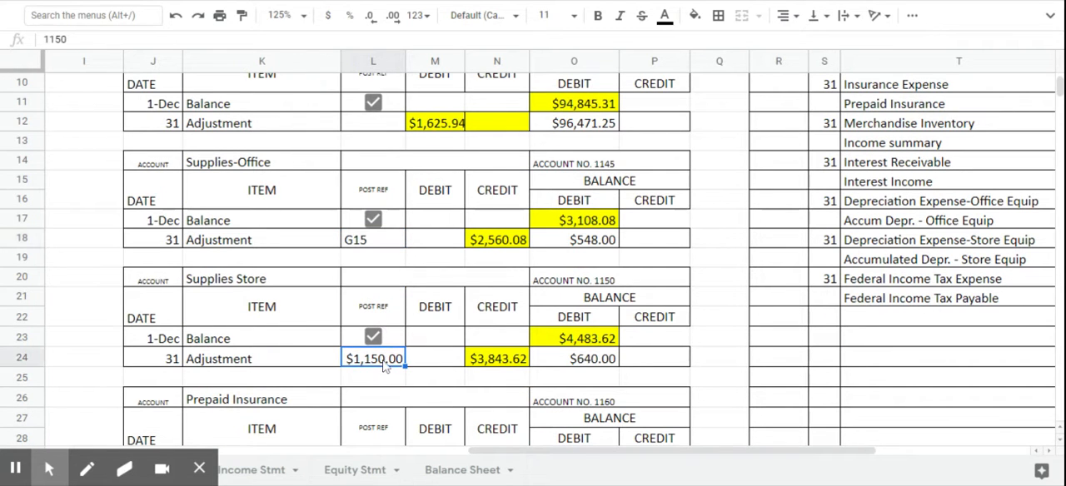
text(G15)
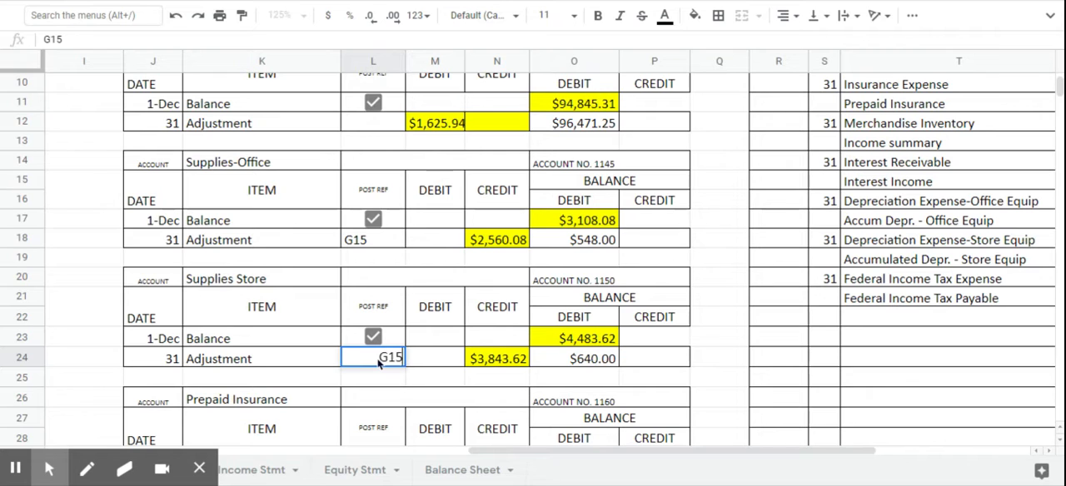
key(Return)
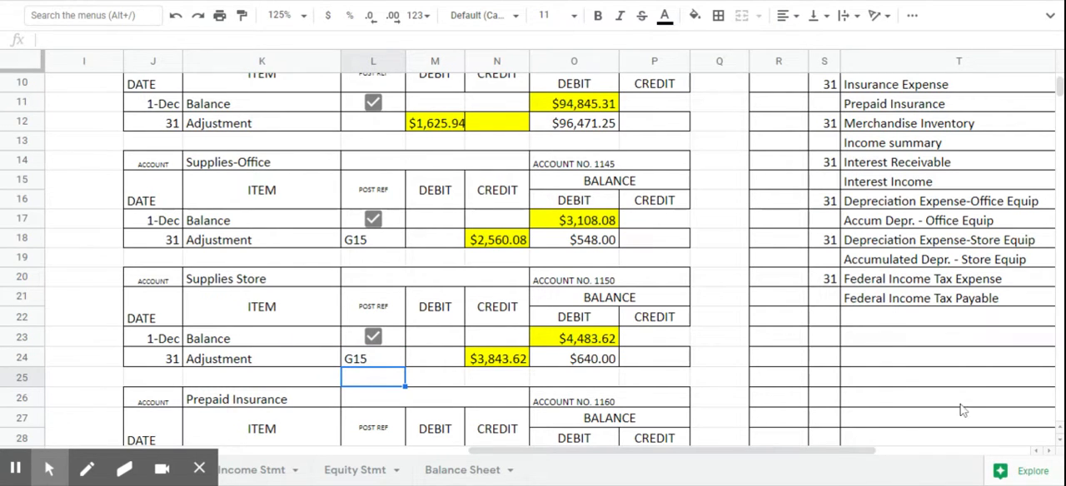
- Enter the general journal posting references 1145 in V7 for Supplies Office and 1150 in V9 for Supplies Store
drag(846, 451, 1006, 456)
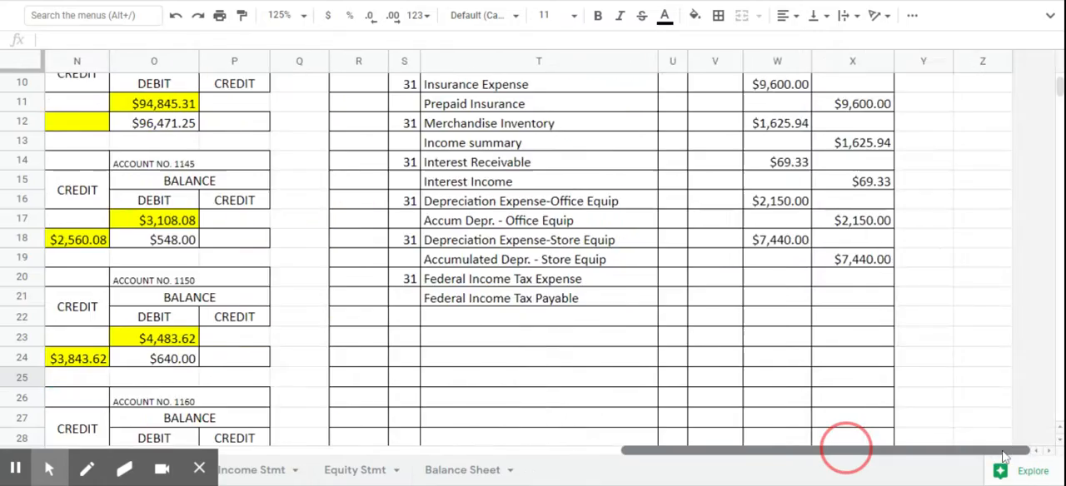
scroll(758, 241, up, 3)
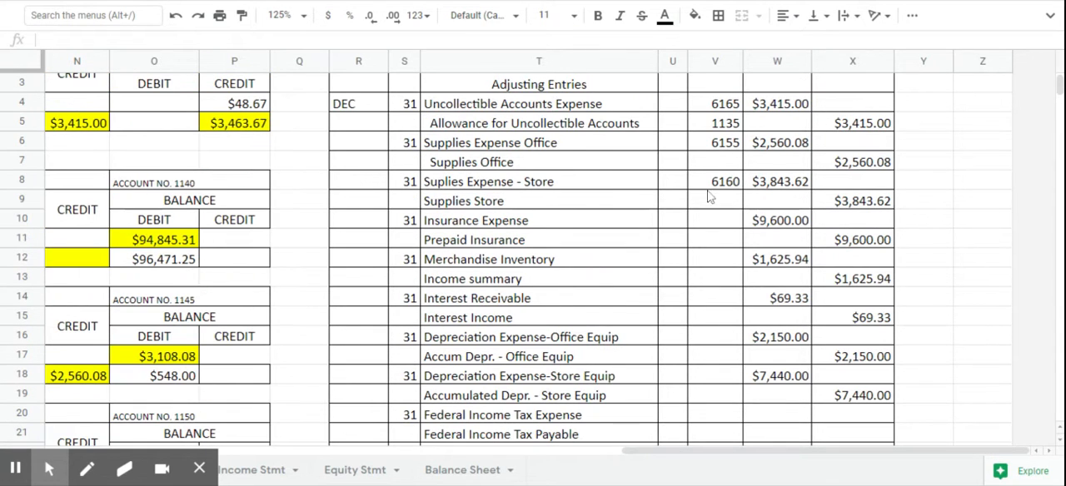
click(728, 166)
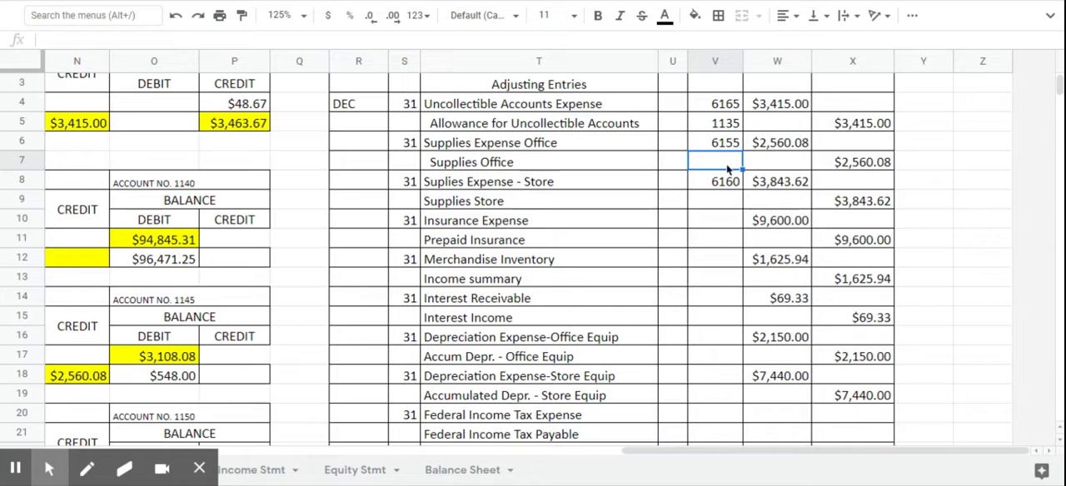
text(1145)
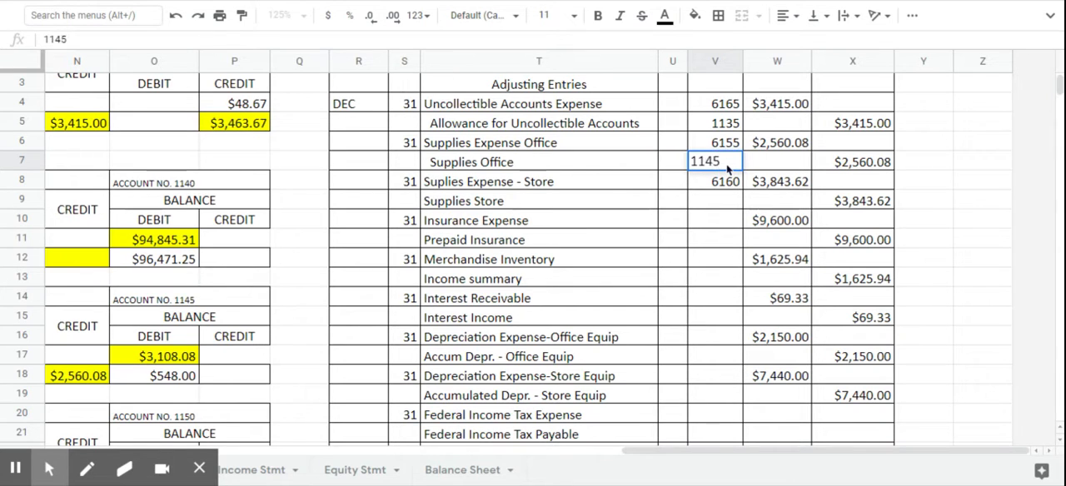
key(Return)
click(729, 208)
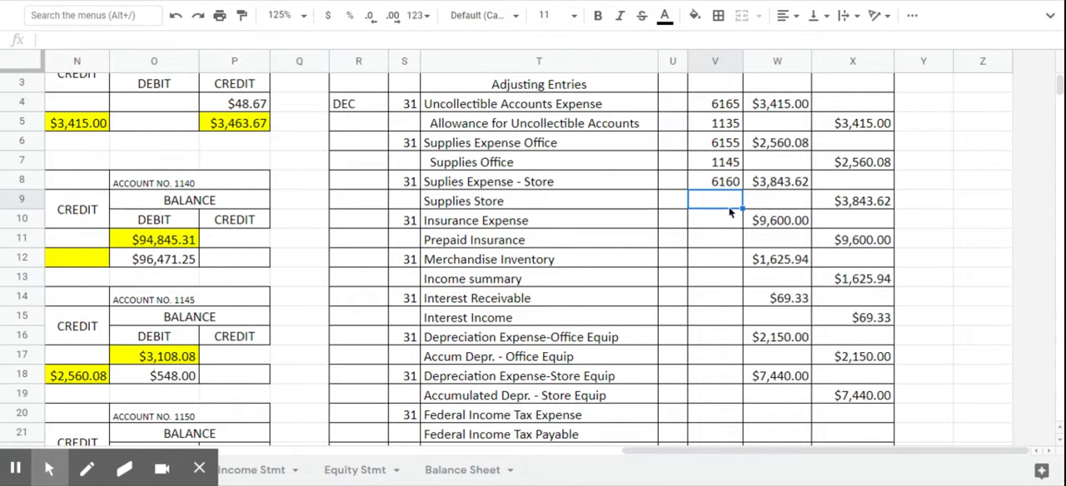
text(1150)
key(Return)
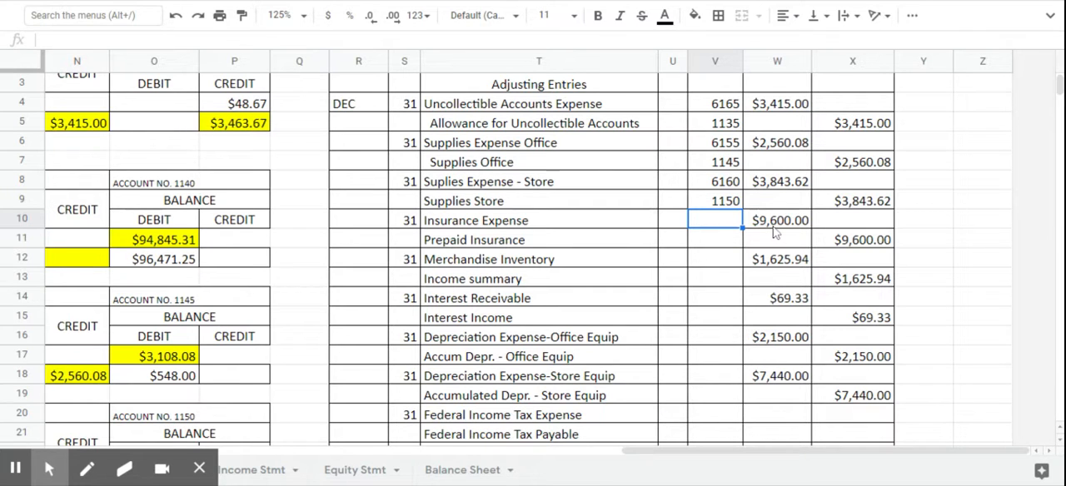
- Enter the date 31 in J86 and the posting reference G15 in L86 of the Insurance Expense ledger
scroll(469, 278, down, 5)
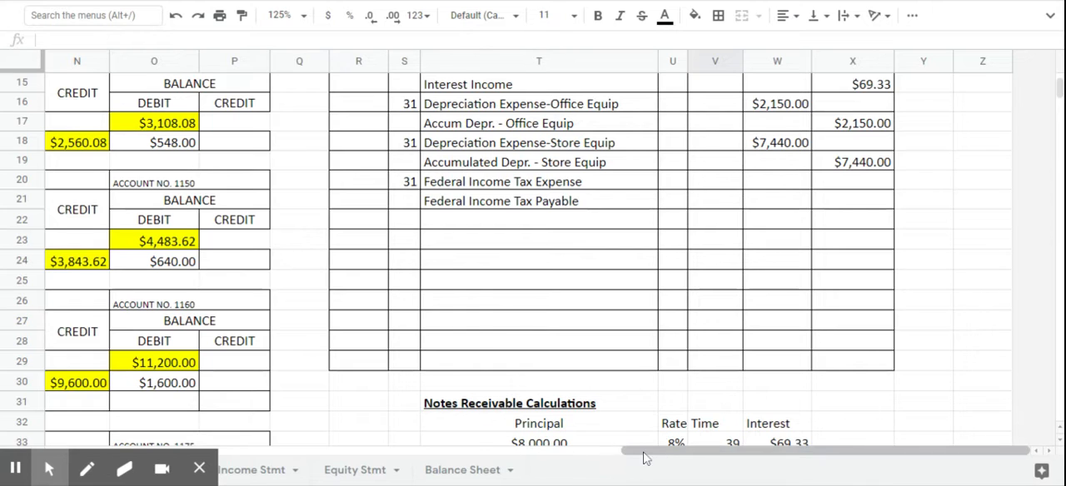
drag(643, 454, 481, 461)
scroll(482, 218, down, 8)
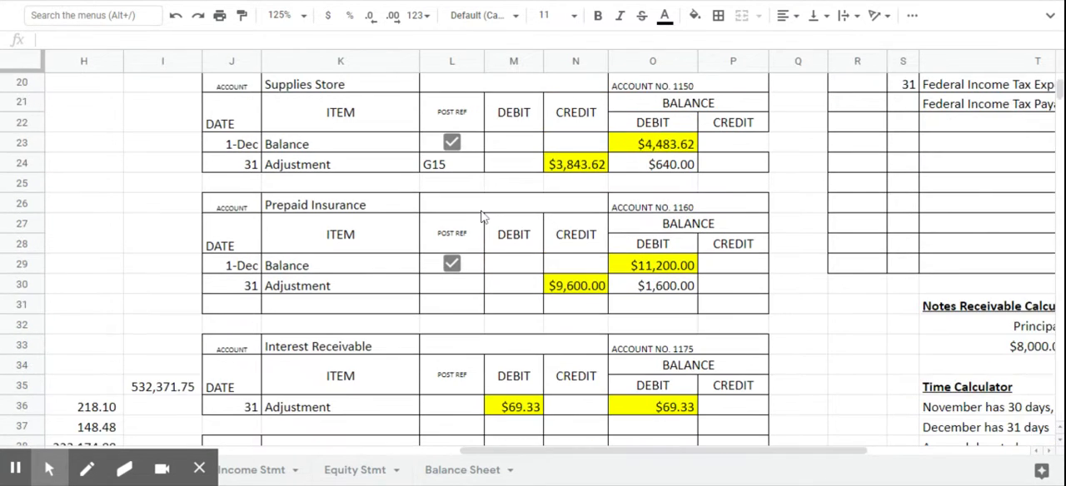
scroll(481, 219, down, 5)
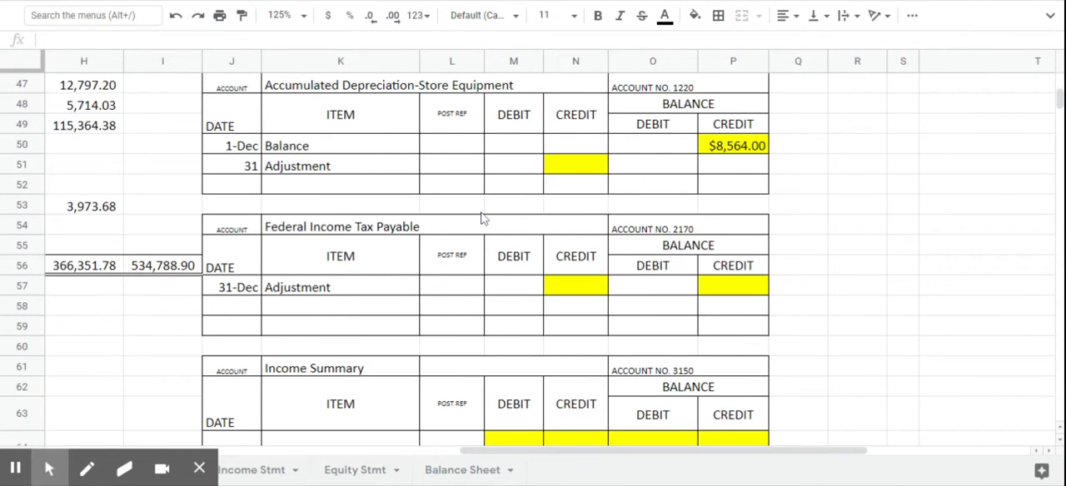
scroll(482, 219, down, 1)
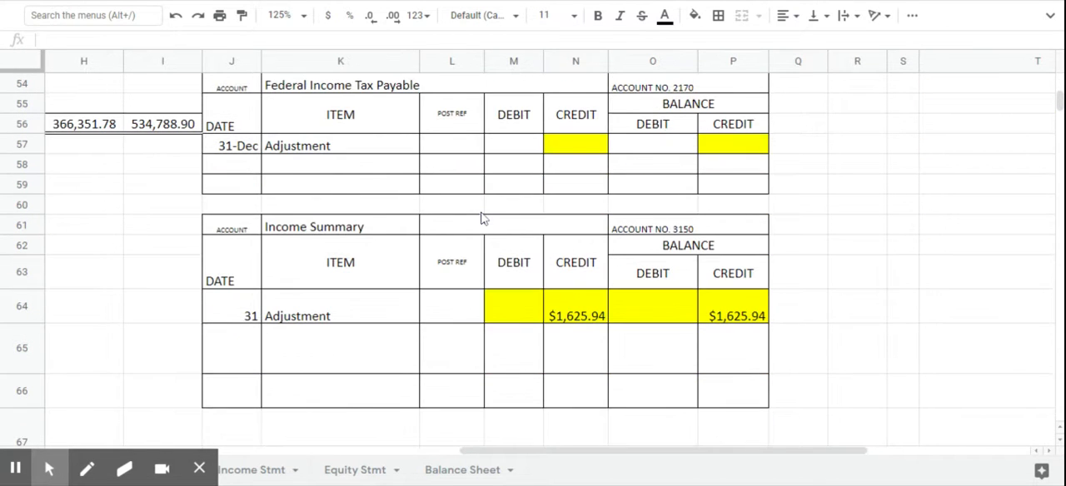
scroll(481, 219, down, 7)
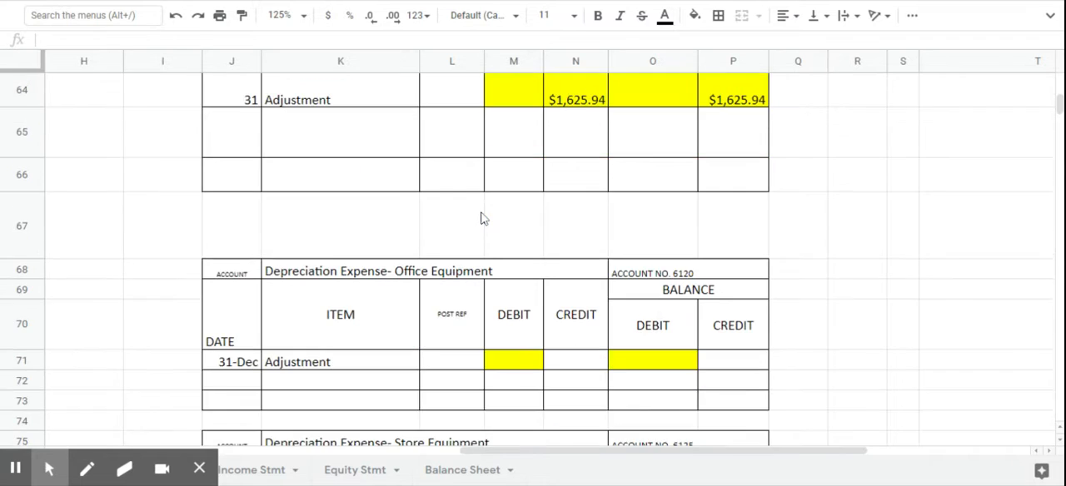
scroll(481, 219, down, 2)
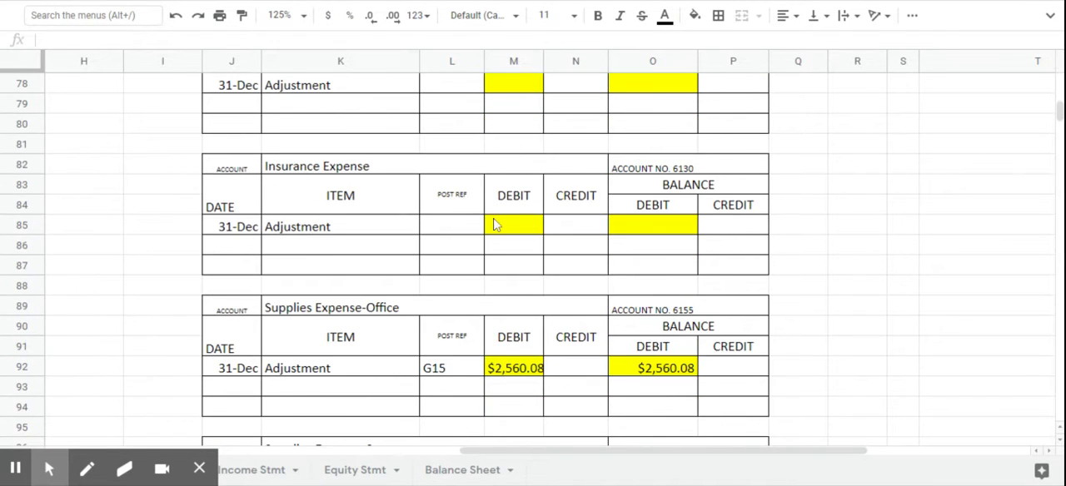
click(226, 250)
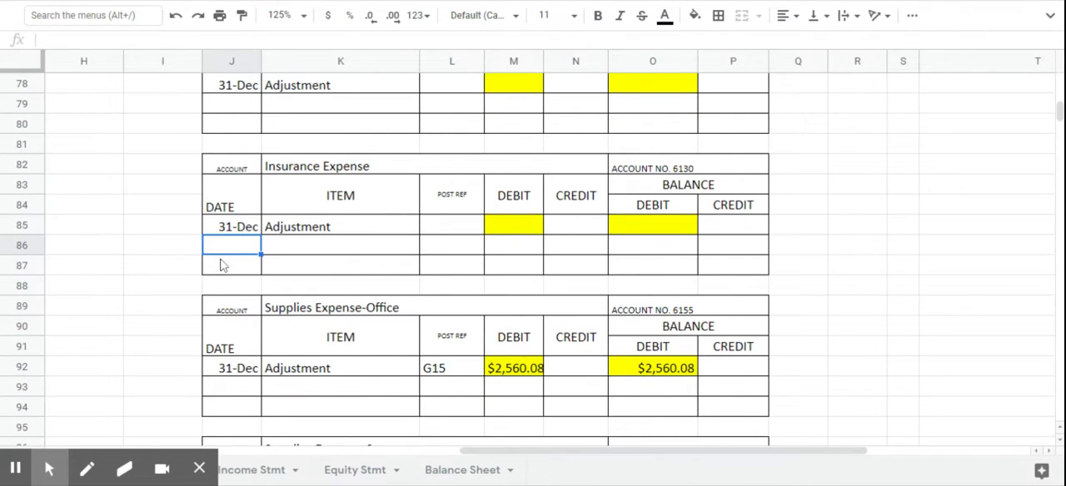
text(31)
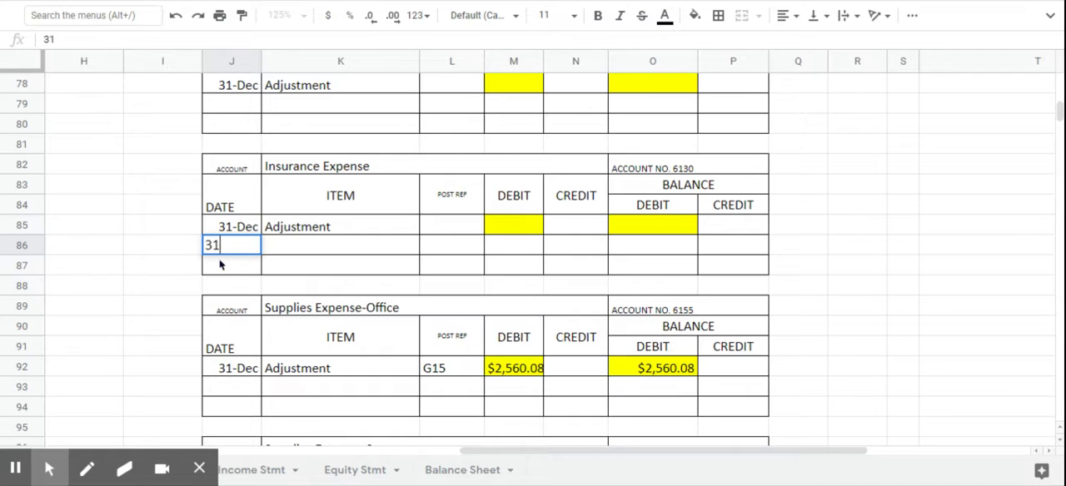
key(Tab)
key(Tab)
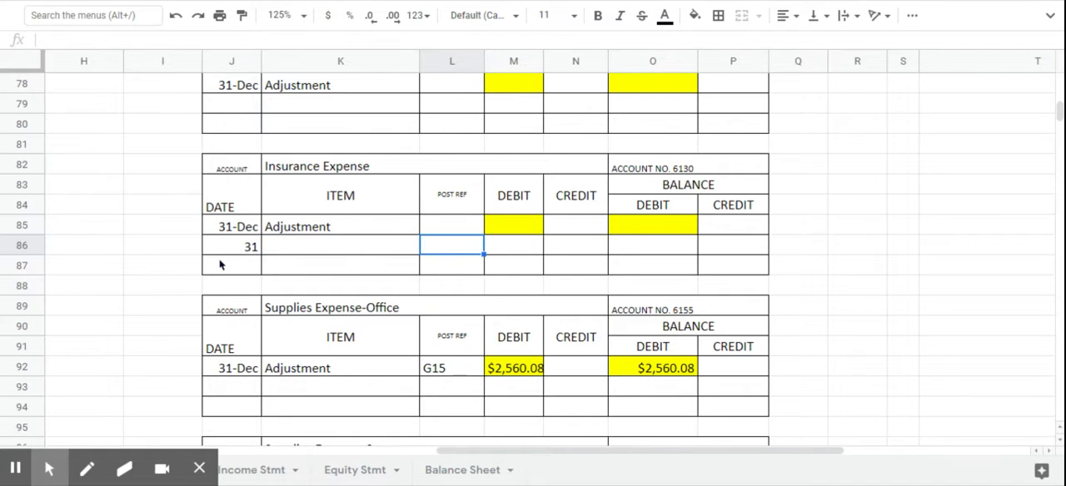
text(G15)
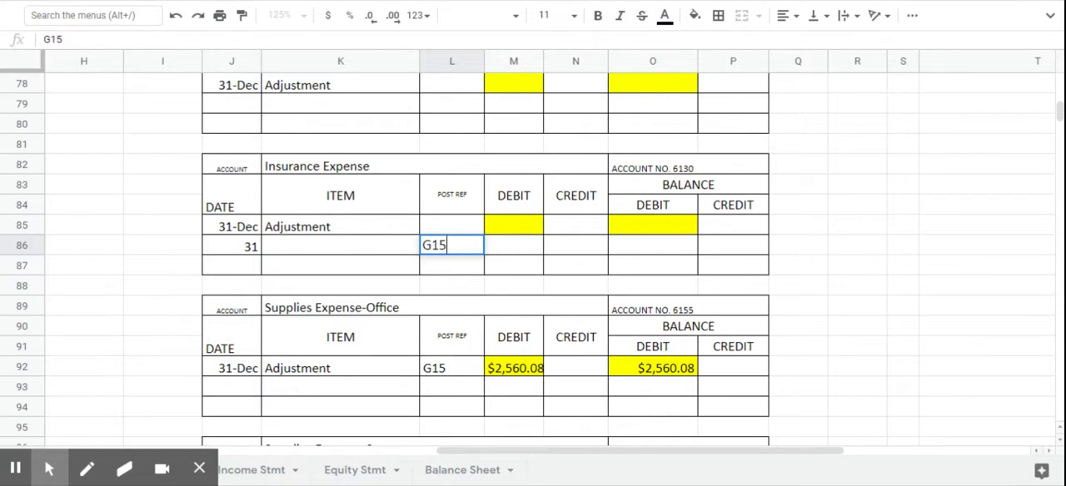
- Enter the posting reference G15 on Insurance Expense's 31-Dec adjustment line (L85) and clear the misplaced G15 in L86
click(452, 236)
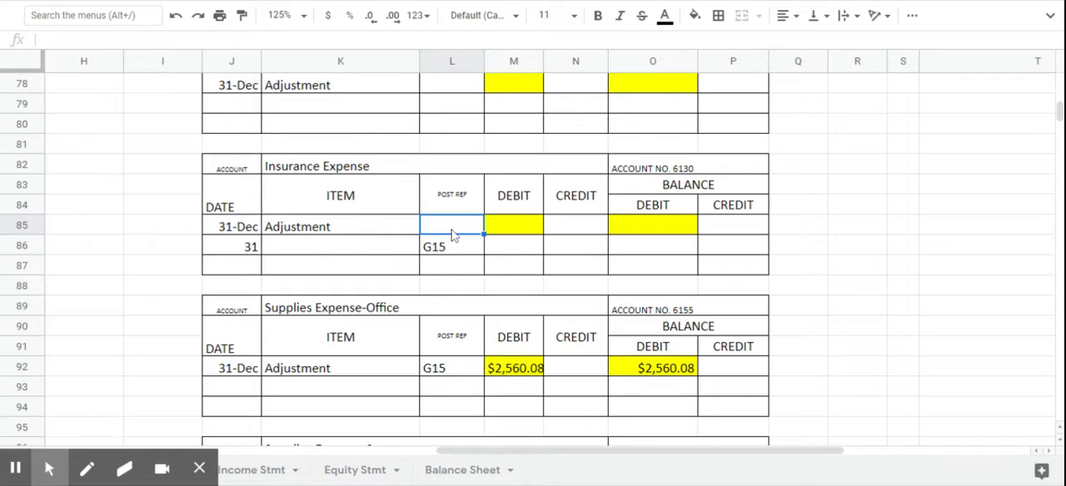
text(G15)
key(Return)
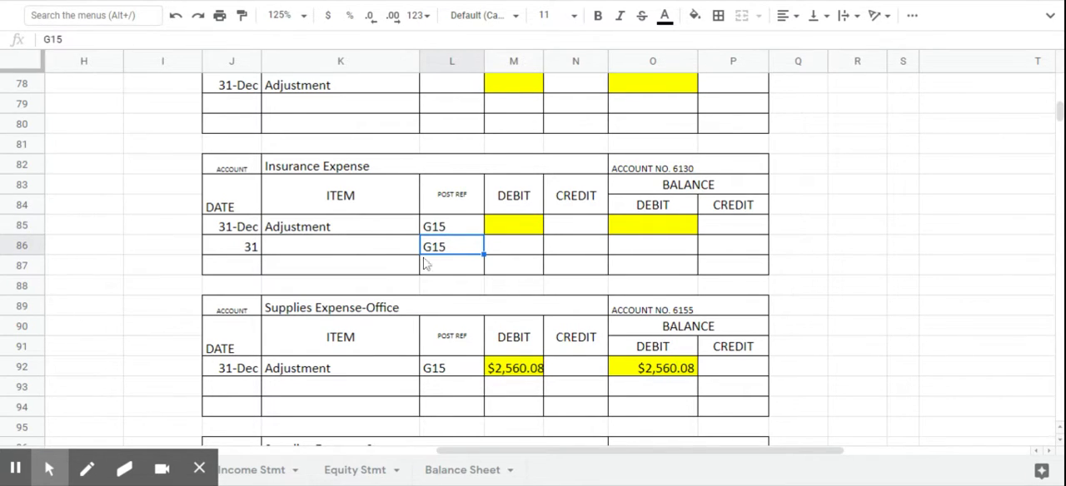
key(Delete)
- Enter 9600 as both the debit (M85) and the debit balance (O85) on Insurance Expense's 31-Dec adjustment line
click(523, 228)
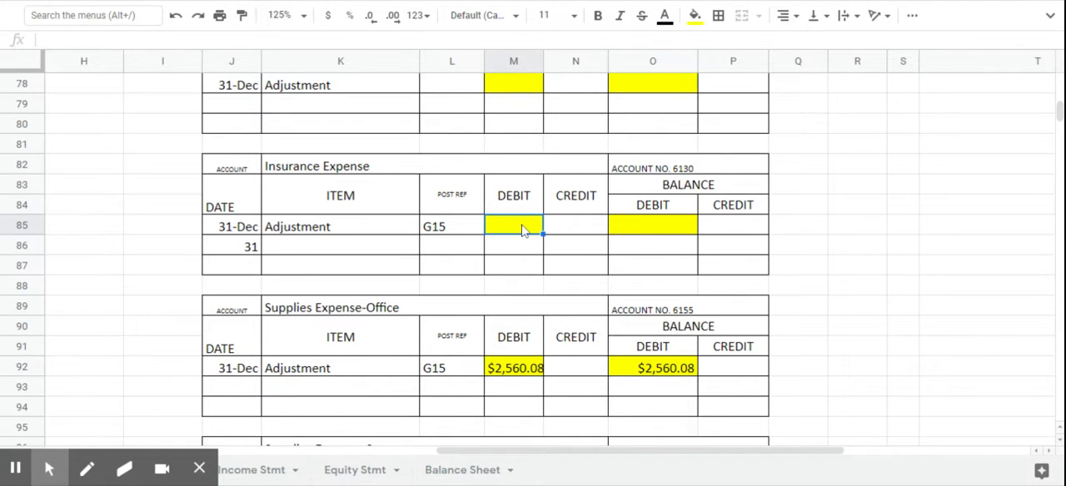
text(9600)
key(Return)
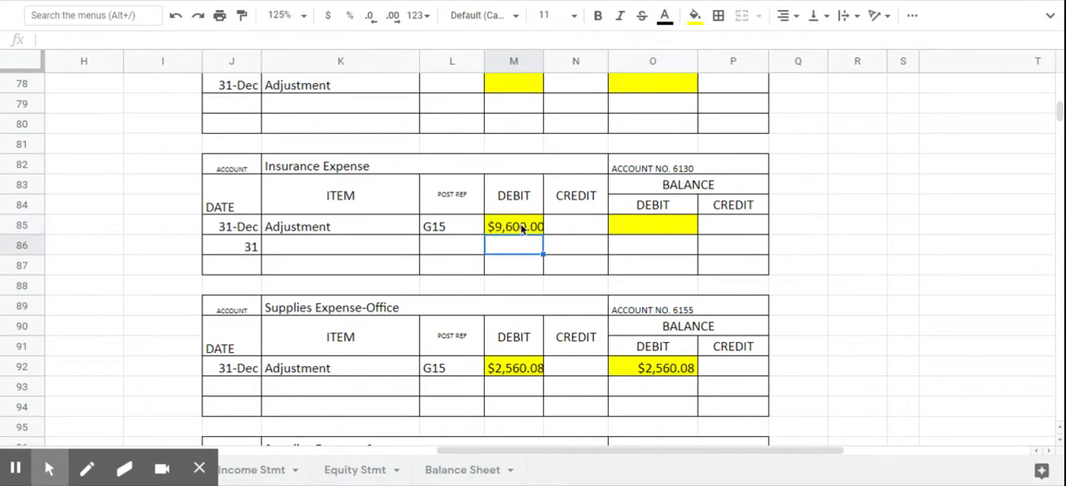
click(654, 227)
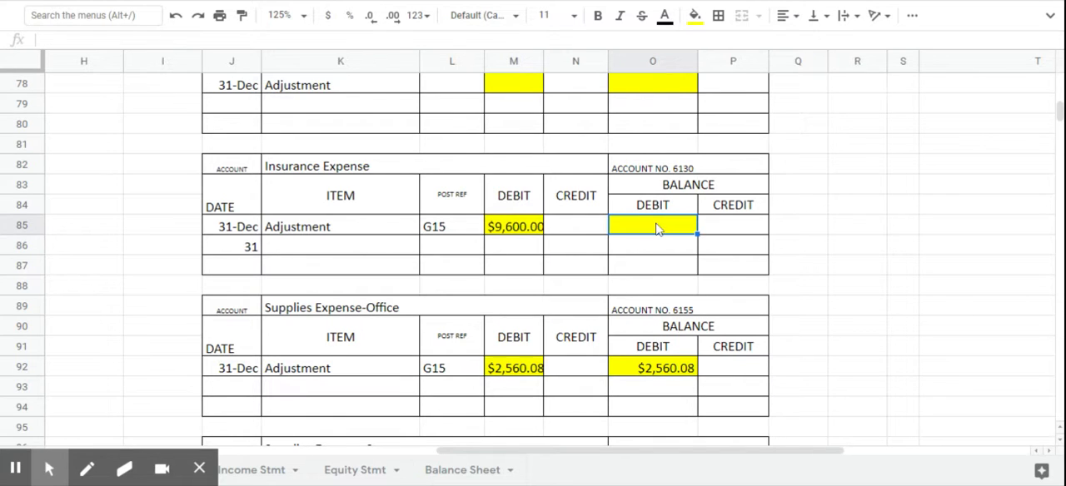
text(9600)
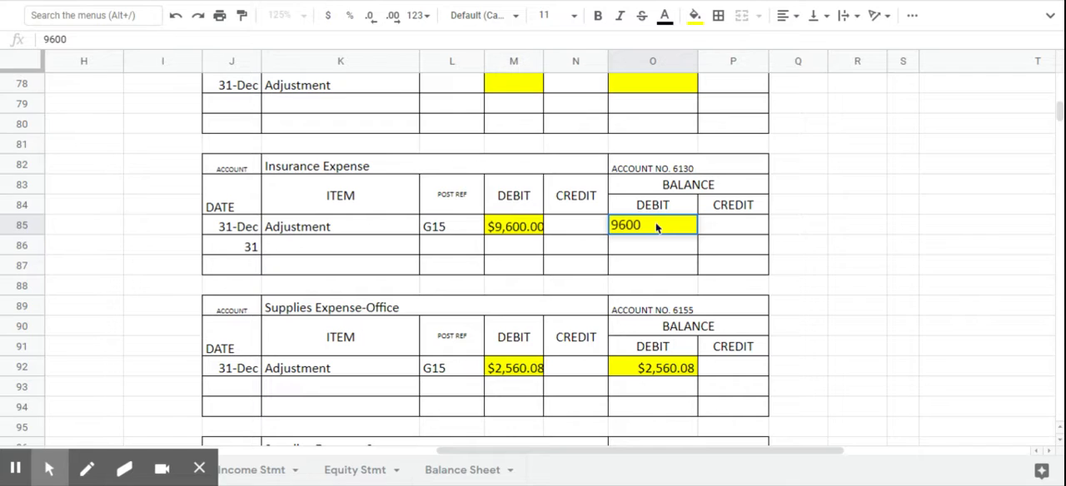
key(Return)
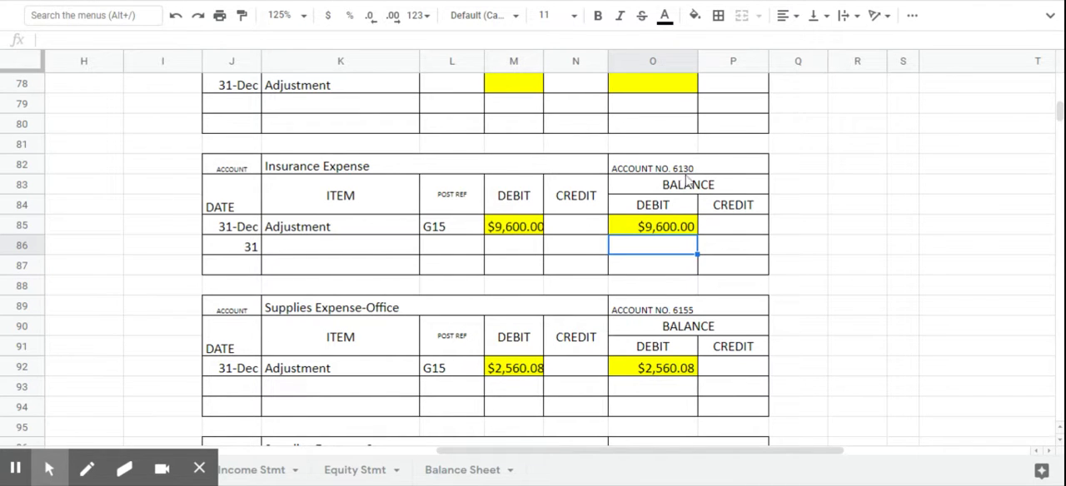
- Enter the posting reference 6130 for Insurance Expense in V10 of the general journal
scroll(698, 187, up, 5)
scroll(698, 188, up, 15)
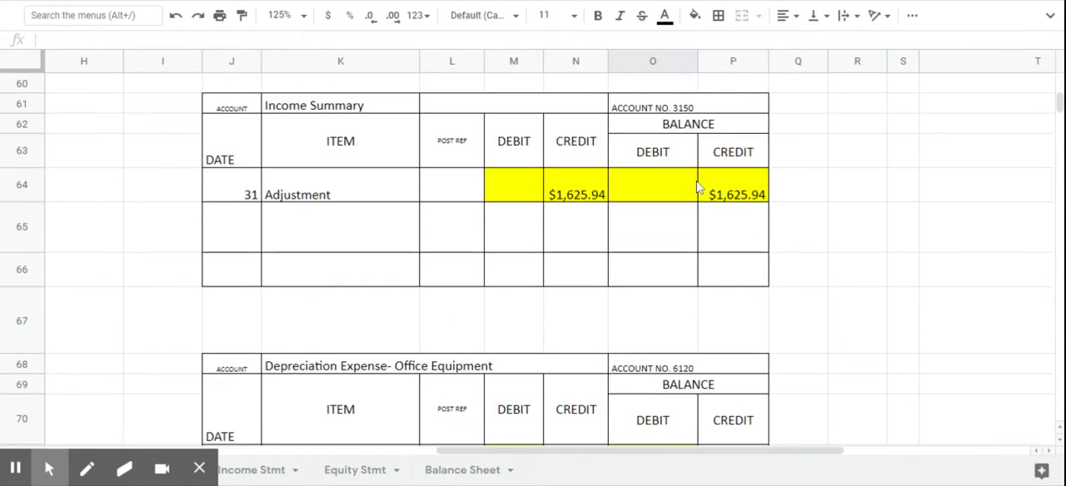
scroll(698, 187, up, 3)
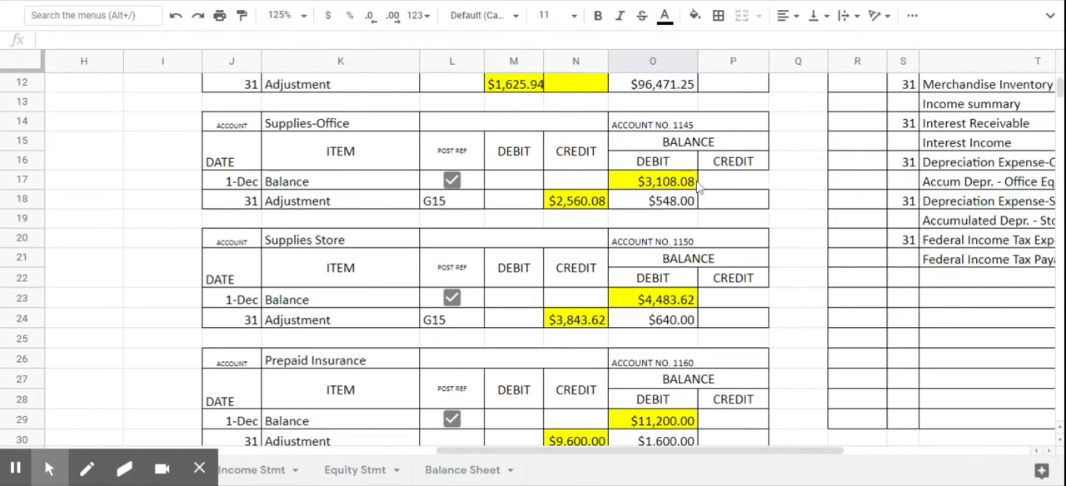
scroll(784, 454, right, 3)
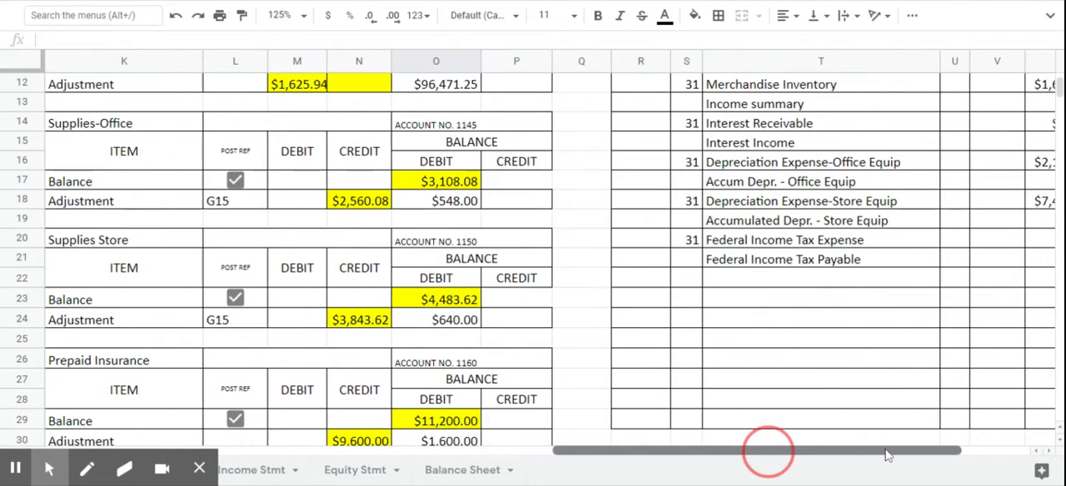
scroll(633, 269, up, 2)
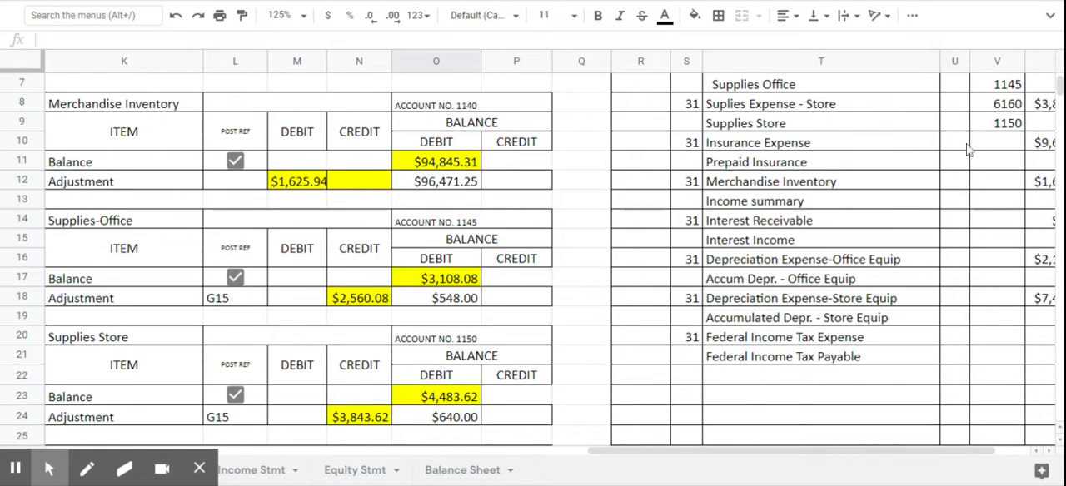
click(1000, 146)
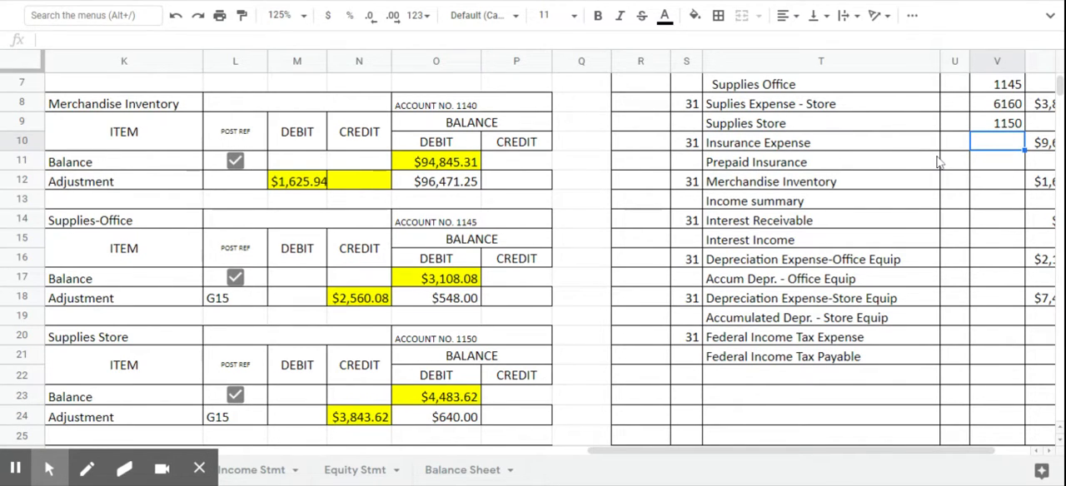
text(6130)
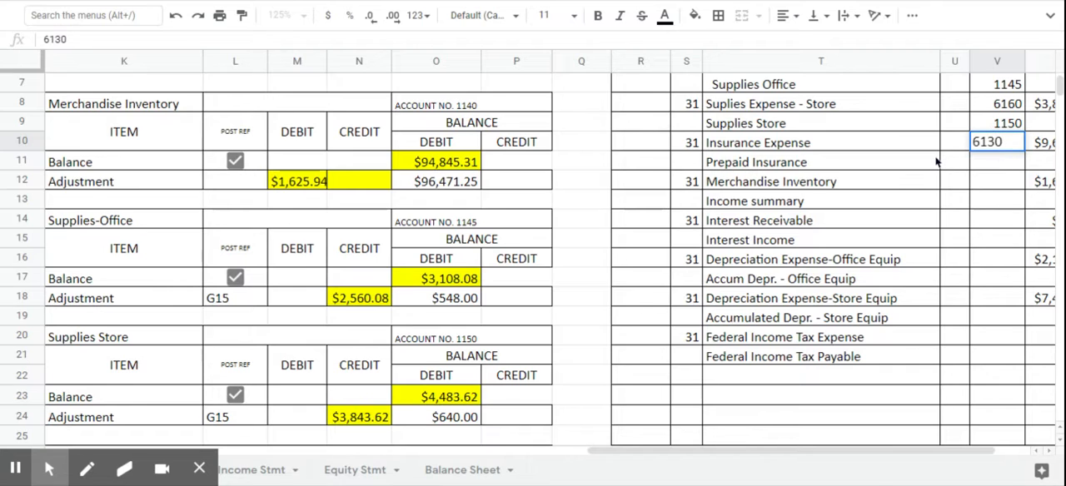
key(Return)
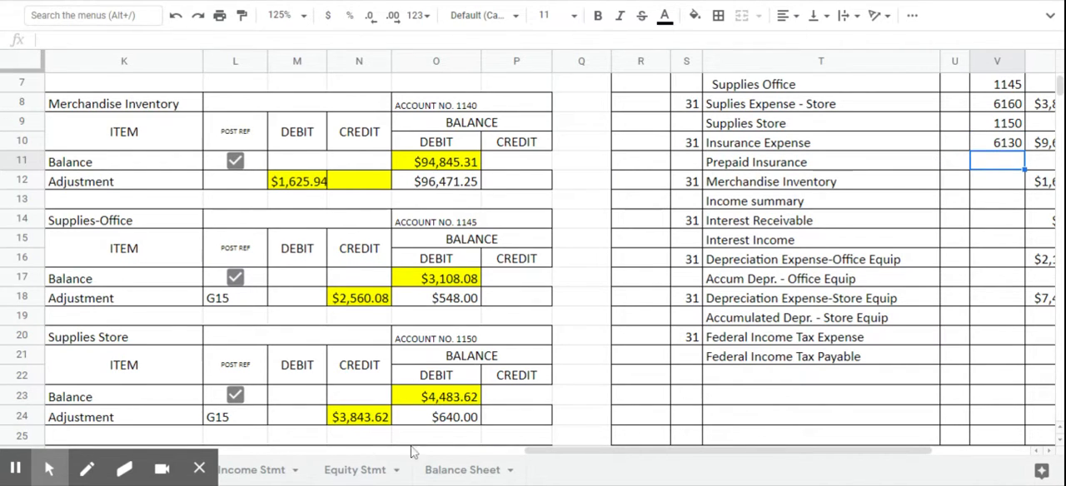
- Enter the posting reference G15 on the adjustment line (L30) of the Prepaid Insurance ledger
drag(604, 456, 556, 464)
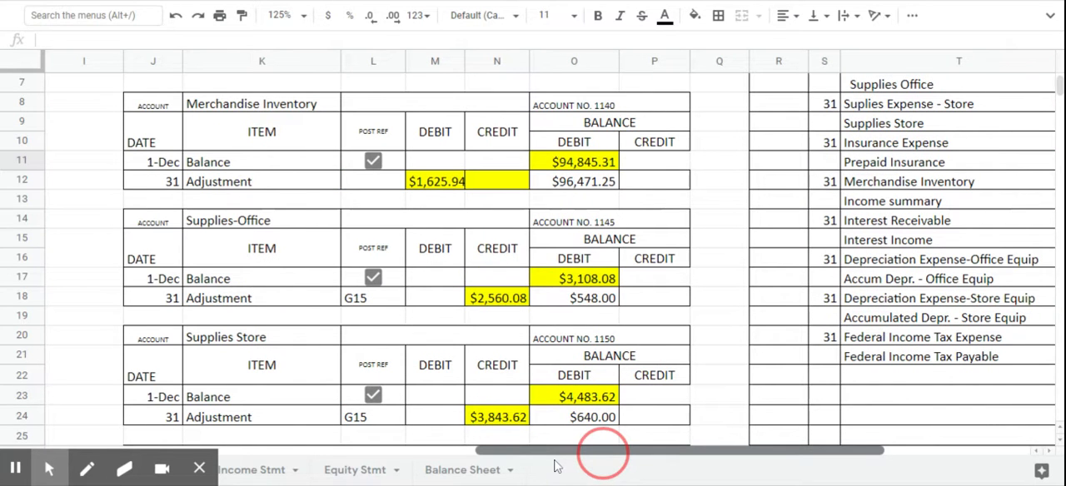
scroll(476, 354, down, 1)
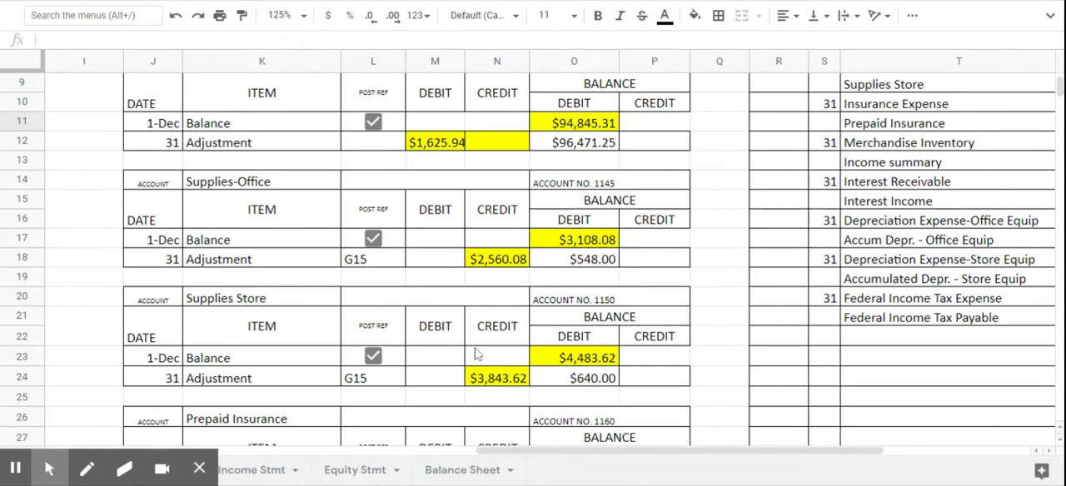
scroll(477, 354, down, 2)
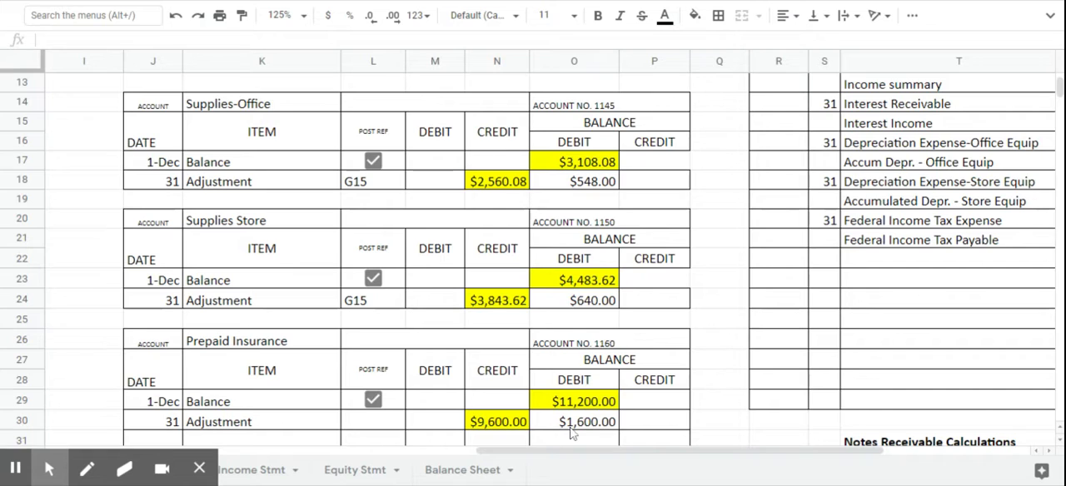
click(379, 424)
text(G1)
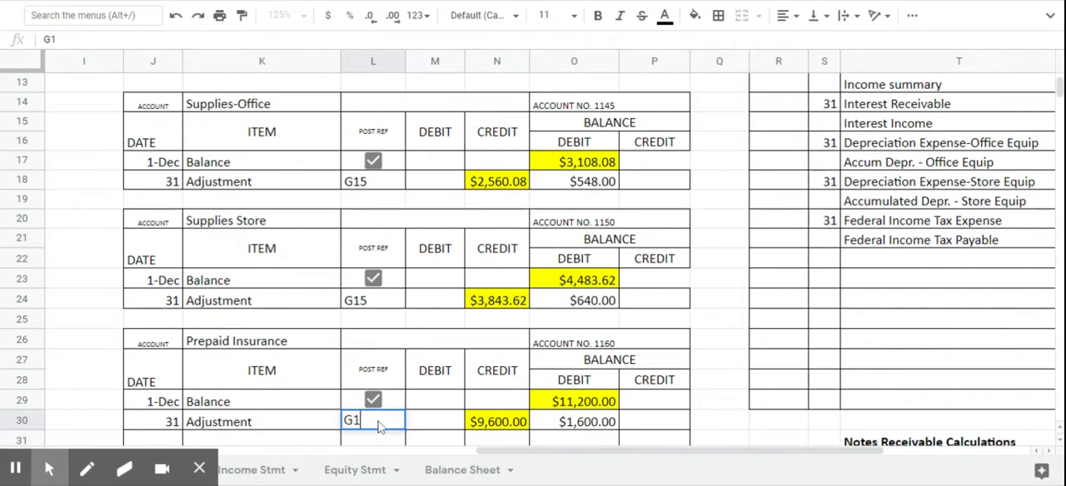
text(5)
key(Return)
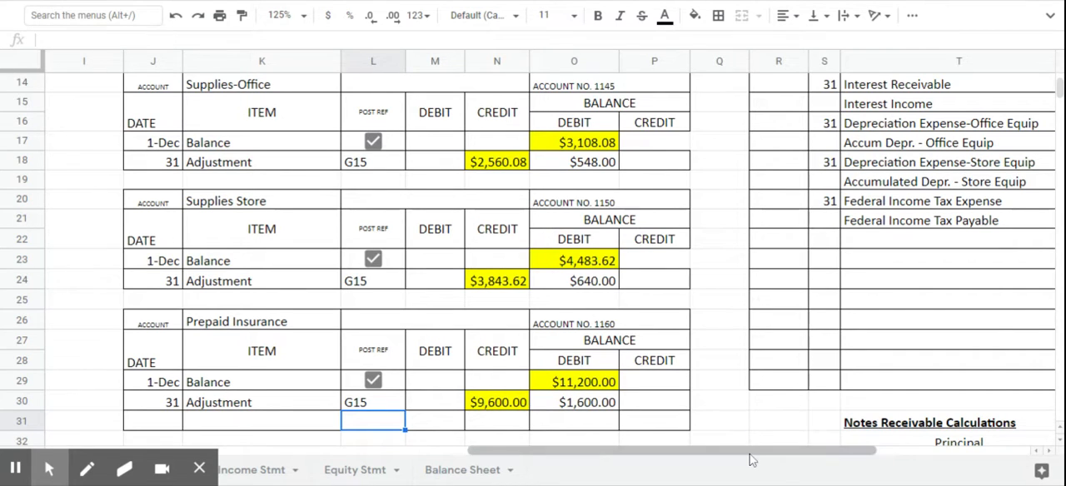
- Enter the posting reference 1160 for Prepaid Insurance in V11 of the general journal
drag(752, 461, 853, 454)
scroll(920, 191, up, 3)
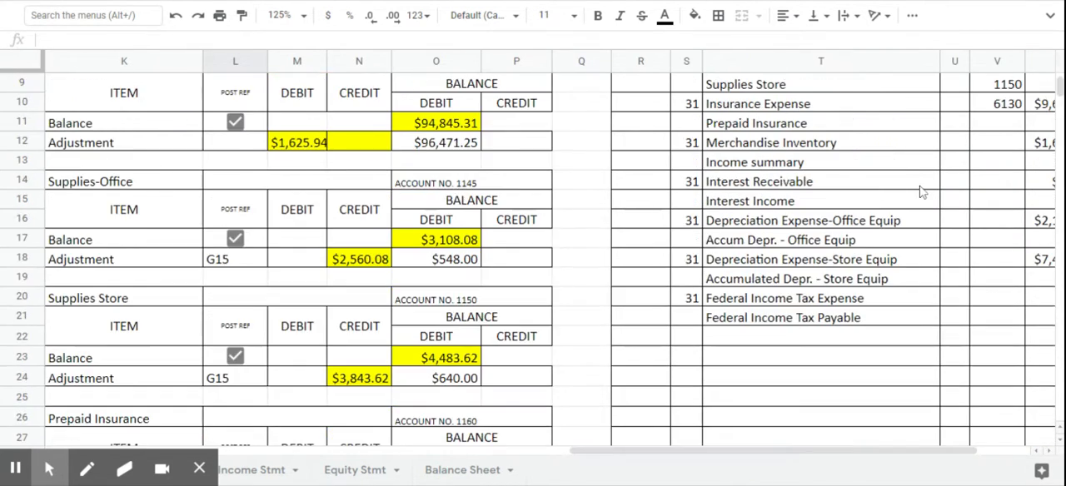
click(1015, 125)
text(1160)
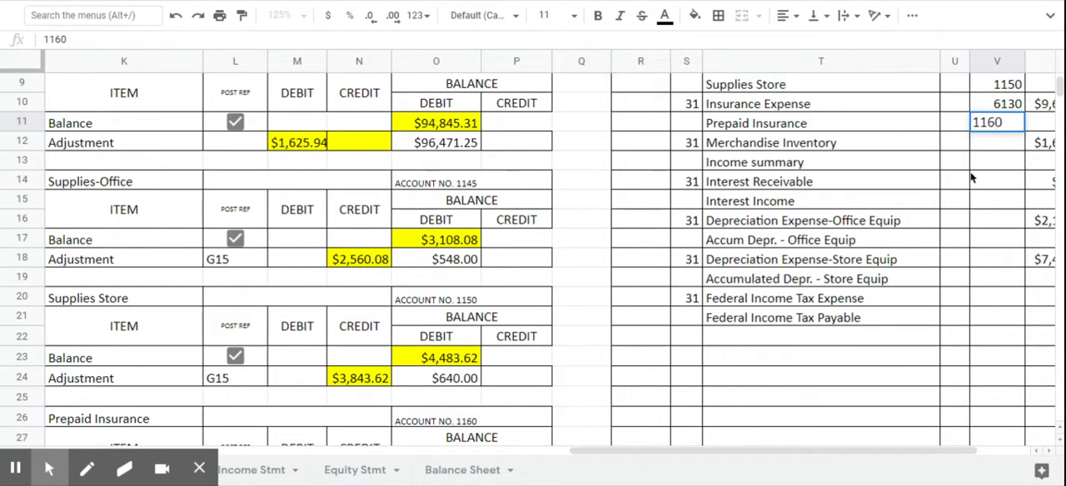
key(Return)
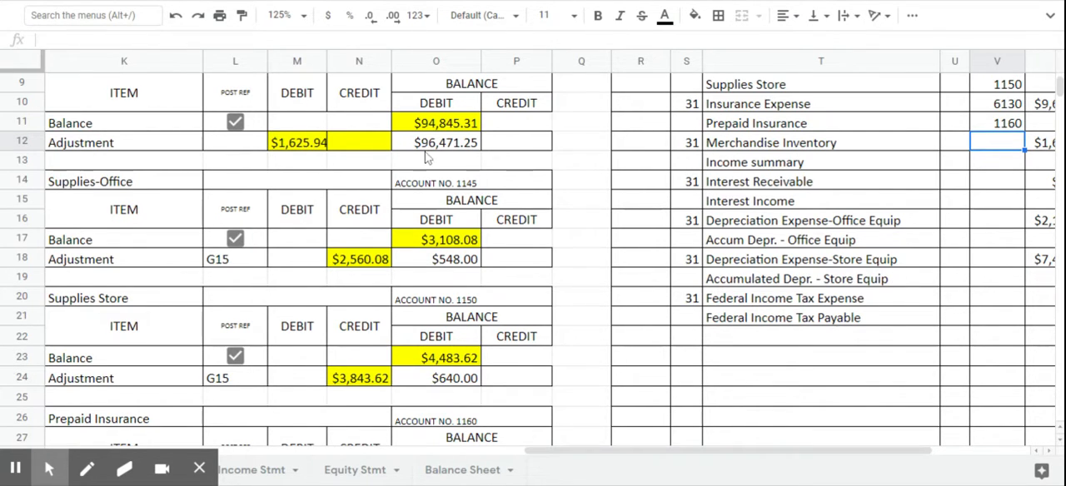
- Enter G15 on Merchandise Inventory's adjustment line (L12) and its posting reference 1140 in V12 of the general journal
click(235, 143)
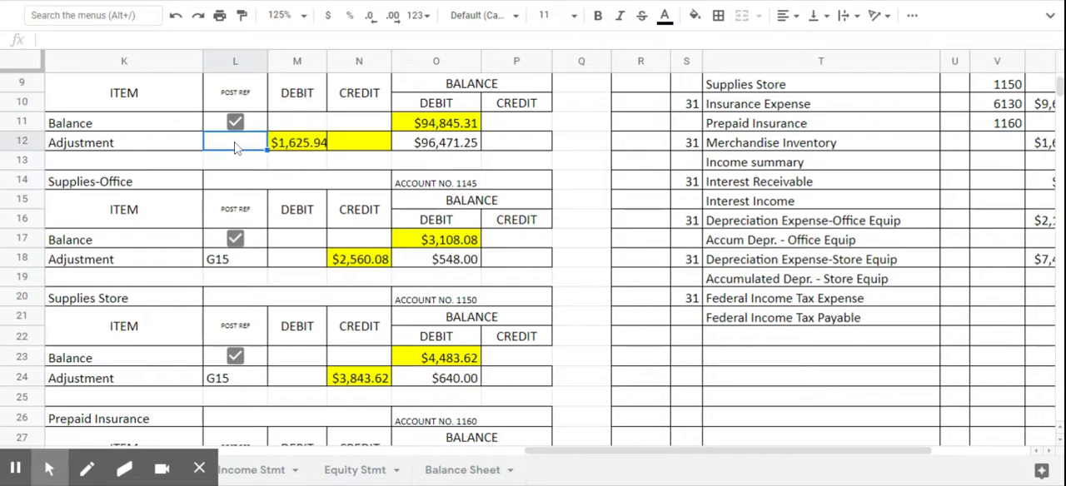
text(G15)
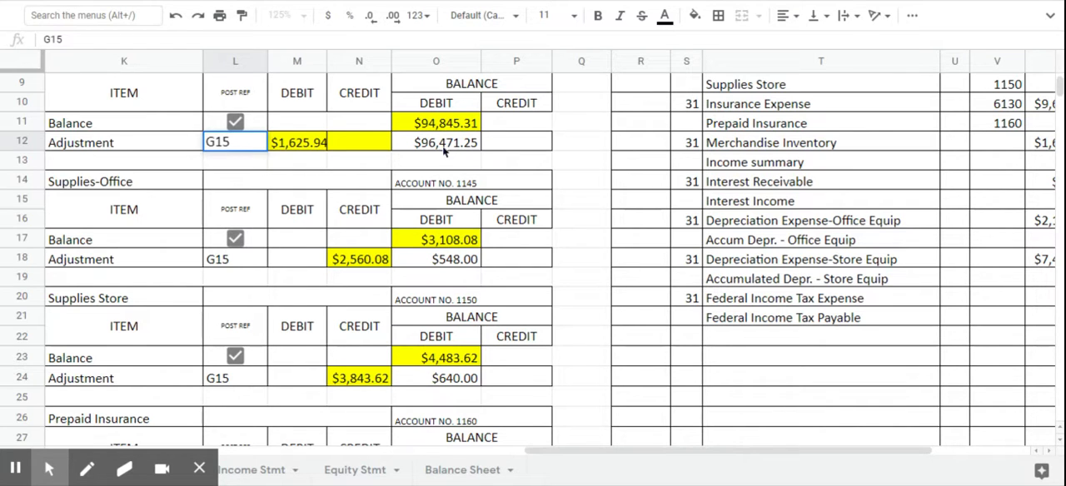
scroll(443, 145, up, 1)
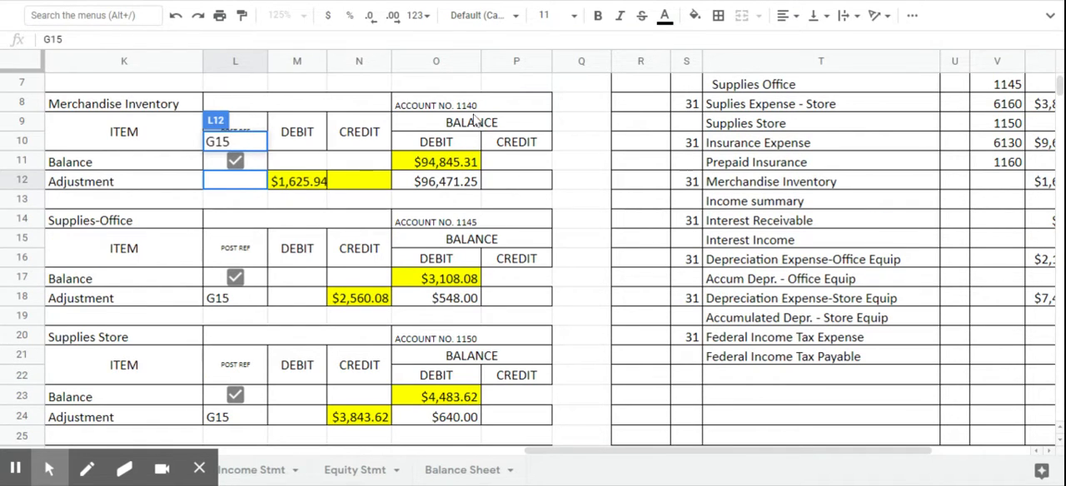
click(1018, 182)
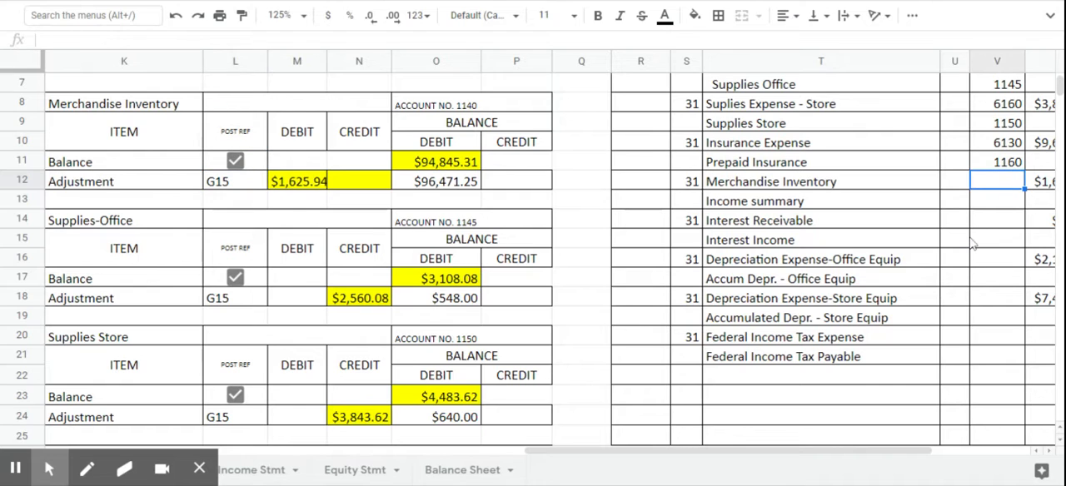
text(1140)
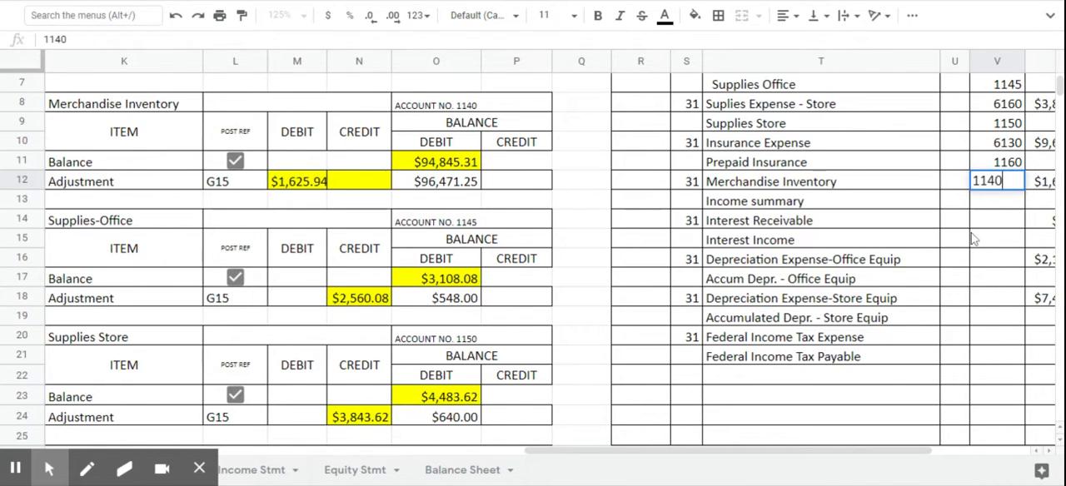
key(Return)
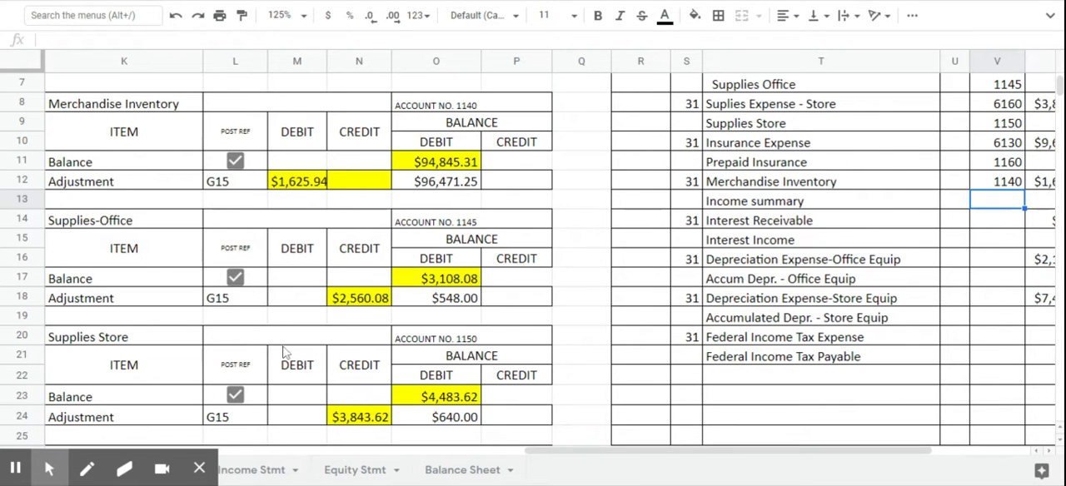
- Enter the posting reference G15 on the adjustment line (L64) of the Income Summary ledger
scroll(302, 353, down, 3)
scroll(300, 350, up, 2)
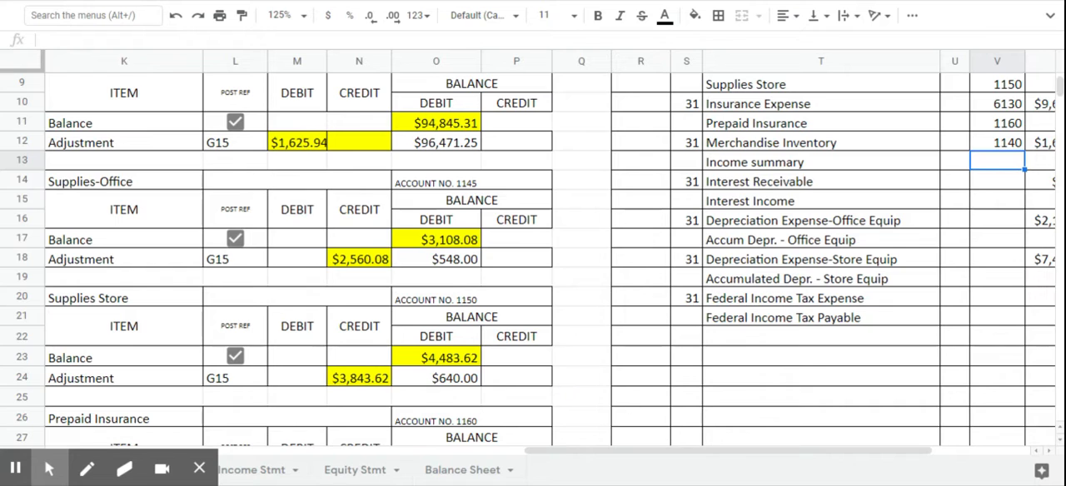
drag(741, 450, 824, 446)
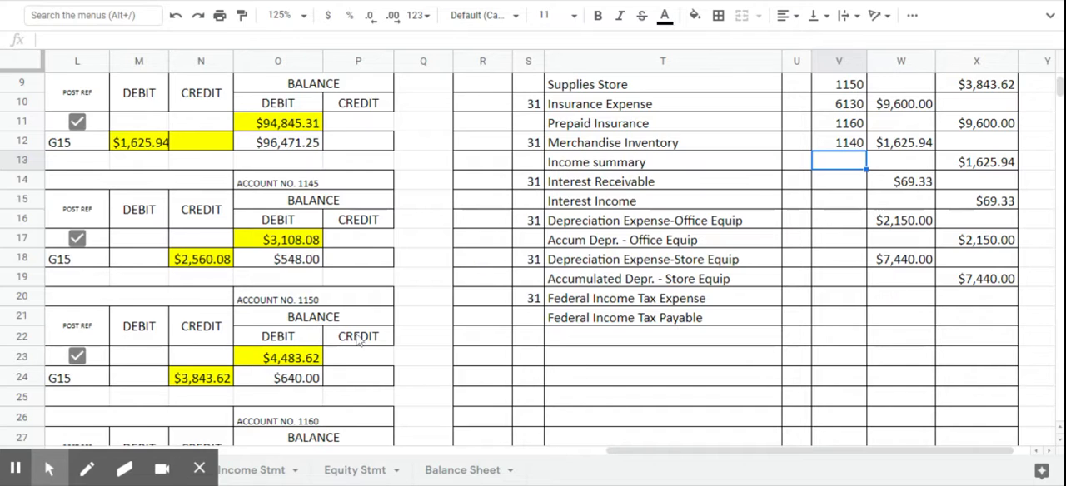
scroll(337, 335, down, 5)
scroll(321, 330, down, 2)
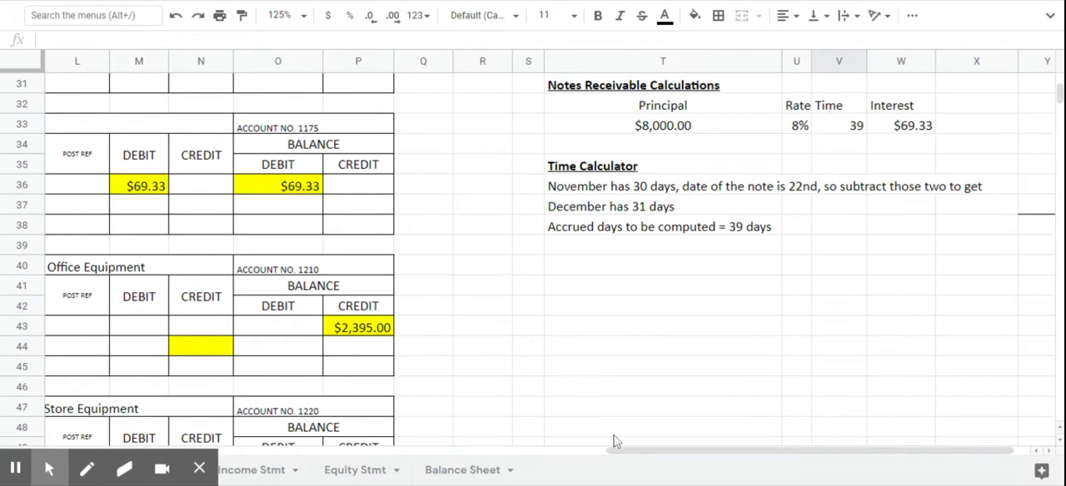
drag(631, 450, 472, 444)
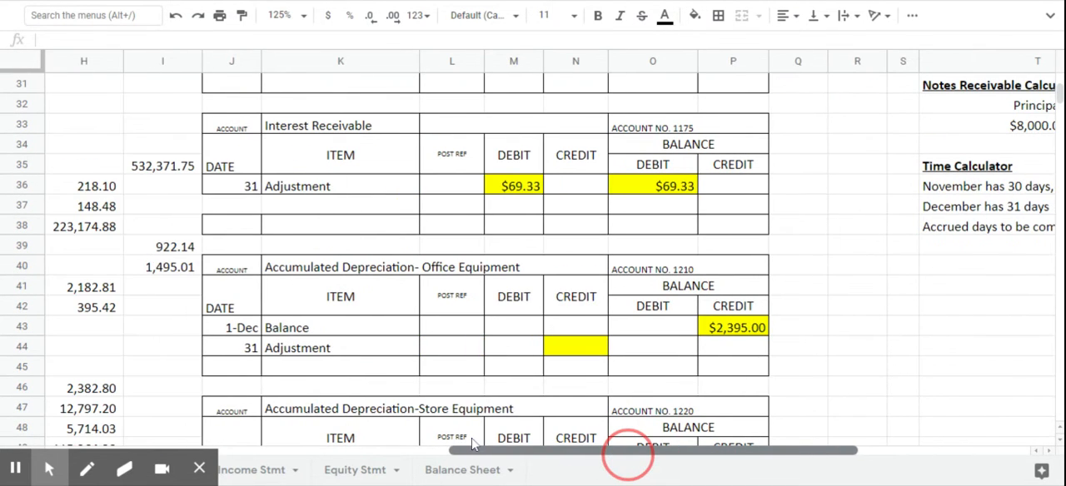
scroll(433, 233, up, 2)
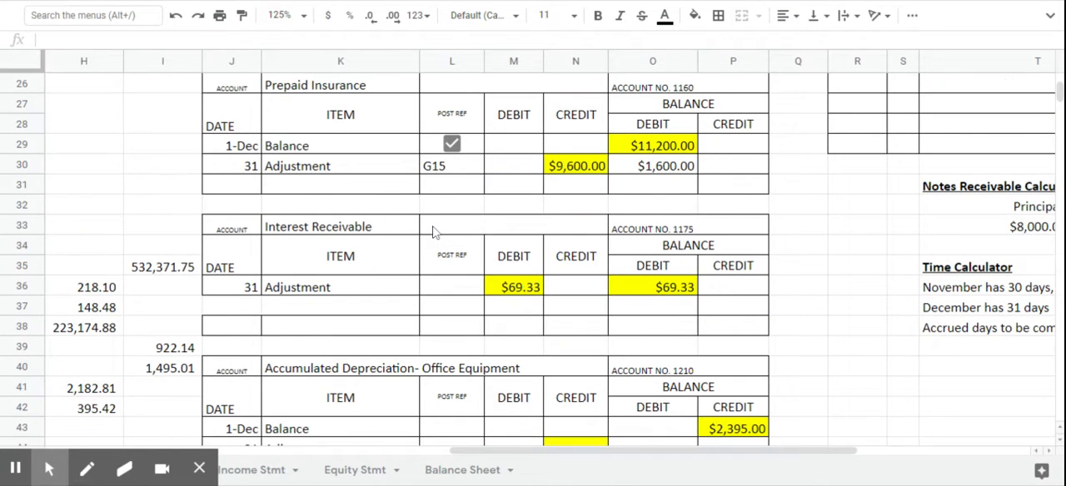
scroll(433, 233, up, 2)
scroll(433, 233, down, 5)
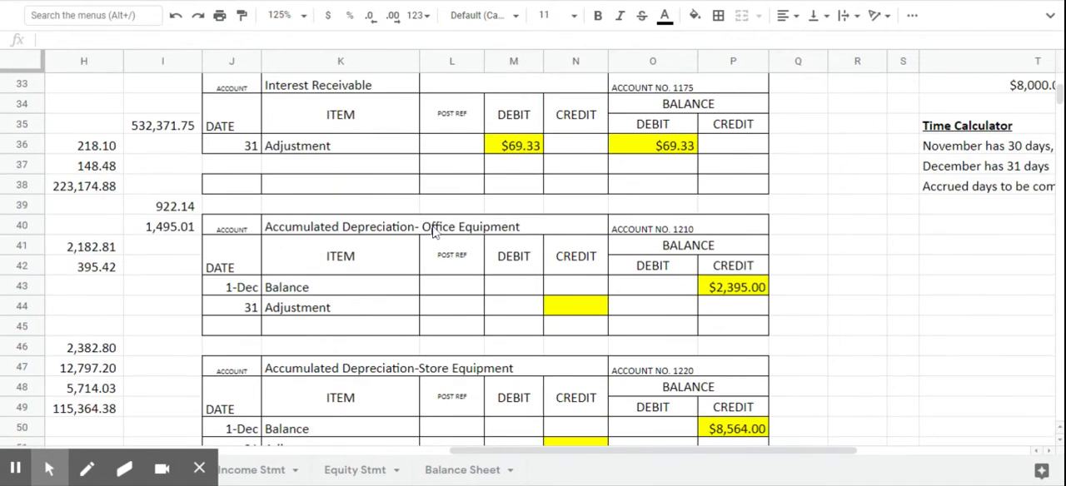
scroll(433, 233, down, 6)
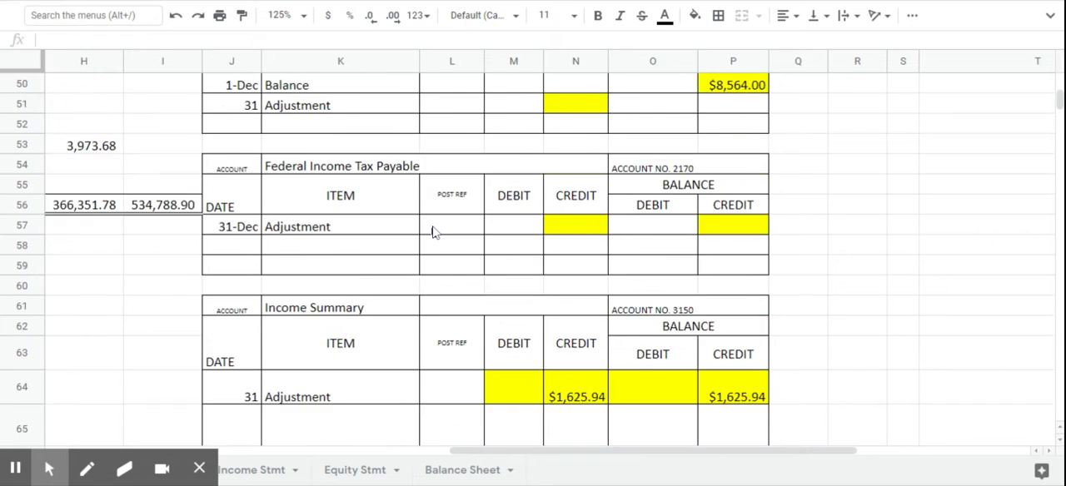
scroll(433, 233, down, 3)
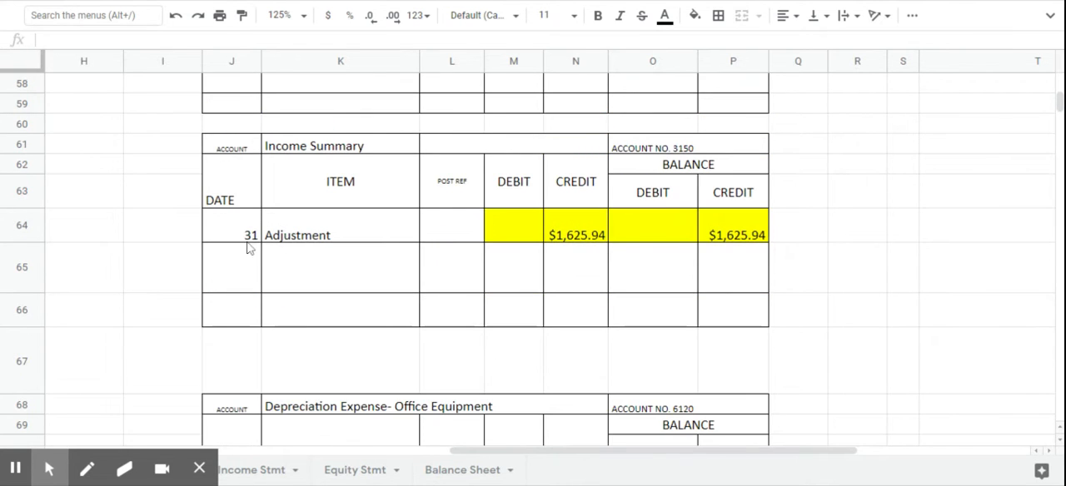
click(440, 237)
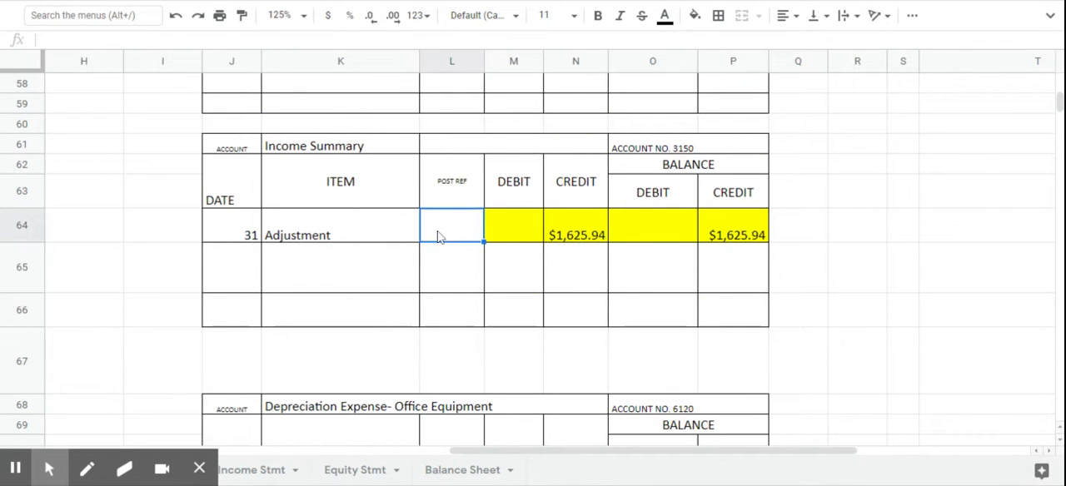
text(G15)
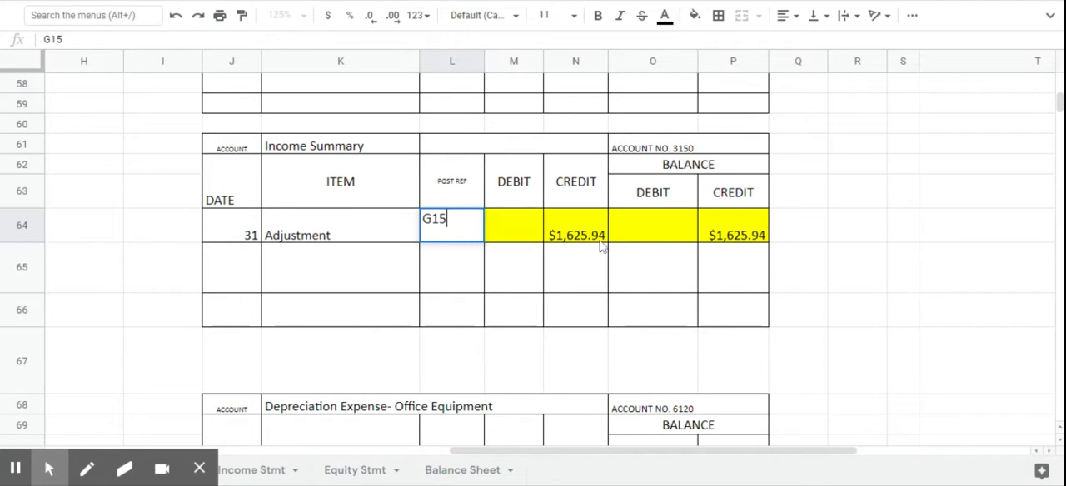
key(Tab)
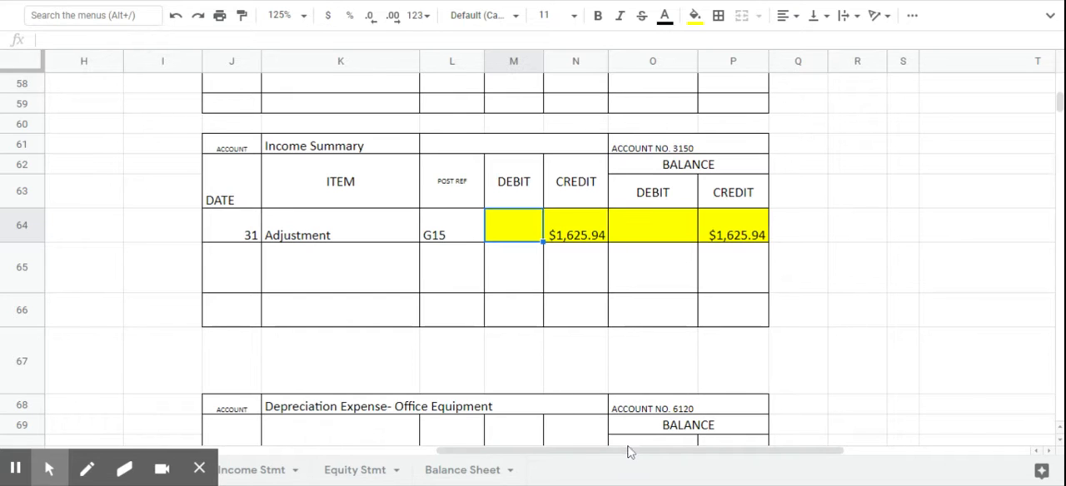
- Enter the posting reference 3150 for Income Summary in V13 of the general journal
drag(631, 457, 804, 429)
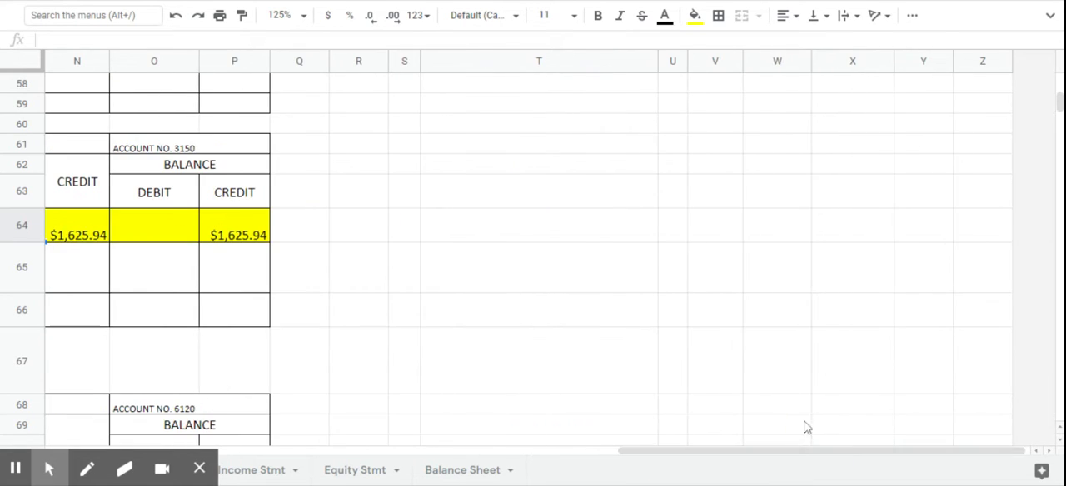
scroll(785, 387, up, 3)
scroll(785, 387, up, 12)
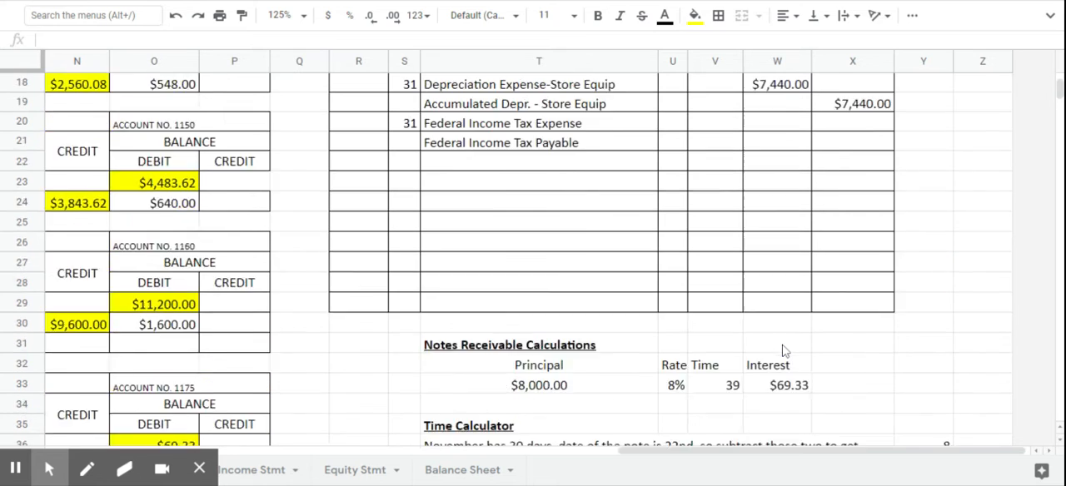
scroll(783, 350, up, 2)
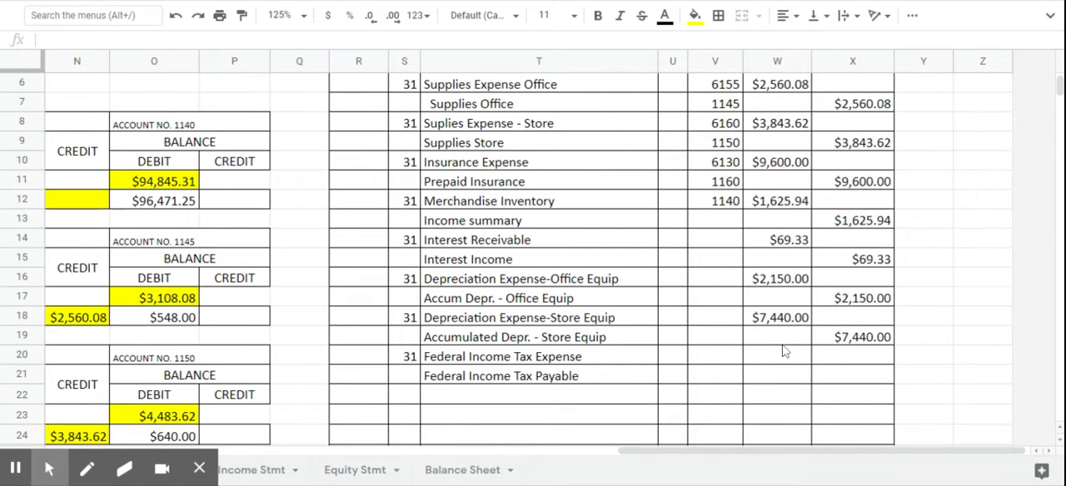
click(717, 224)
text(3150)
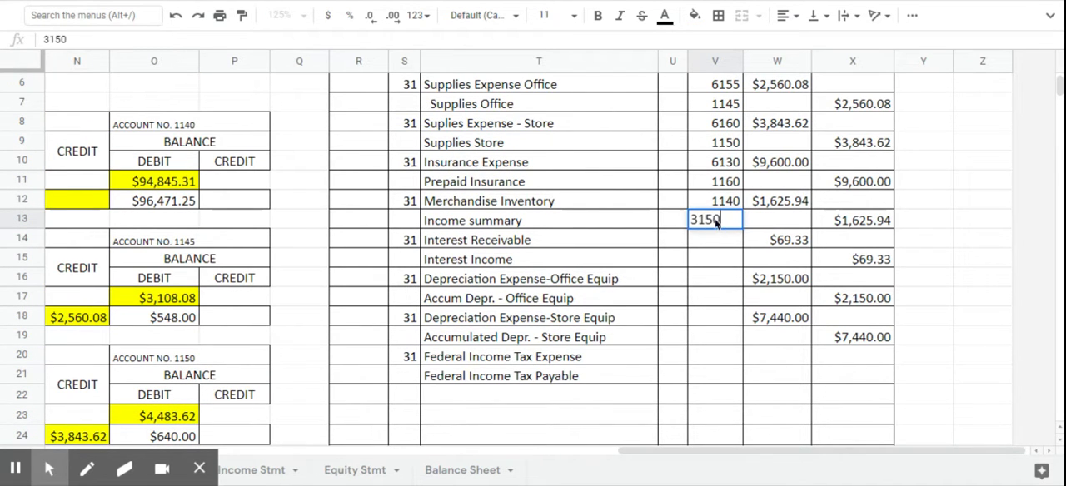
key(Return)
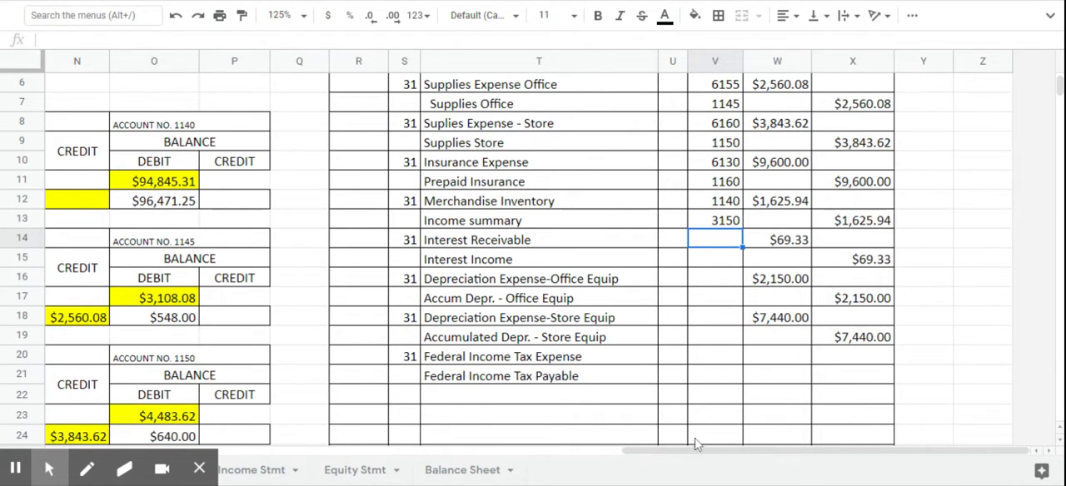
- Enter the posting reference G15 on the adjustment line (L36) of the Interest Receivable ledger
drag(696, 458, 550, 469)
scroll(488, 350, up, 3)
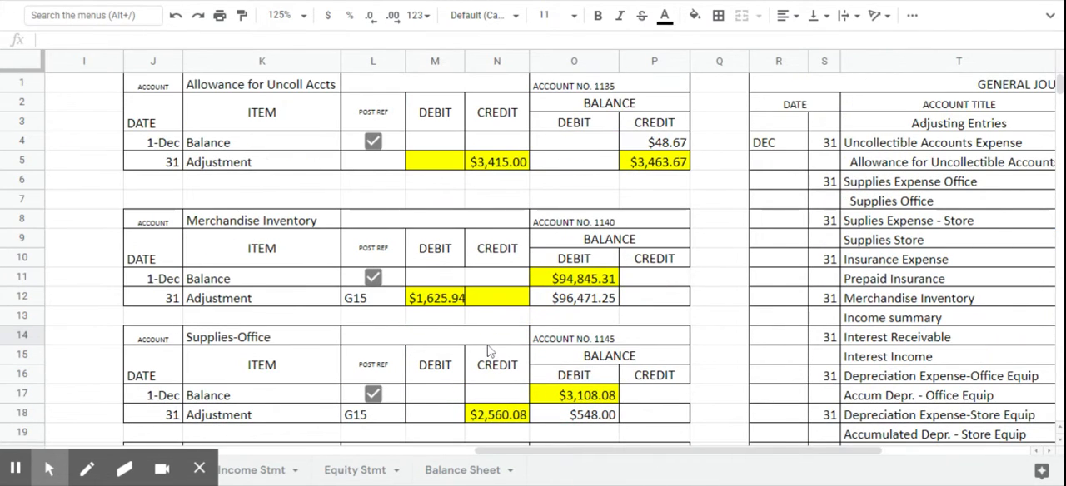
scroll(485, 241, down, 5)
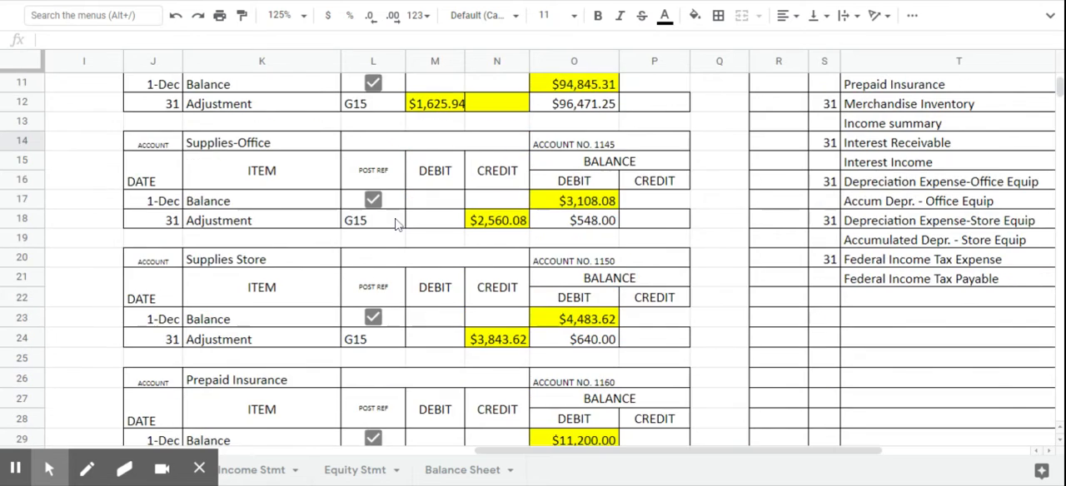
scroll(397, 224, down, 4)
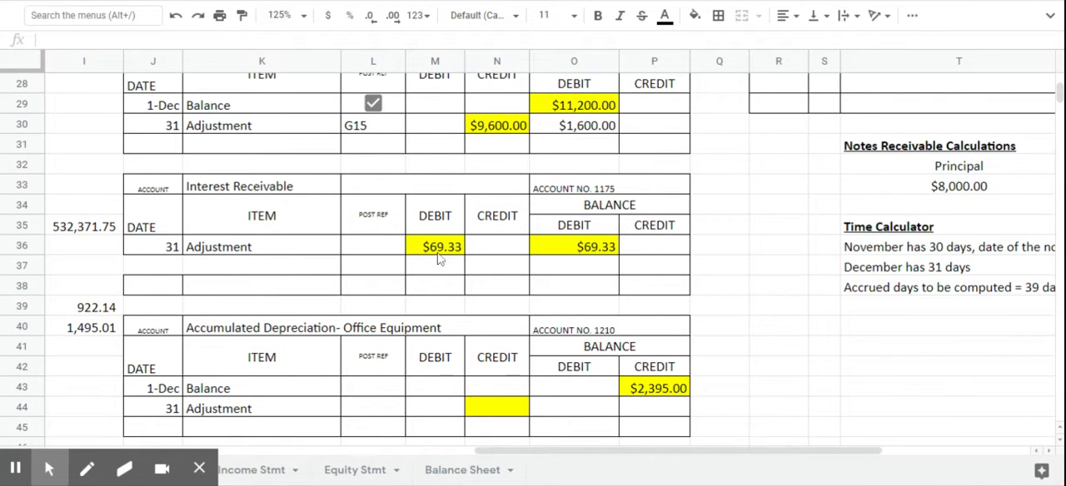
click(379, 255)
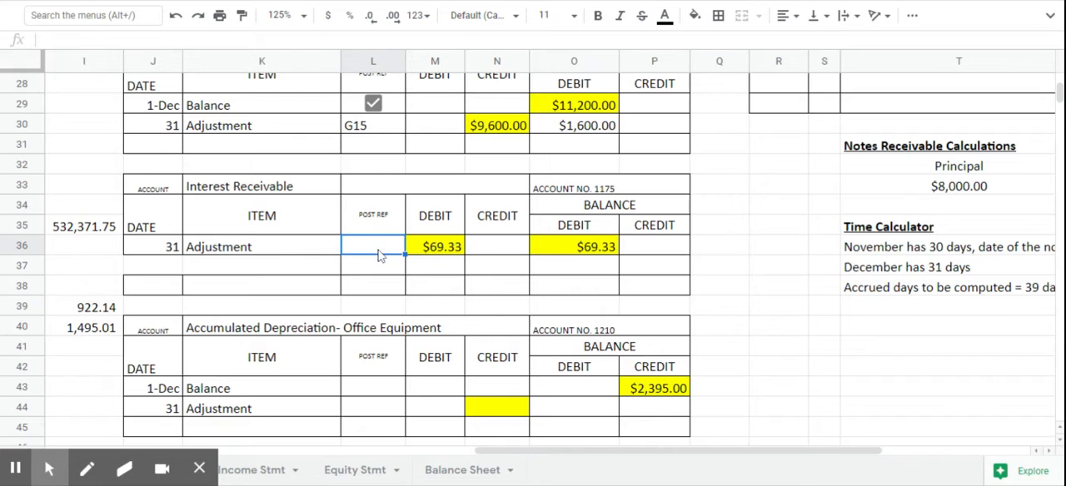
text(G15)
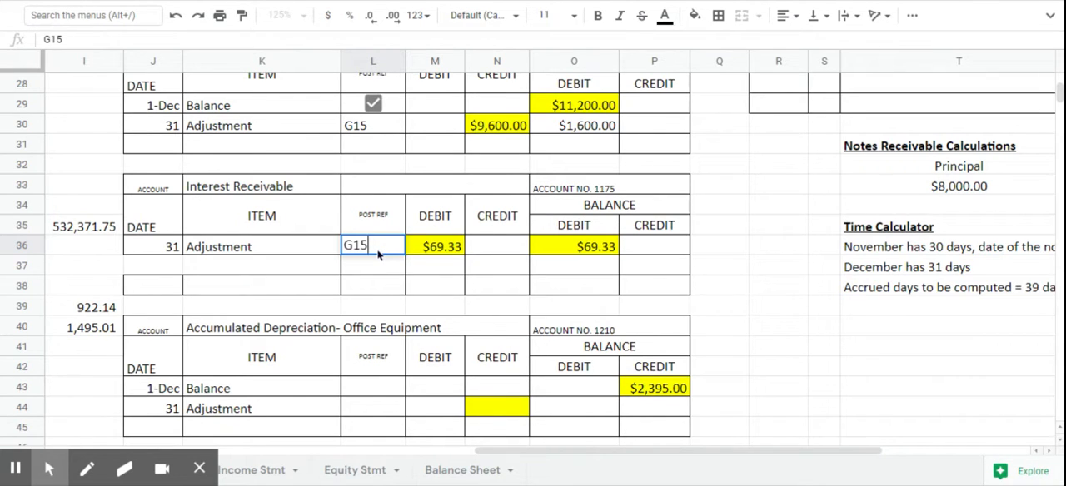
key(Return)
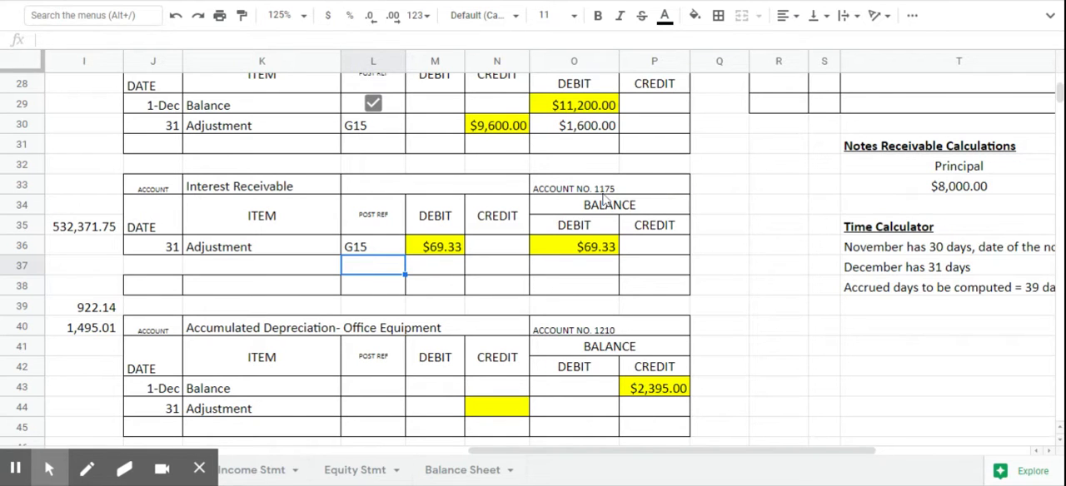
- Enter the posting reference 1175 for Interest Receivable in V14 of the general journal
scroll(948, 393, up, 6)
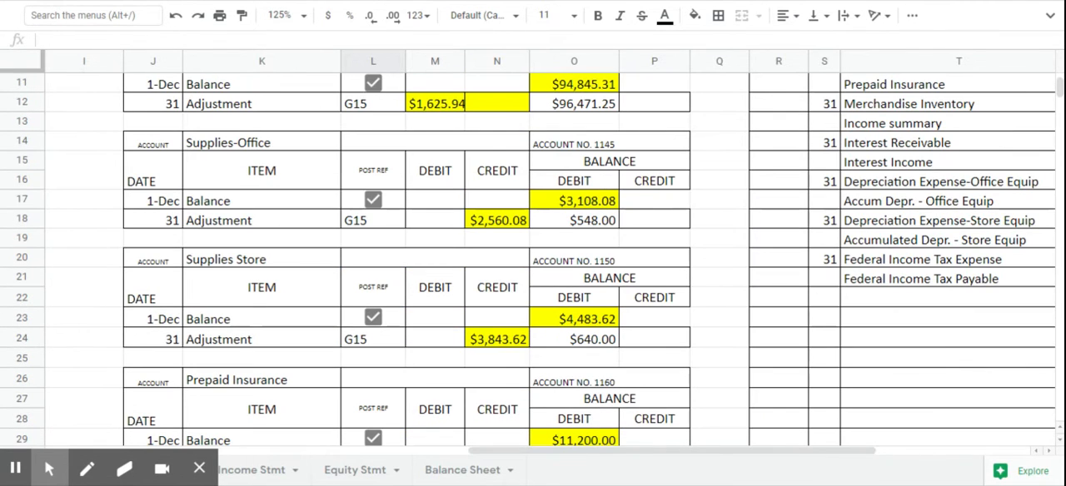
drag(709, 451, 830, 450)
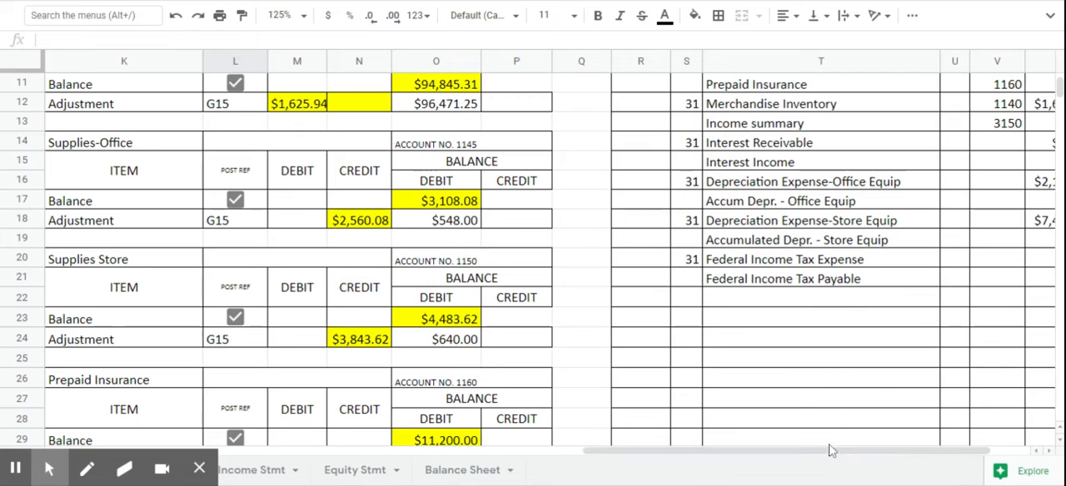
click(1004, 147)
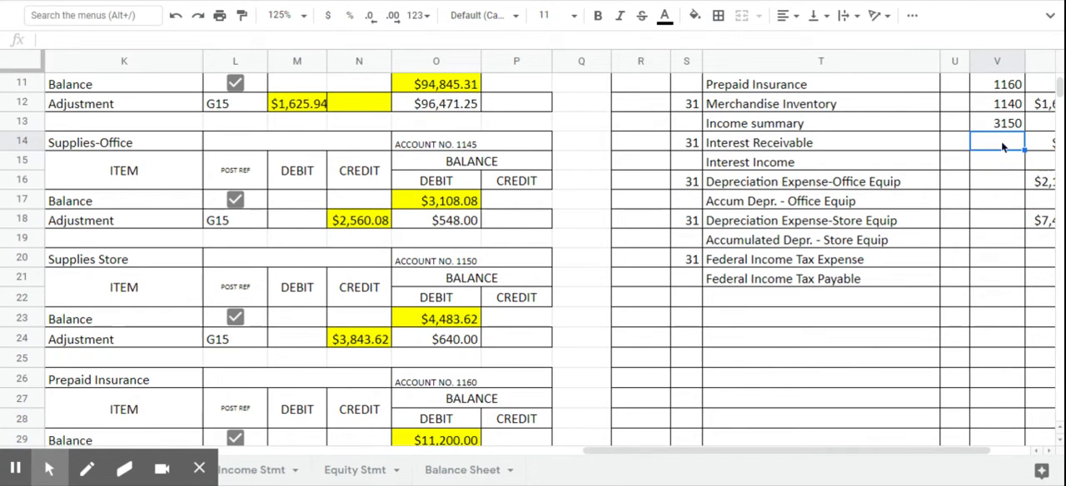
text(1175)
key(Return)
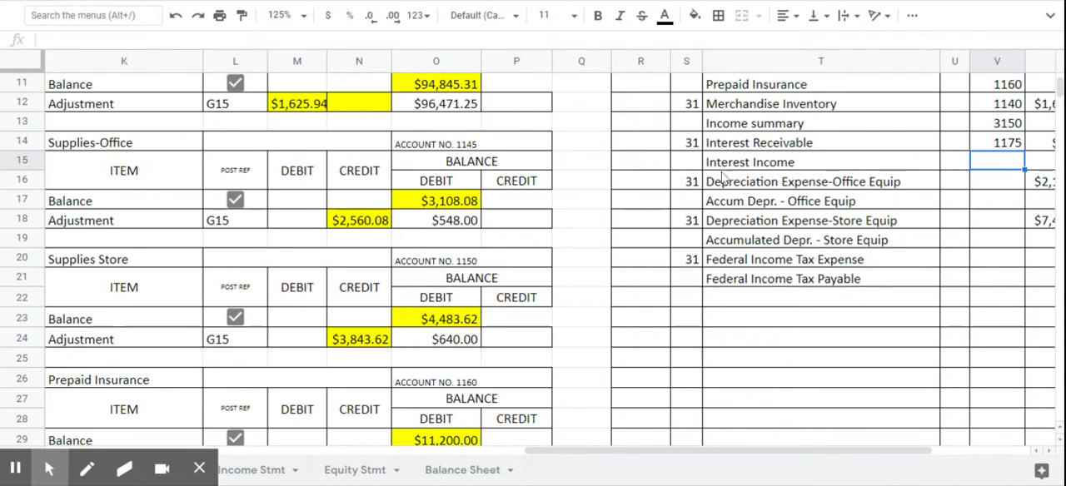
- Enter the posting reference G15 on the adjustment line (L121) of the Interest Income ledger
scroll(331, 175, down, 5)
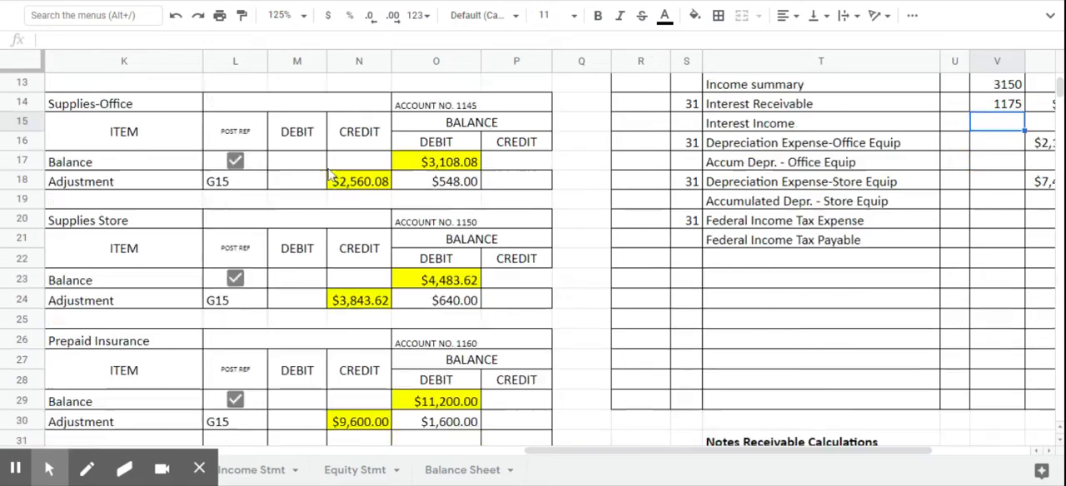
scroll(329, 174, down, 13)
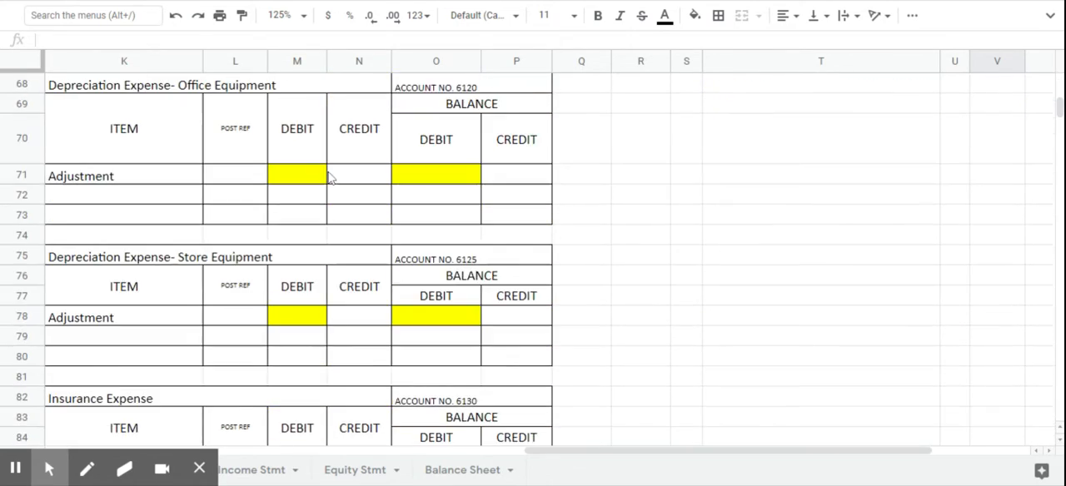
scroll(331, 178, down, 9)
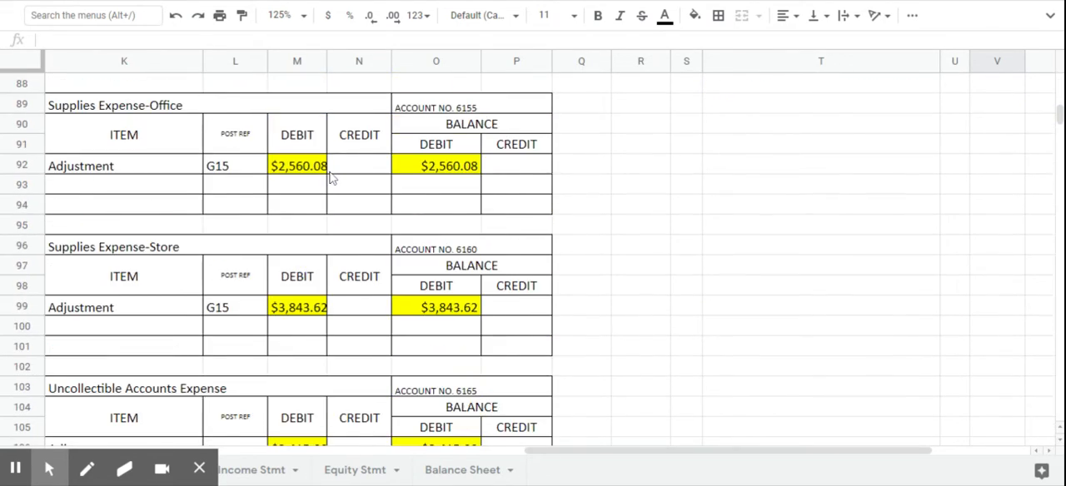
scroll(330, 174, down, 5)
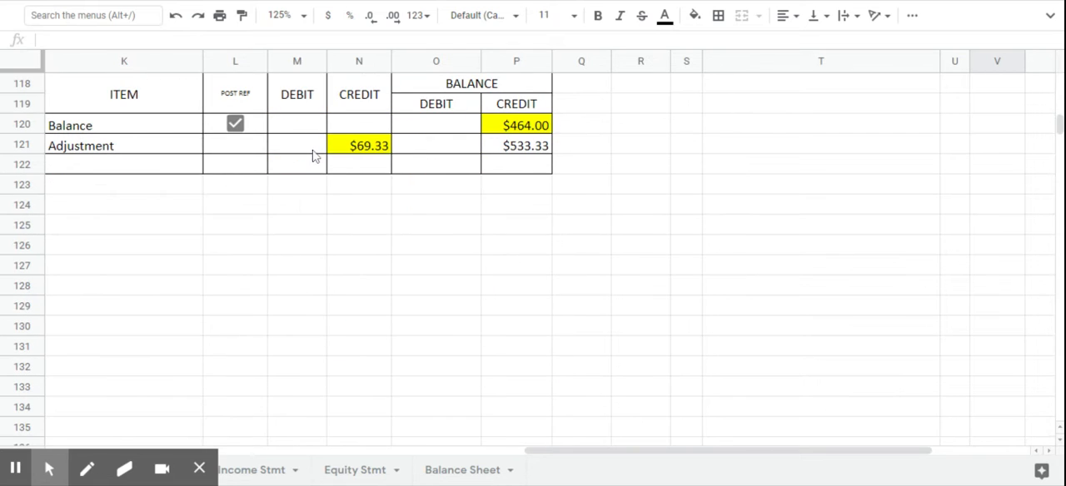
click(298, 152)
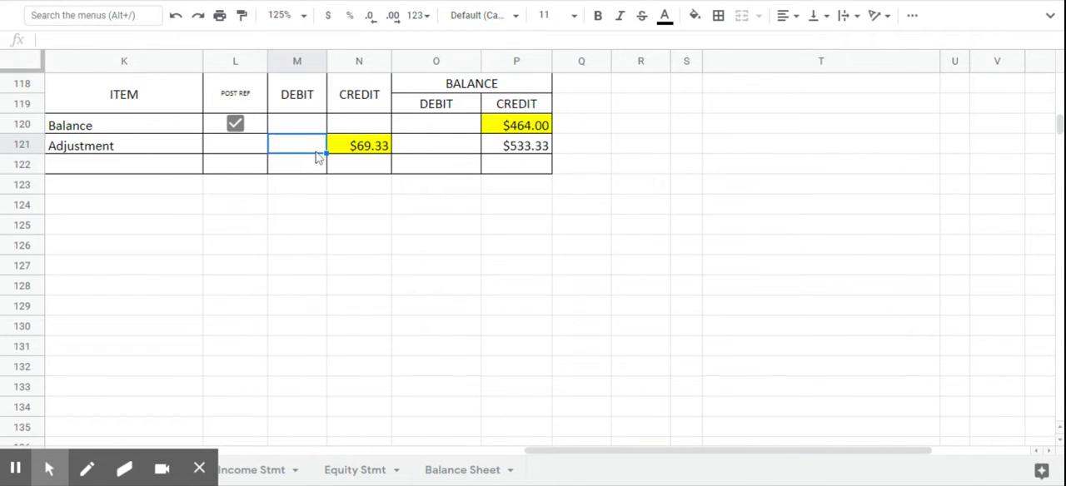
click(221, 148)
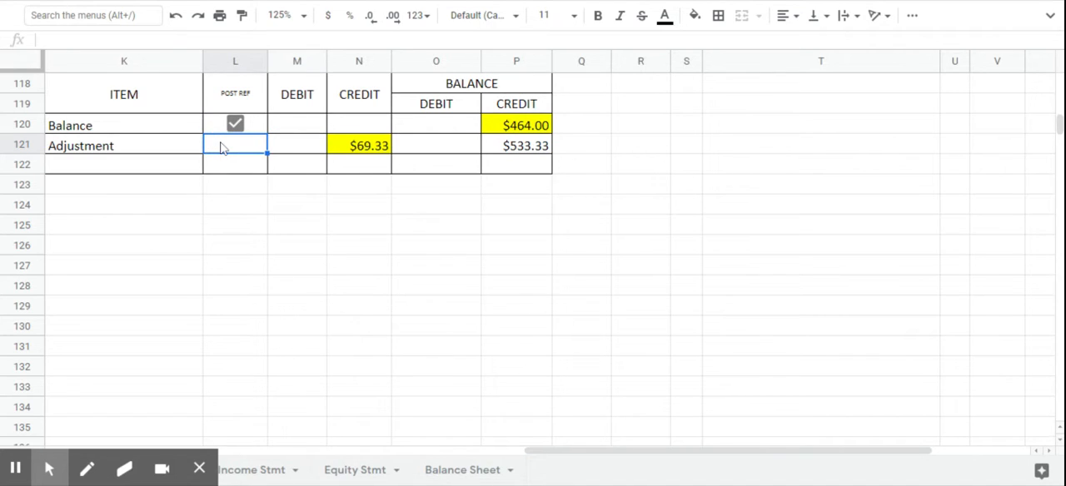
text(G15)
key(Return)
- Enter the posting reference 7110 for Interest Income in V15 of the general journal
scroll(422, 143, up, 1)
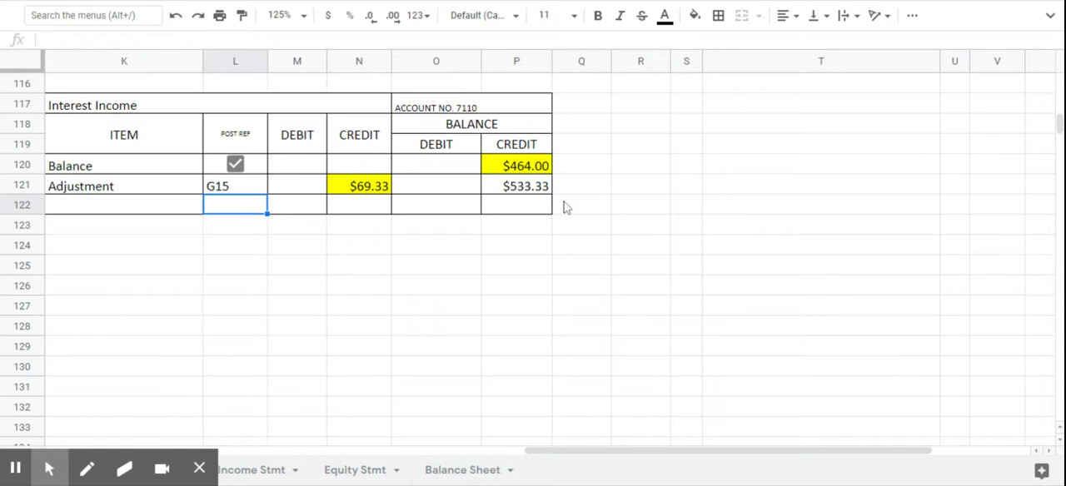
scroll(749, 265, up, 8)
scroll(750, 265, up, 8)
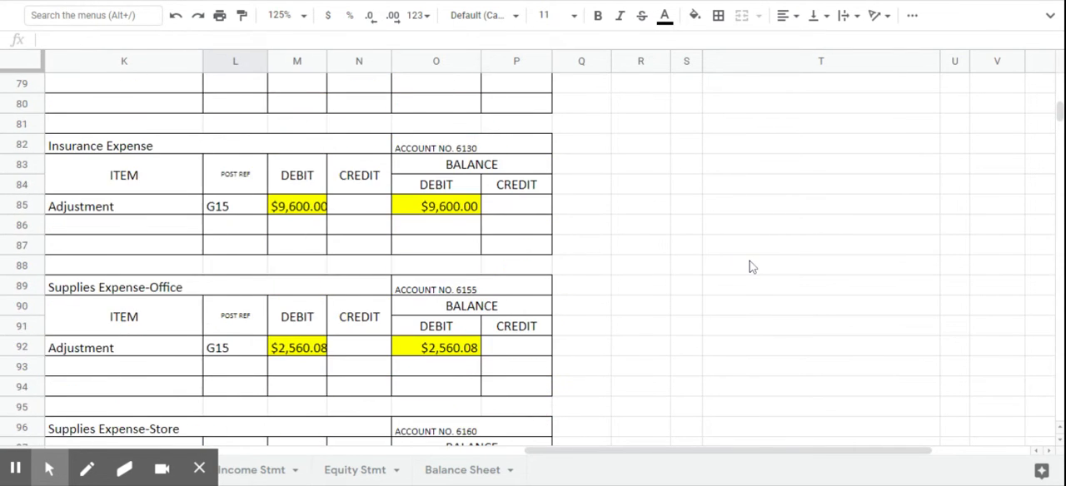
click(744, 455)
drag(744, 455, 825, 440)
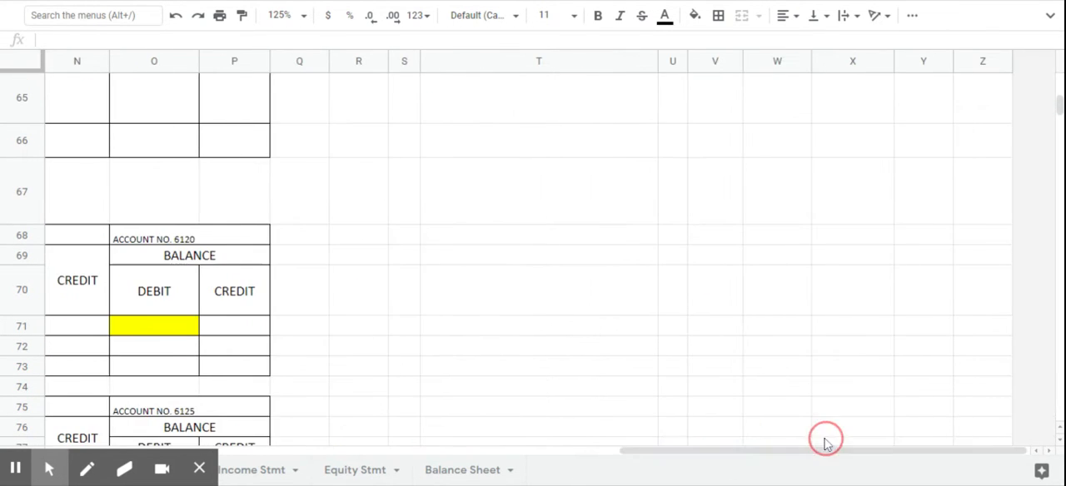
scroll(681, 269, up, 11)
scroll(629, 147, up, 7)
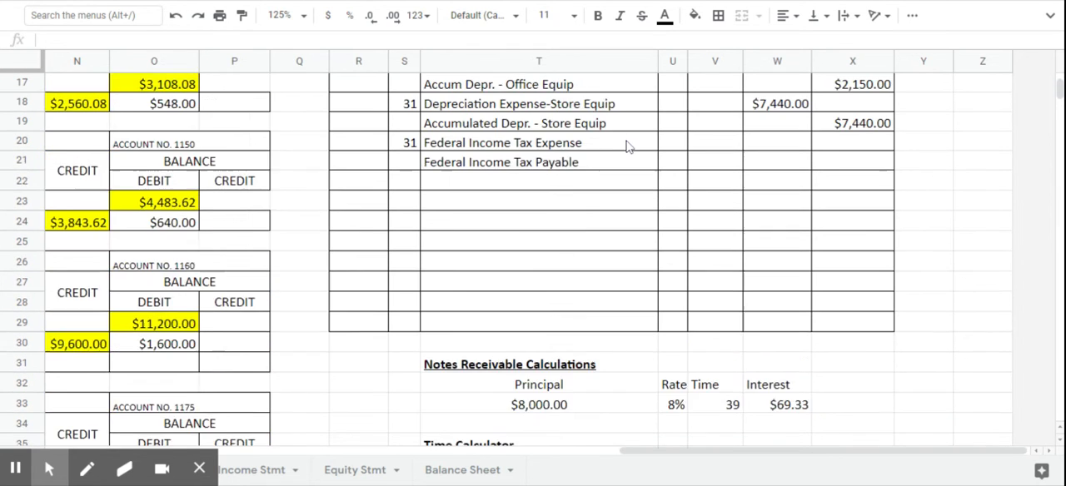
click(718, 184)
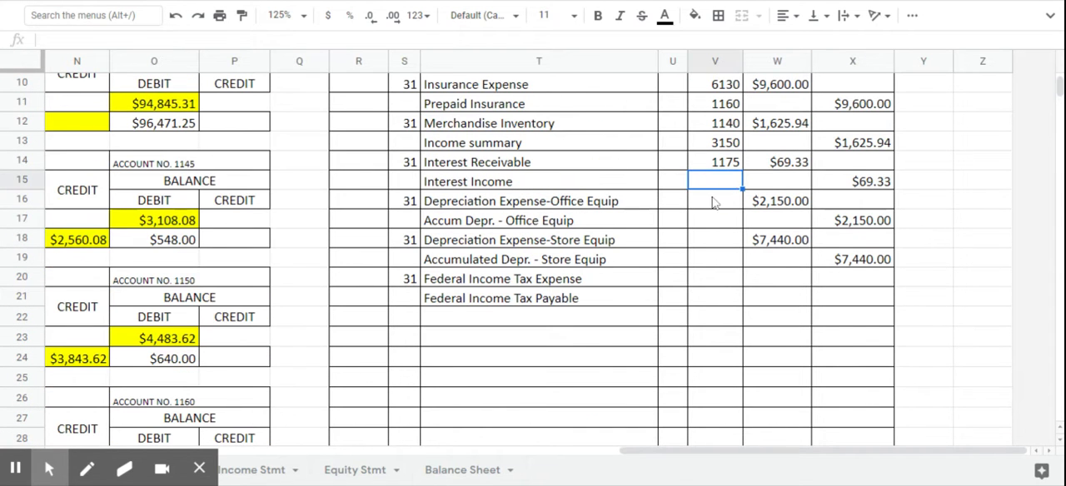
text(7110)
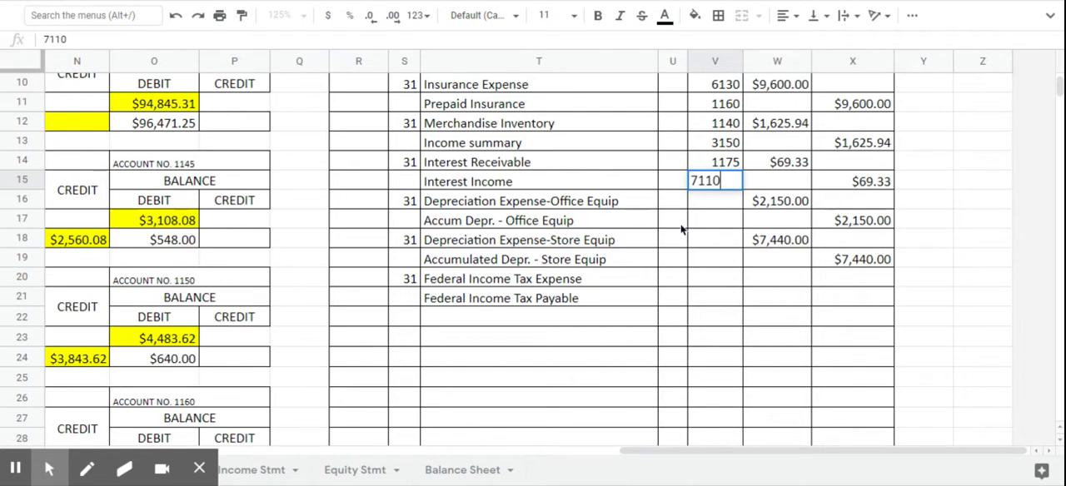
key(Return)
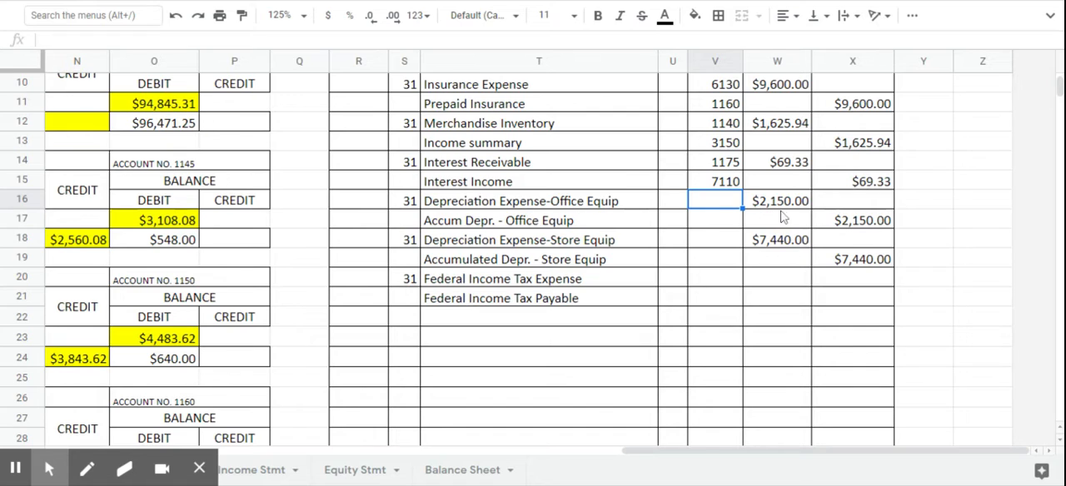
- Enter the posting reference G15 on the adjustment line (L71) of the Depreciation Expense-Office Equipment ledger
drag(655, 453, 475, 449)
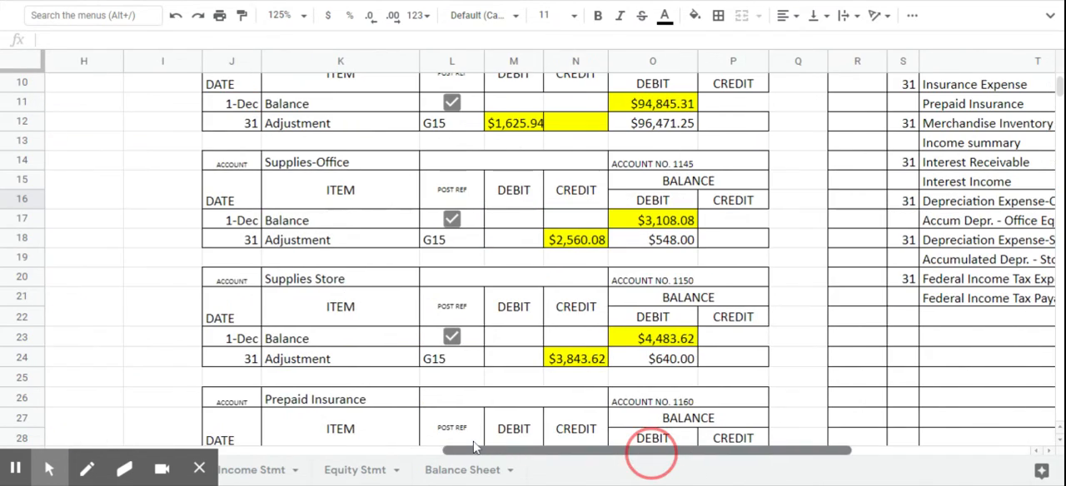
scroll(419, 334, down, 10)
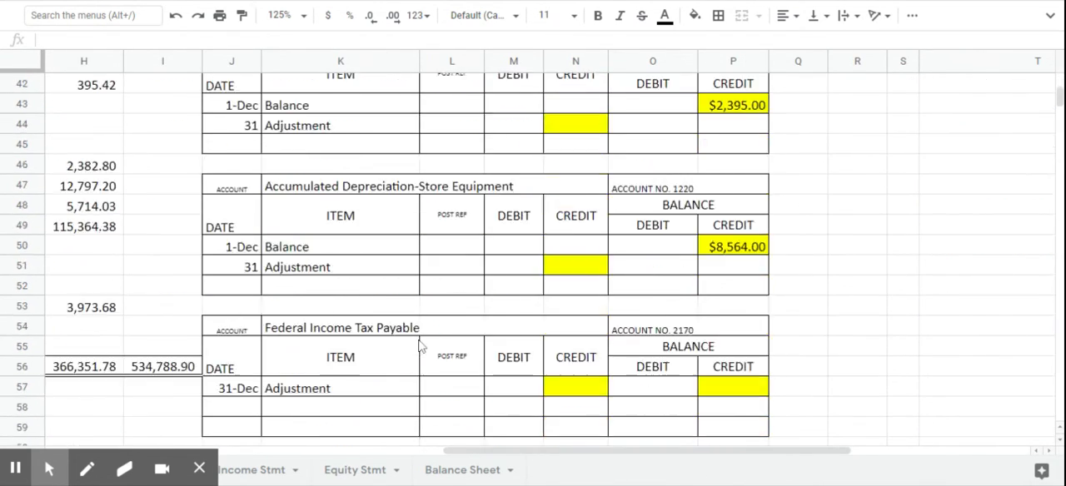
scroll(421, 346, down, 8)
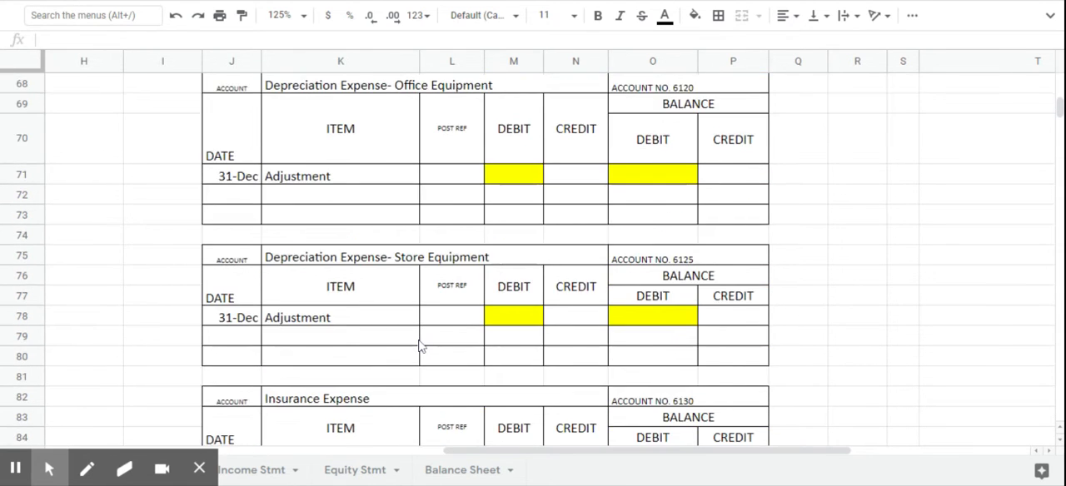
scroll(421, 347, up, 1)
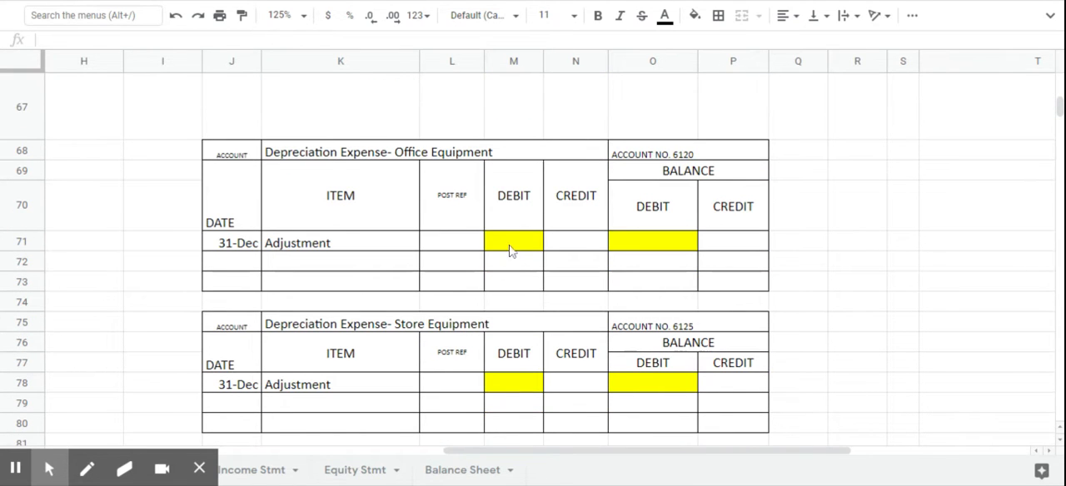
click(453, 255)
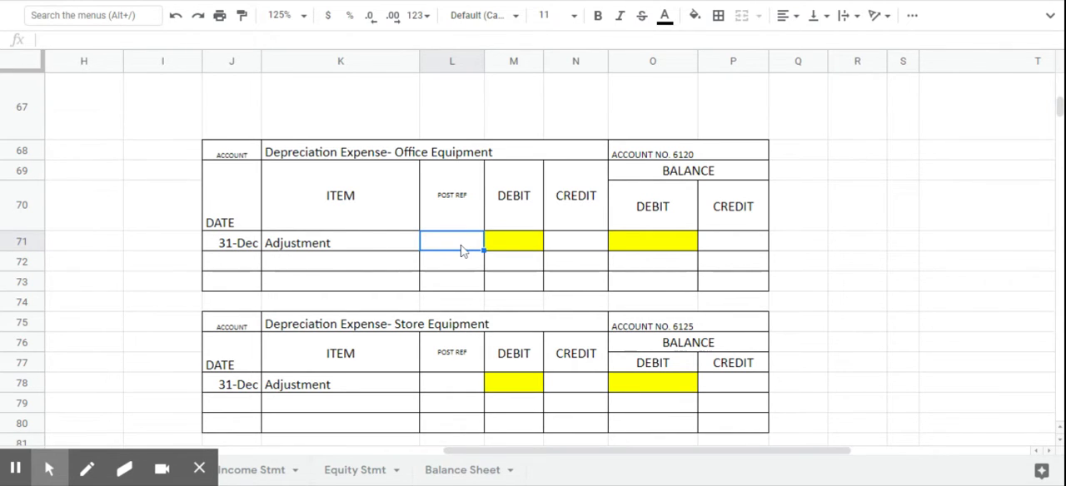
text(G15)
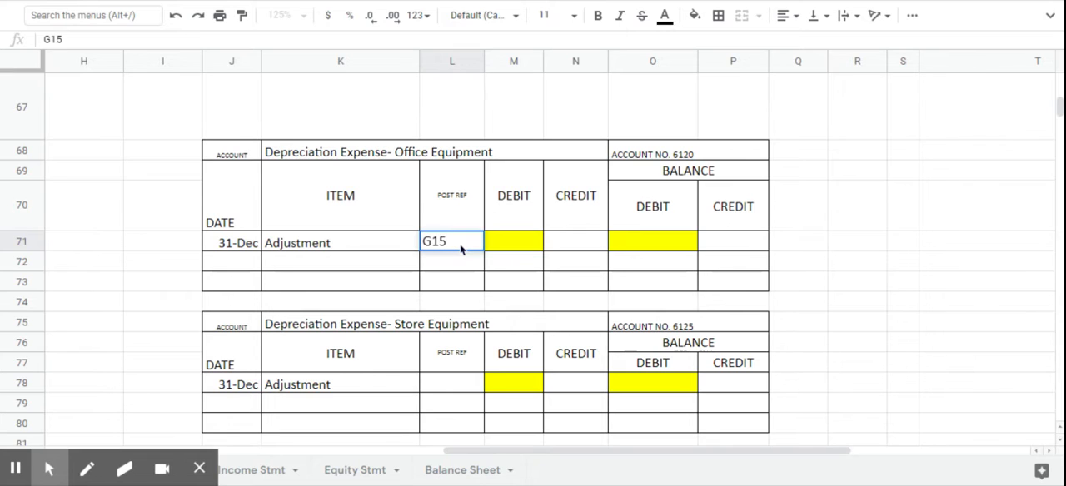
key(Tab)
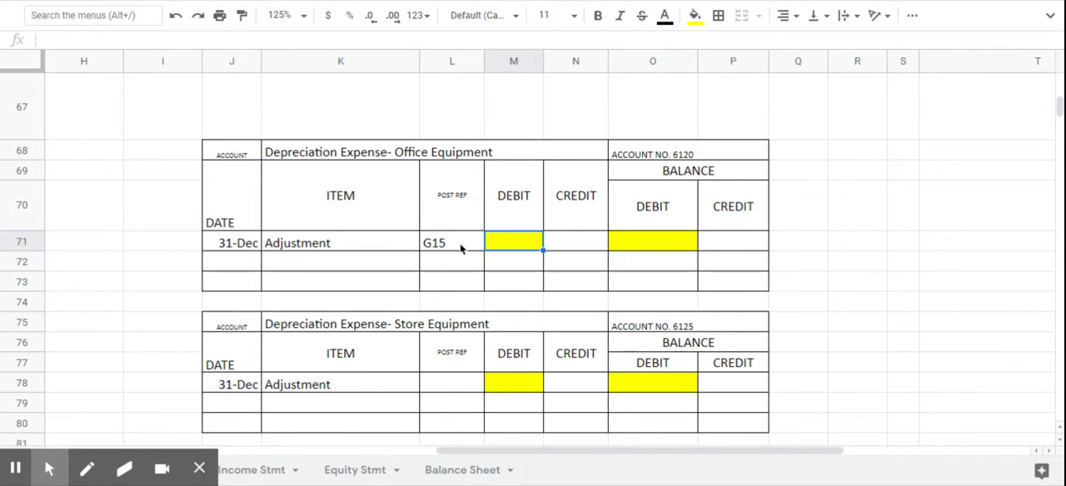
- Enter 2150 as the debit (M71) and debit balance (O71) on the Depreciation Expense-Office Equipment adjustment line
text(2150)
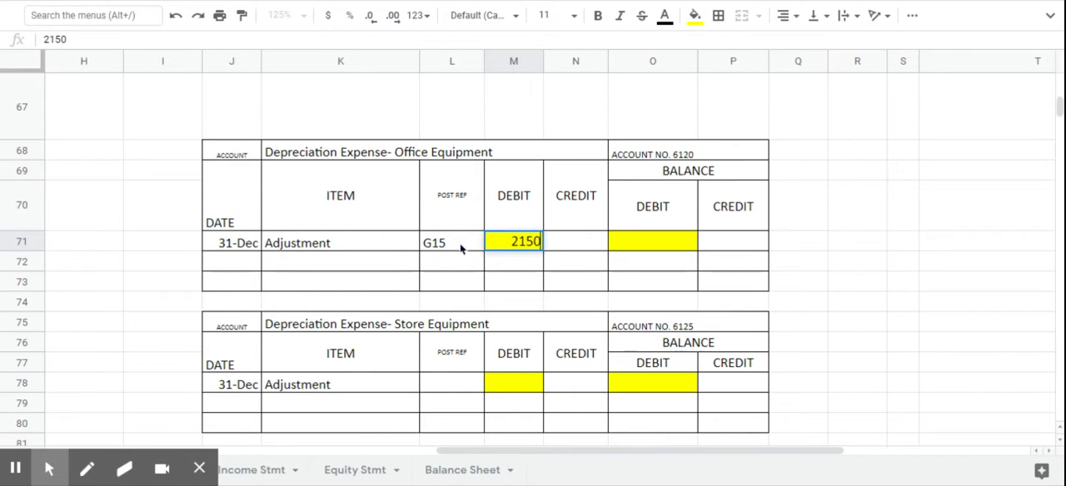
click(651, 242)
text(2150)
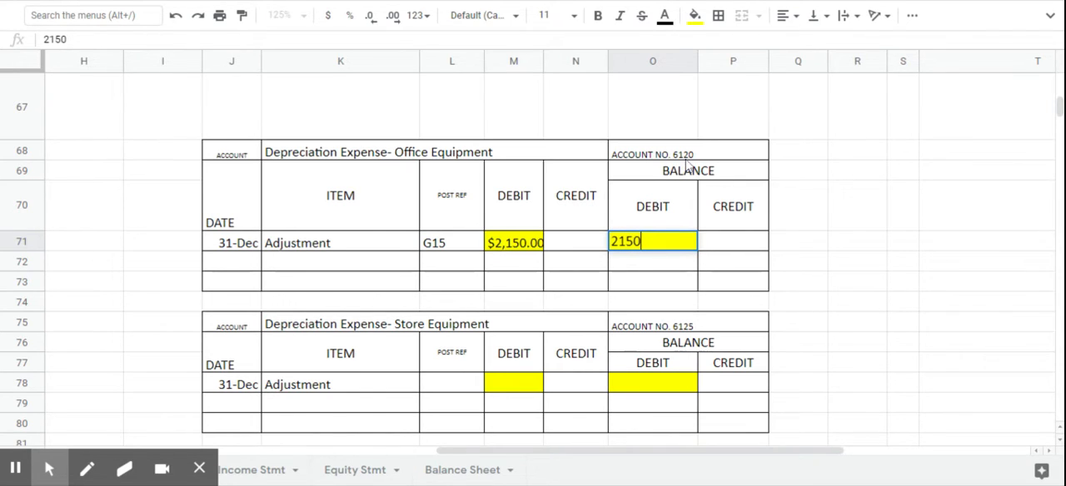
key(Return)
- Enter the posting reference 6120 for Depreciation Expense-Office Equip in V16 of the general journal
scroll(754, 263, up, 5)
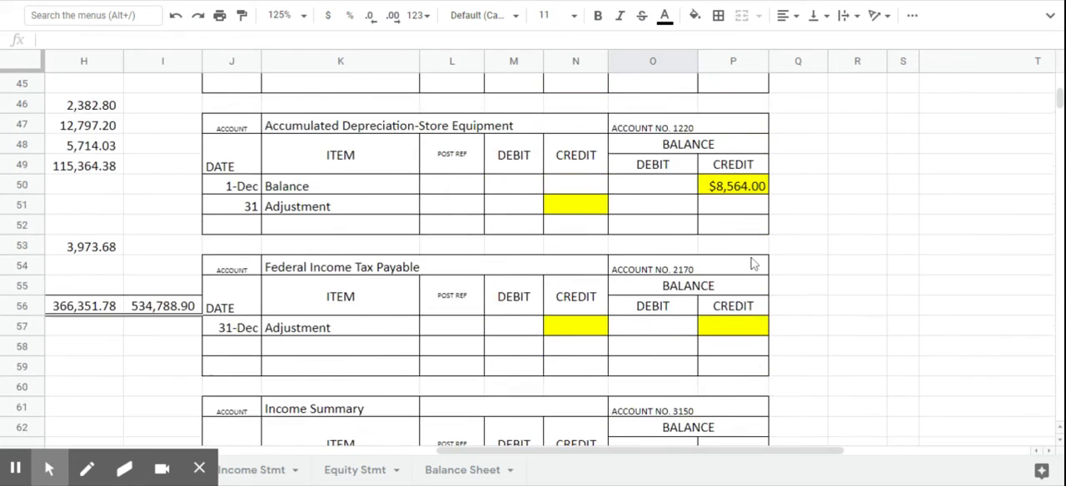
scroll(754, 263, up, 2)
drag(779, 450, 922, 443)
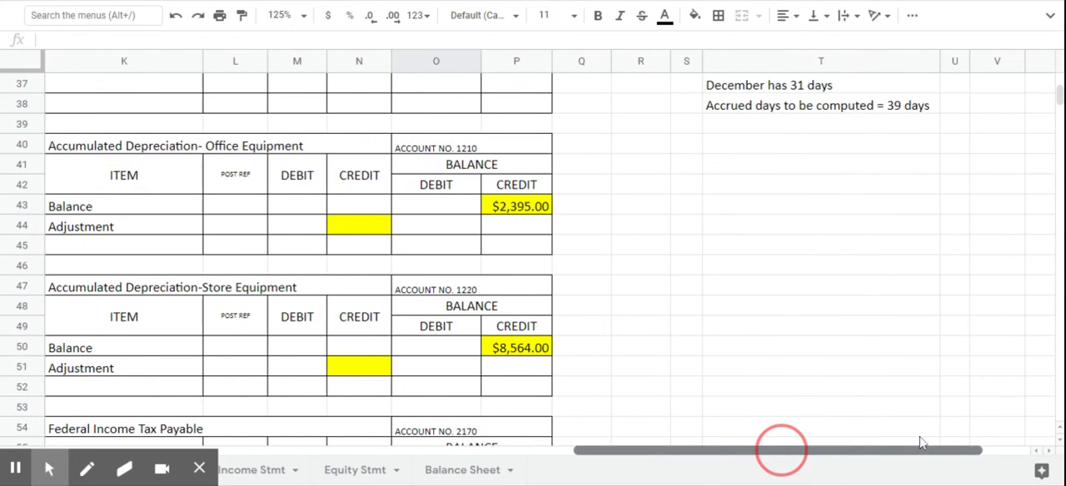
scroll(904, 384, up, 6)
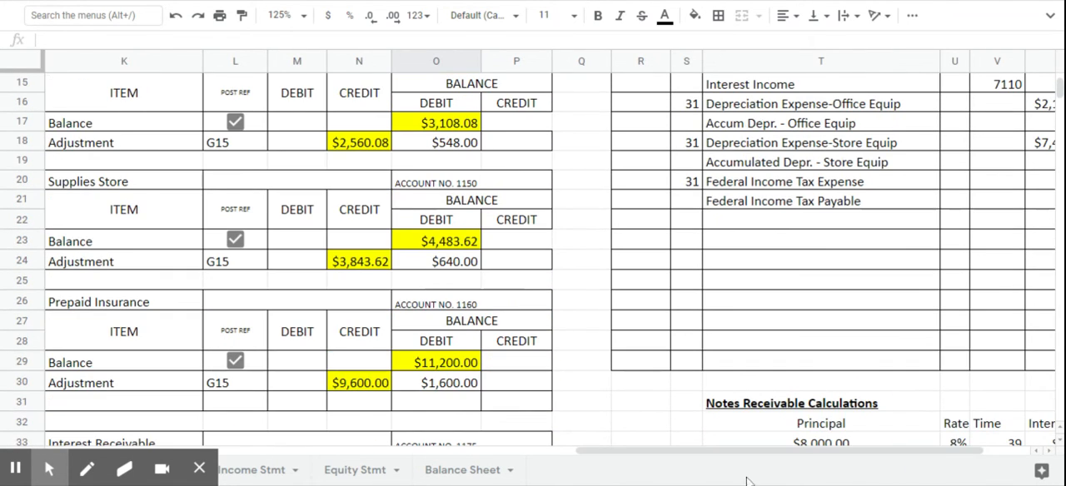
drag(760, 450, 808, 450)
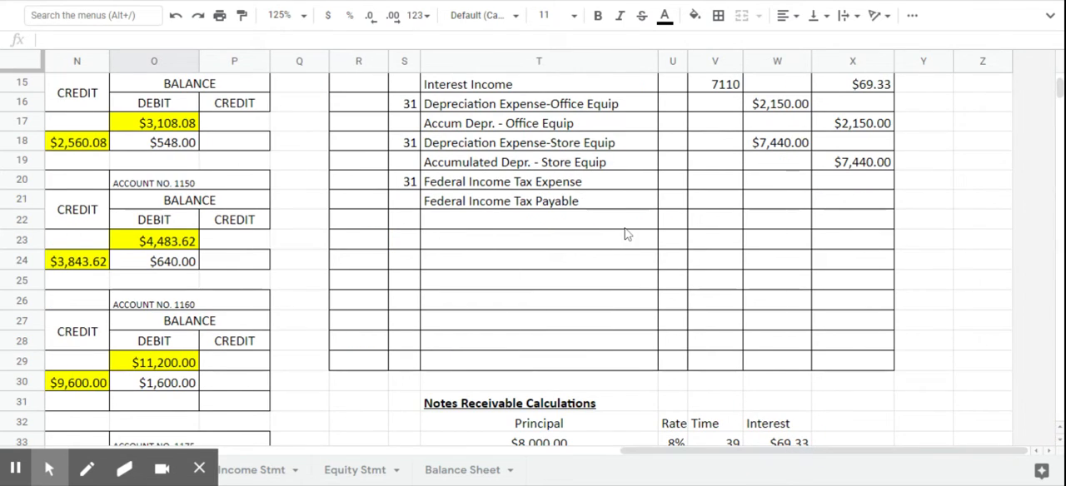
scroll(626, 234, up, 2)
click(722, 205)
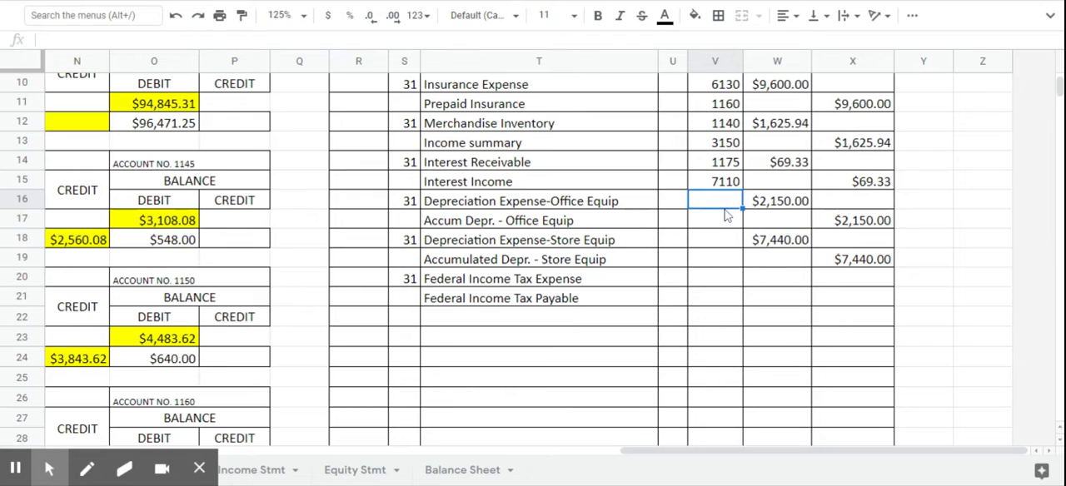
text(6120)
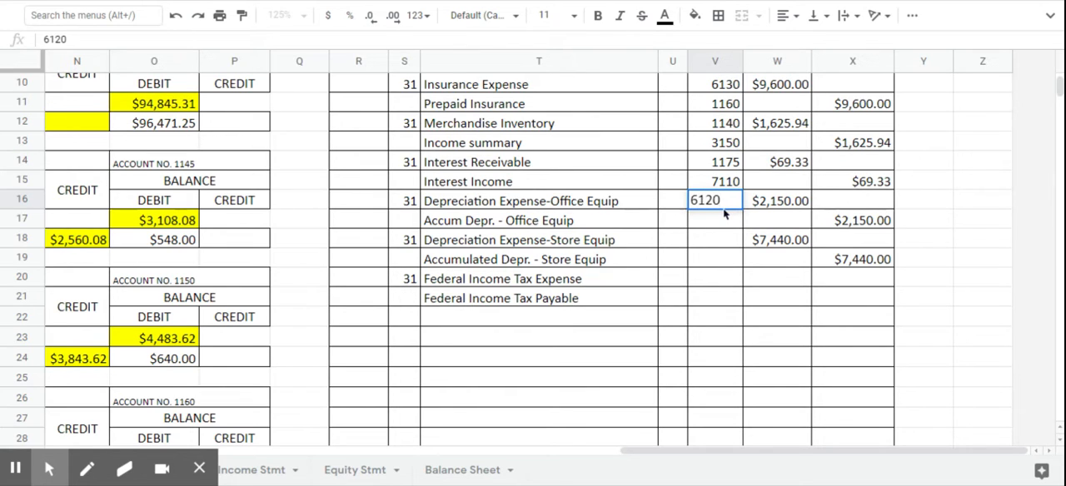
key(Return)
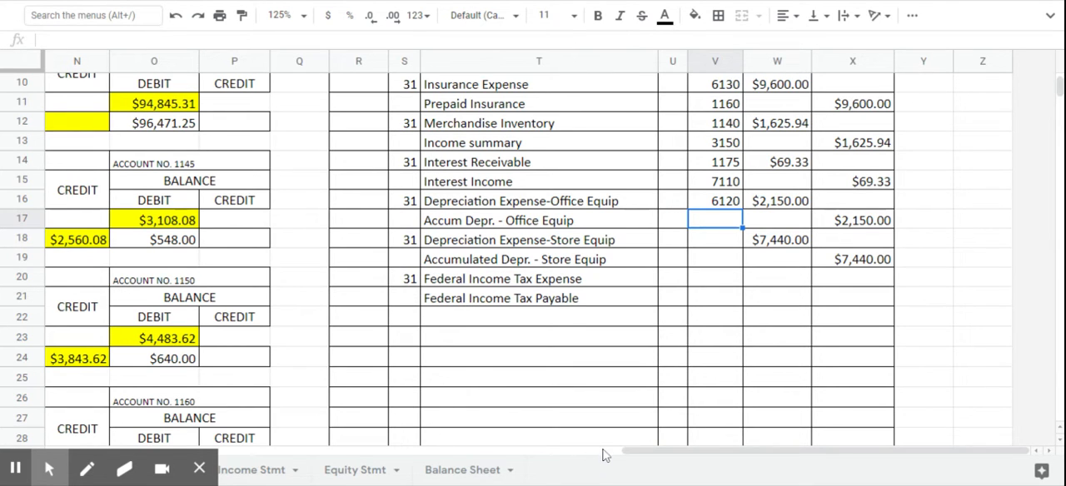
- Enter the posting reference G15 on the adjustment line (L44) of the Accumulated Depreciation-Office Equipment ledger
click(640, 454)
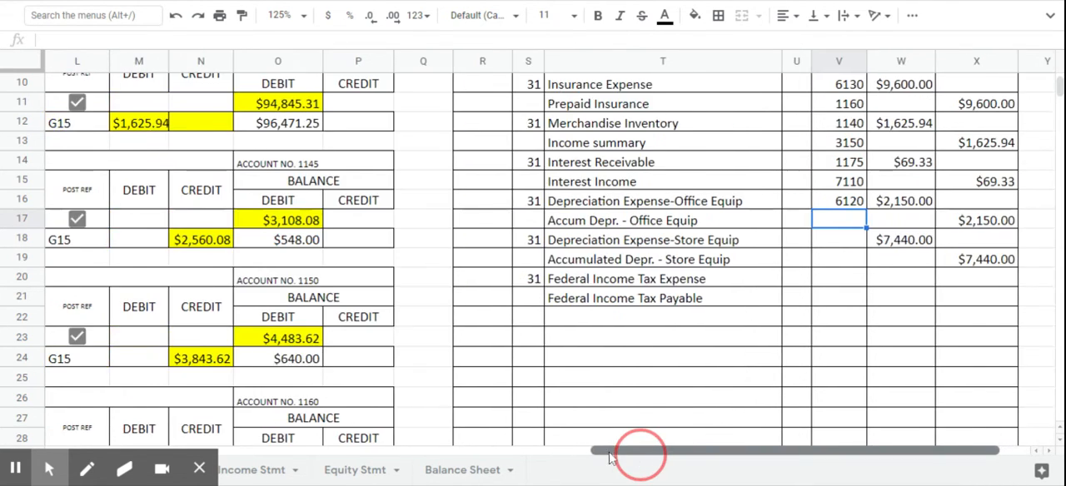
scroll(483, 315, up, 3)
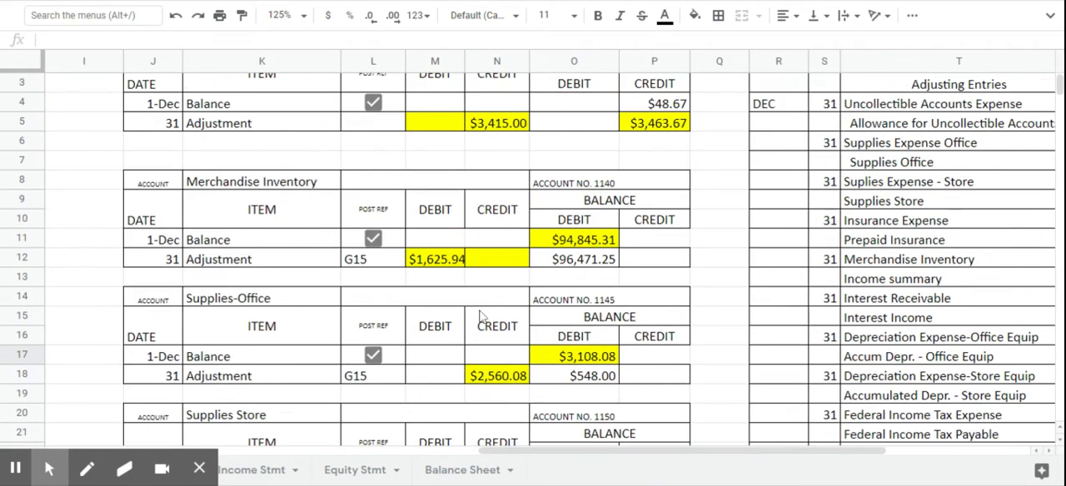
scroll(479, 315, down, 3)
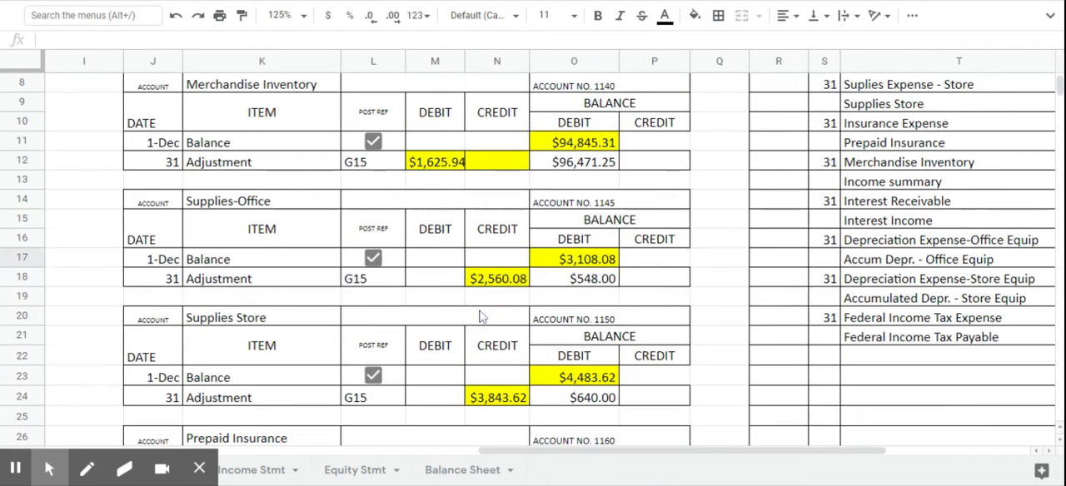
scroll(479, 315, down, 2)
scroll(479, 315, down, 8)
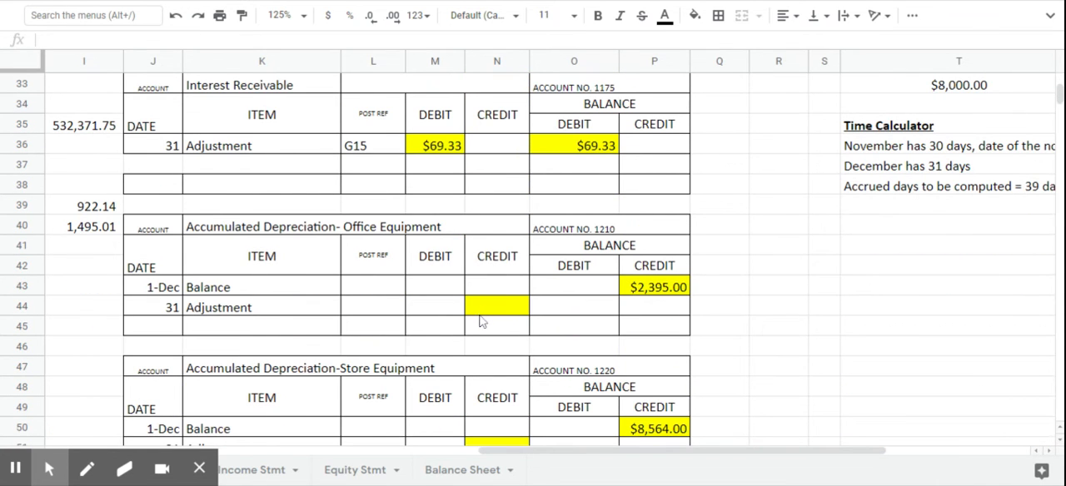
click(376, 314)
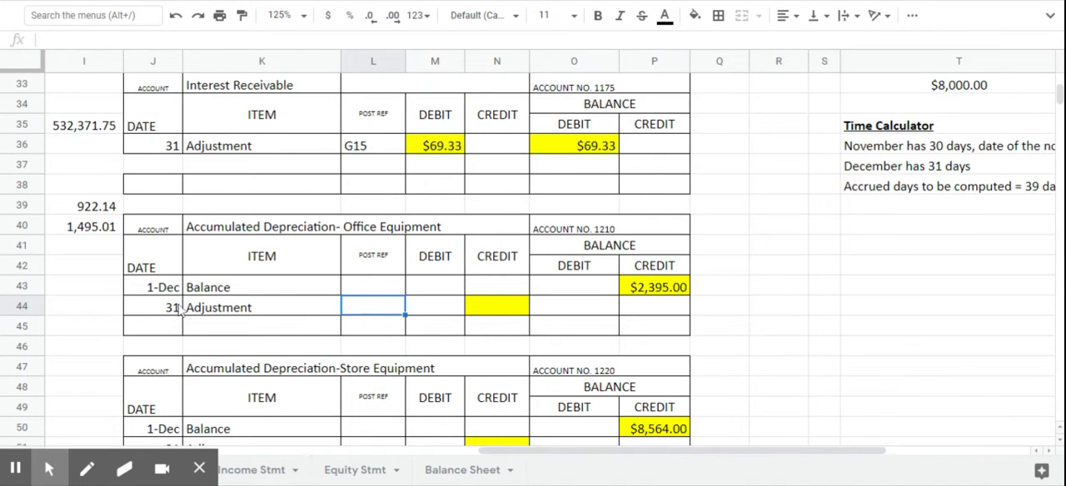
text(G15)
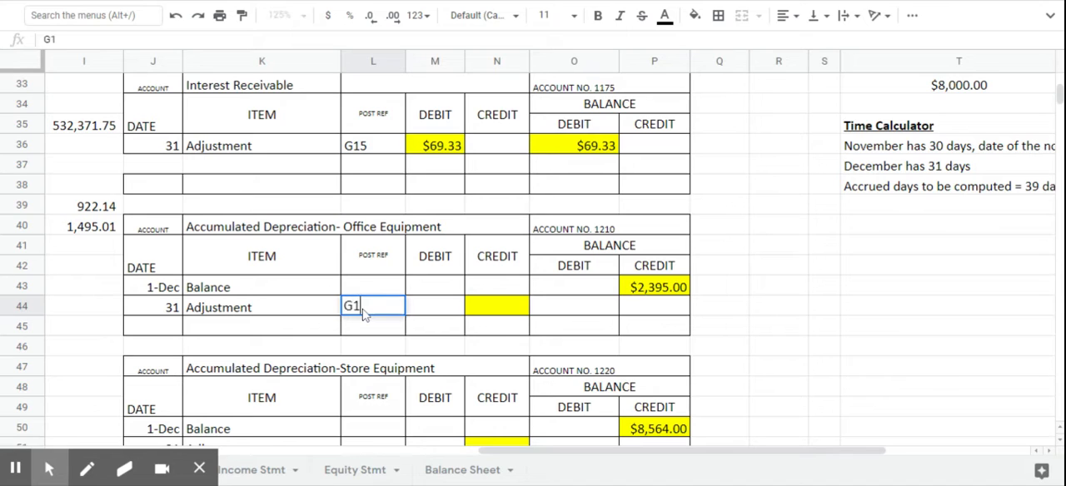
- Enter a credit of 2150 in N44 on the Accumulated Depreciation-Office Equipment adjustment line
click(494, 308)
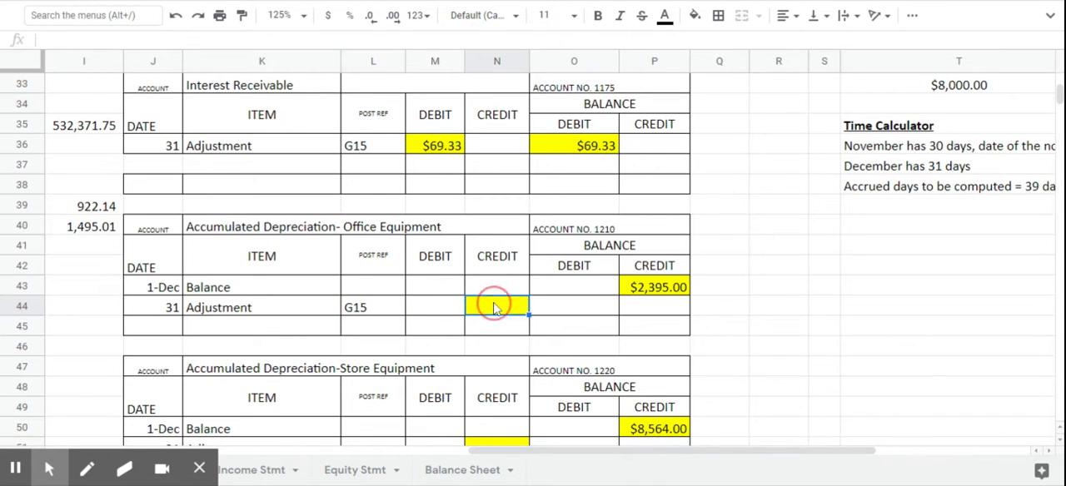
text(21)
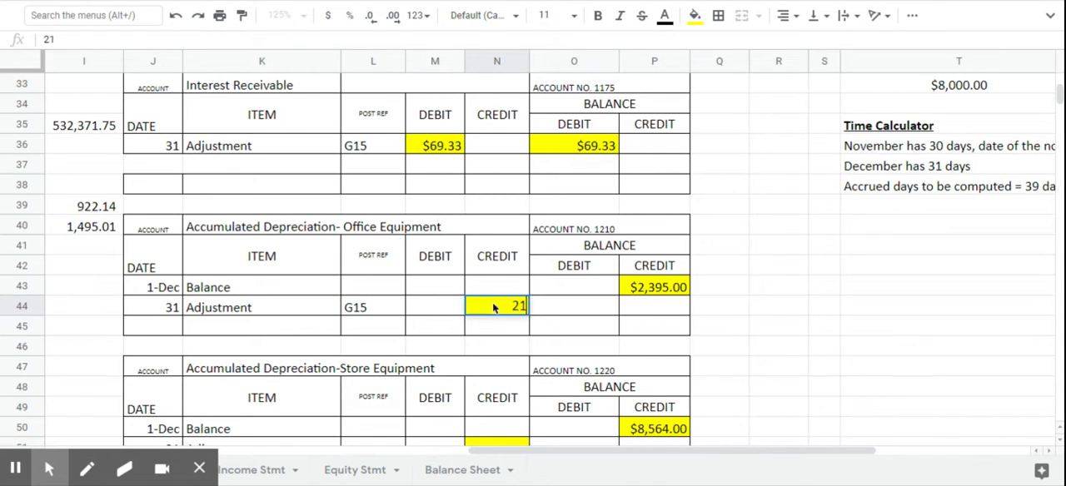
text(50)
key(Tab)
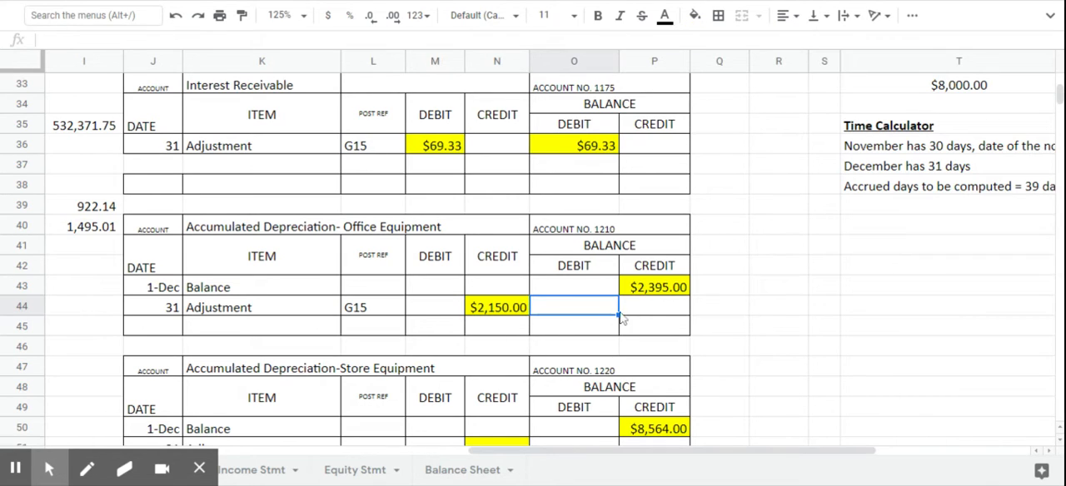
- Compute the new credit balance in P44 of the Accumulated Depreciation-Office Equipment ledger with the formula =P43+N44
click(658, 312)
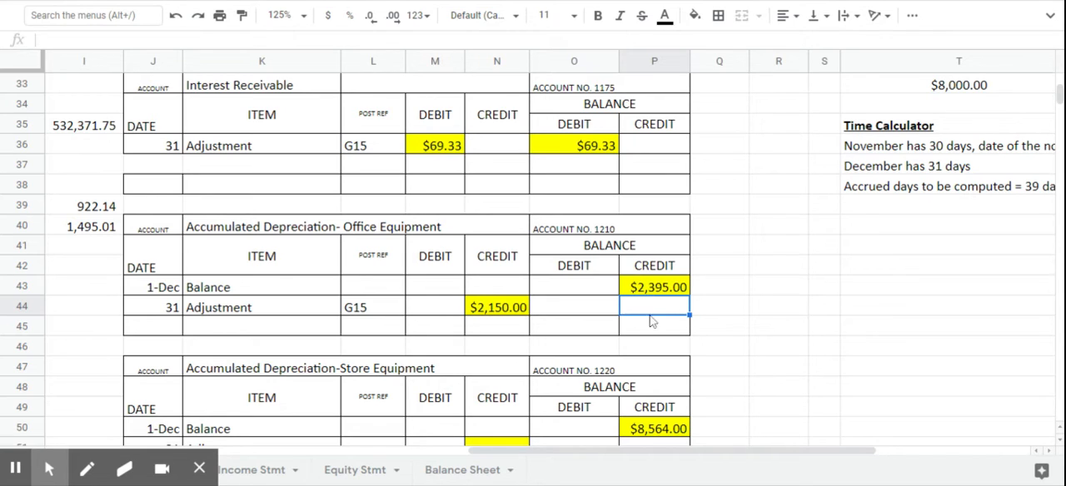
text(=)
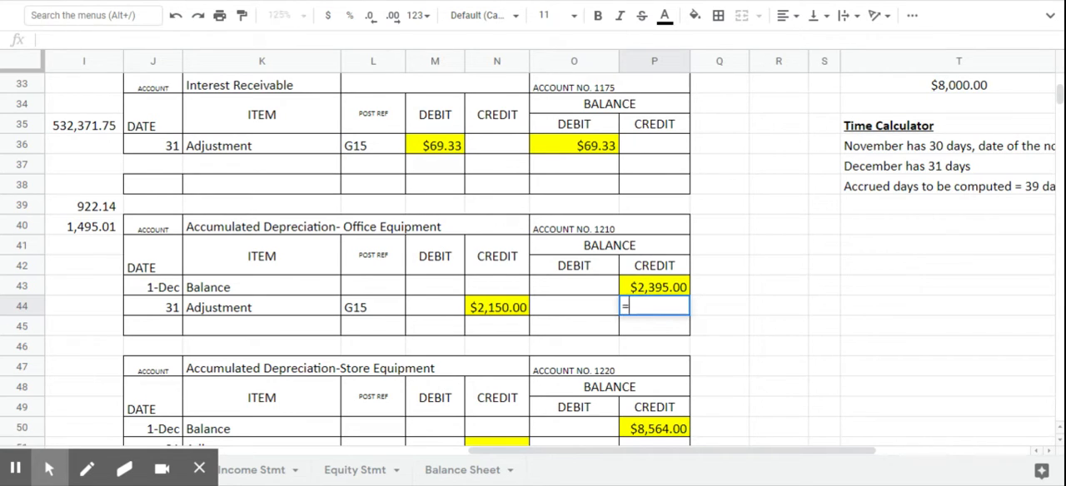
click(676, 291)
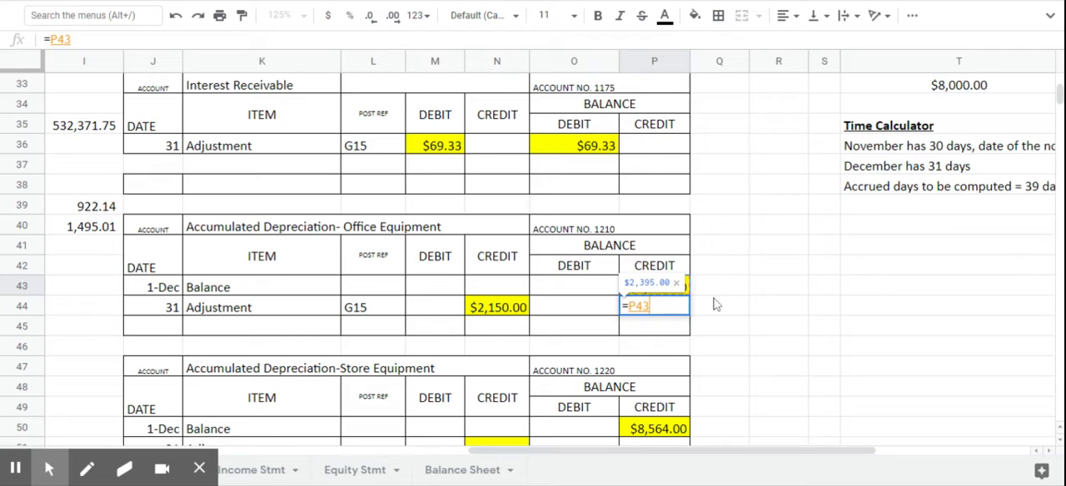
text(+)
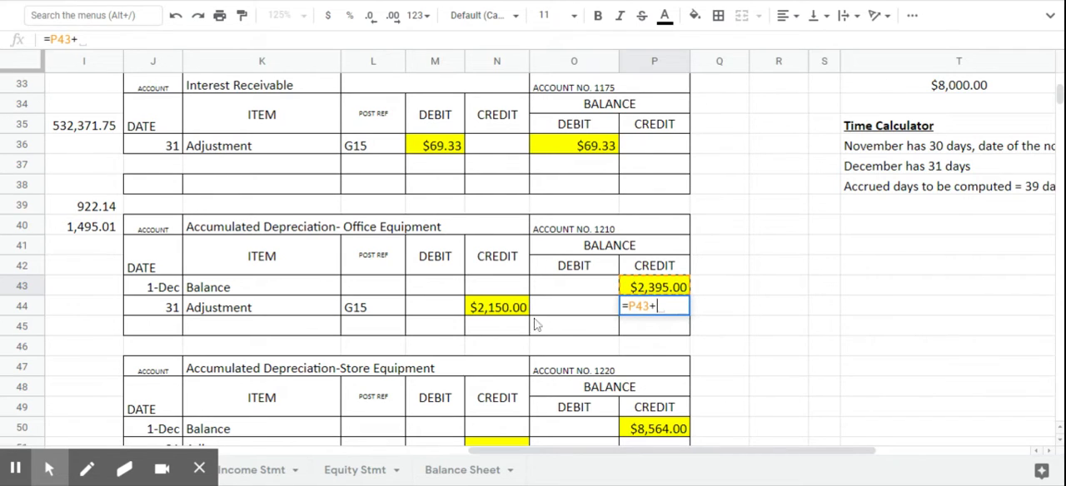
click(495, 310)
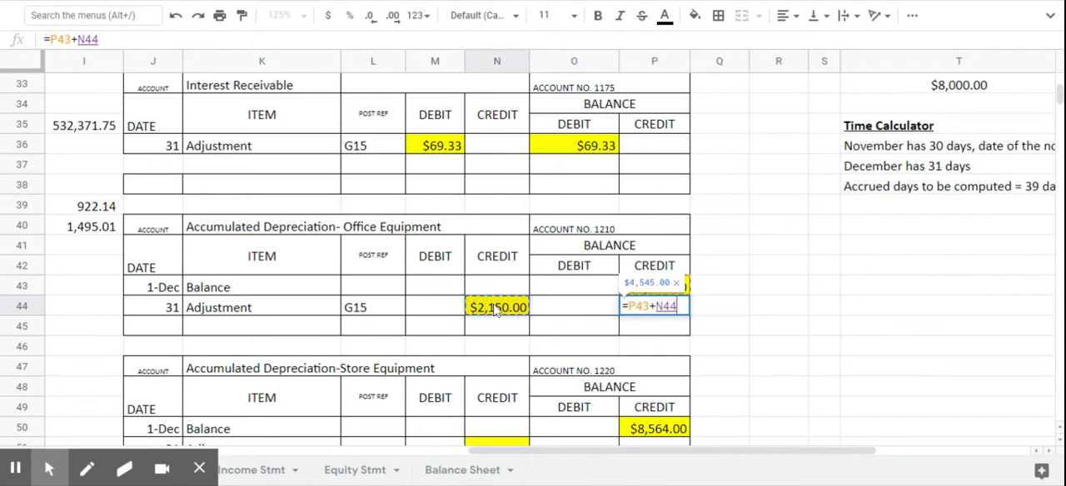
key(Return)
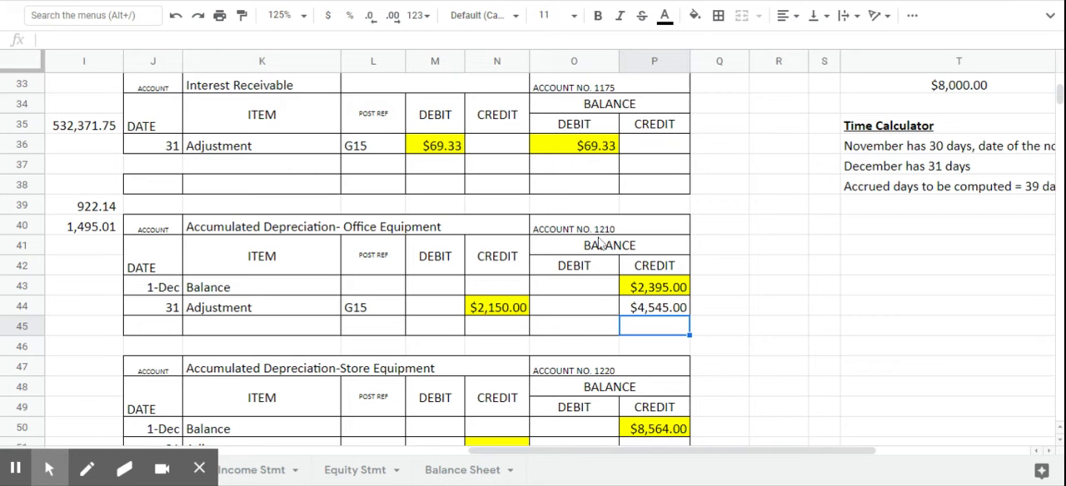
- Enter the posting reference 1210 for Accum Depr. - Office Equip in V17 of the general journal
scroll(861, 352, up, 8)
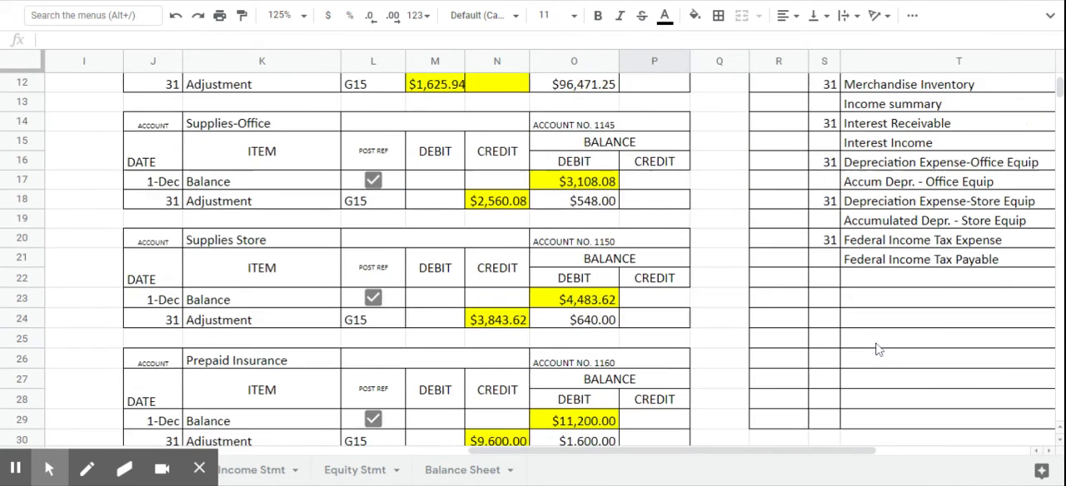
drag(776, 451, 863, 452)
click(1015, 282)
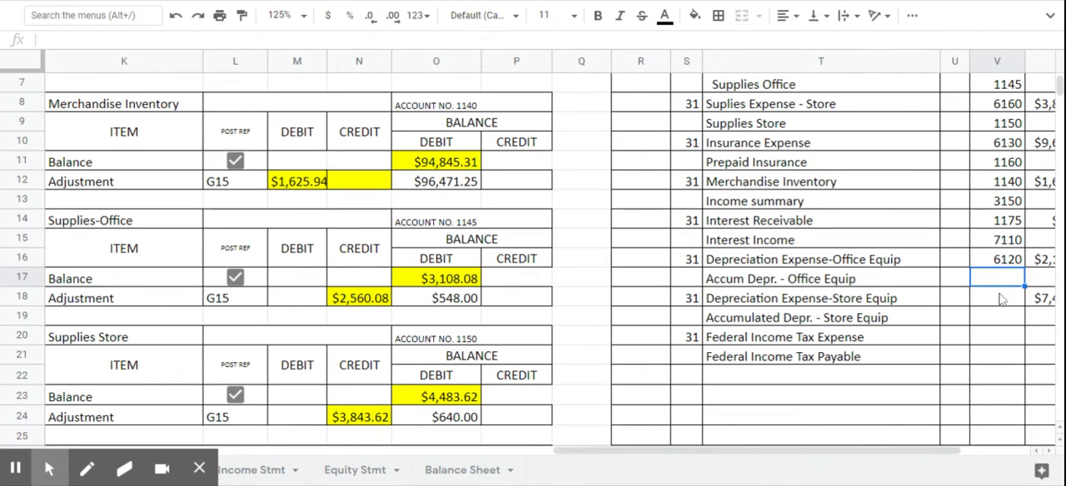
text(1241)
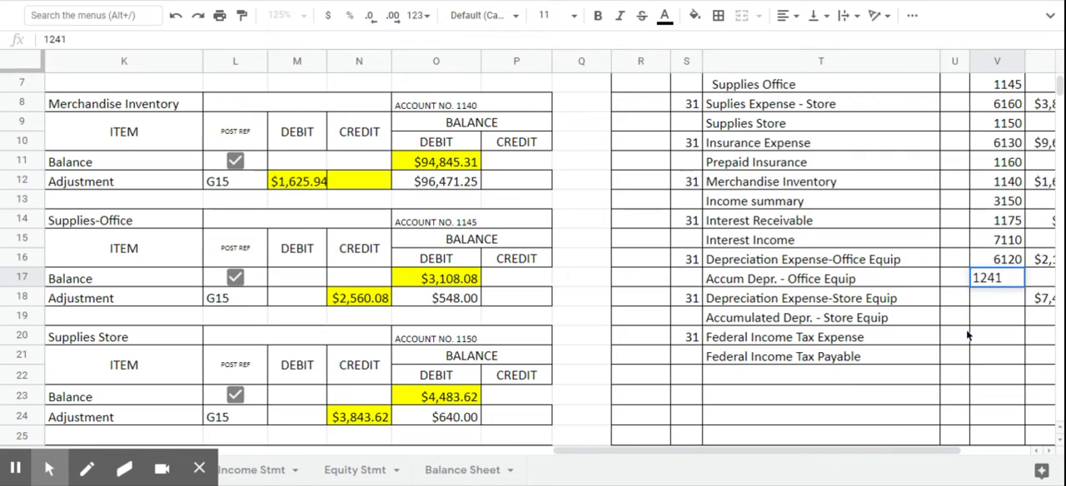
text(0)
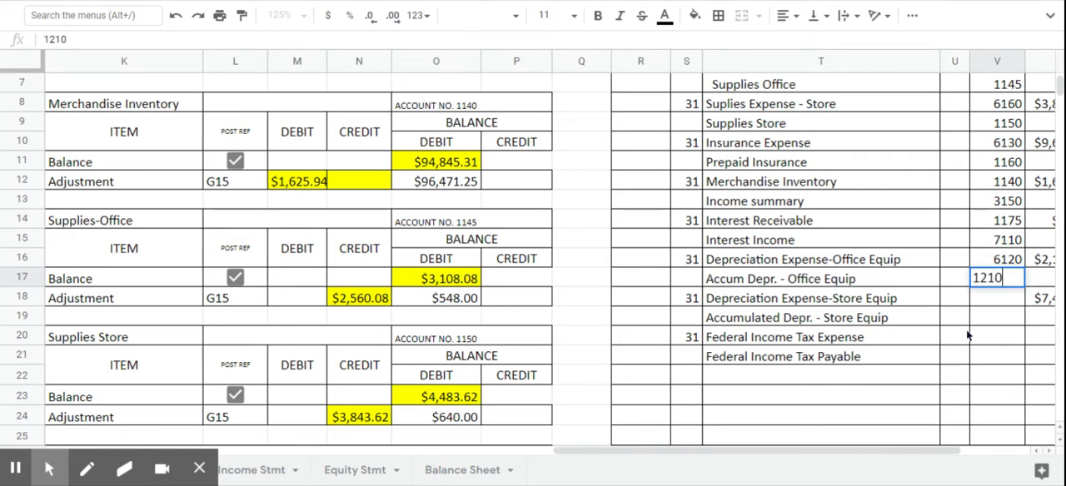
key(Return)
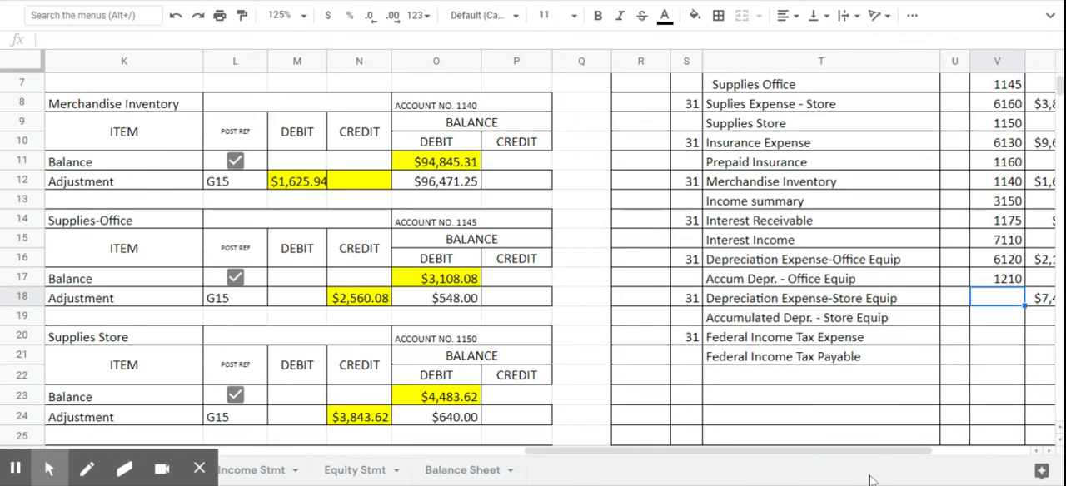
- Enter the posting reference G15 on the adjustment line (L78) of the Depreciation Expense-Store Equipment ledger
drag(875, 450, 914, 451)
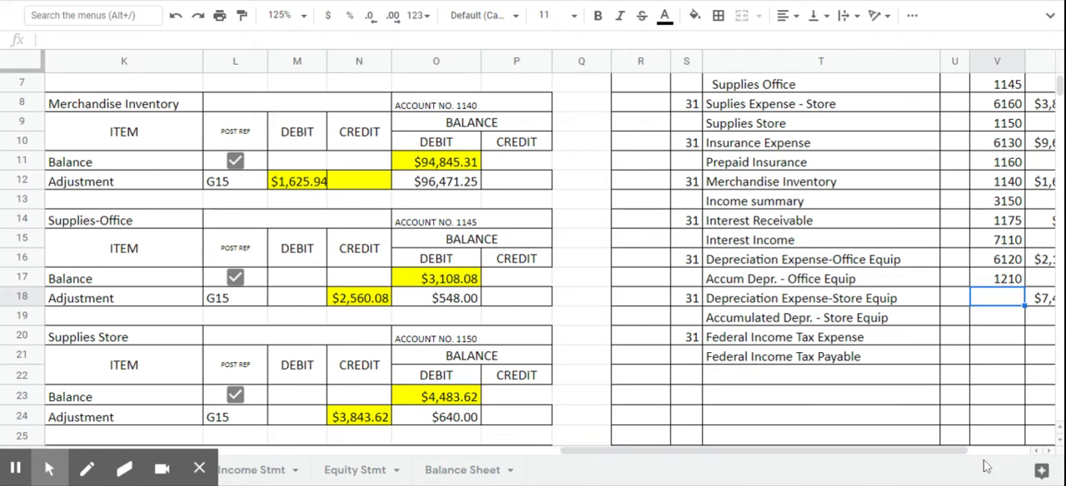
click(1048, 452)
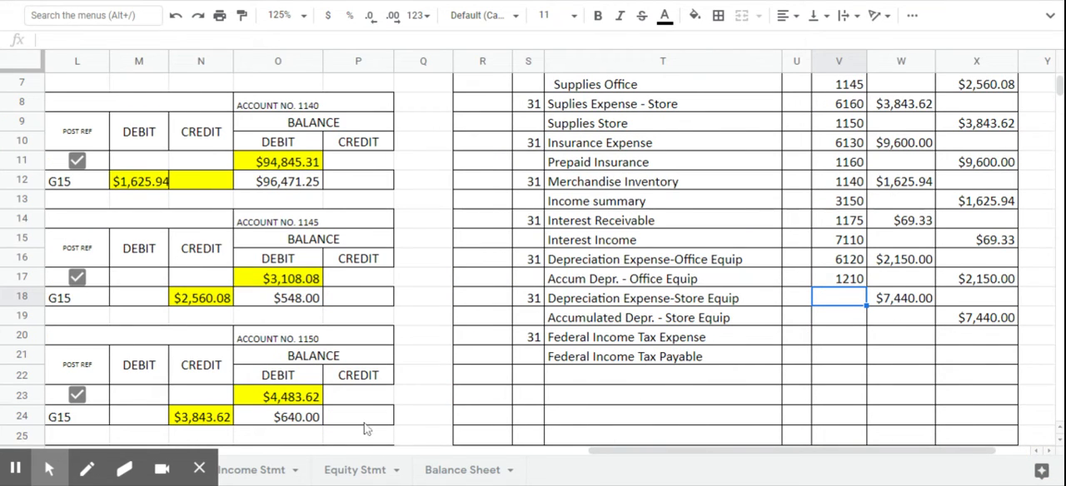
scroll(208, 303, down, 7)
scroll(208, 303, down, 10)
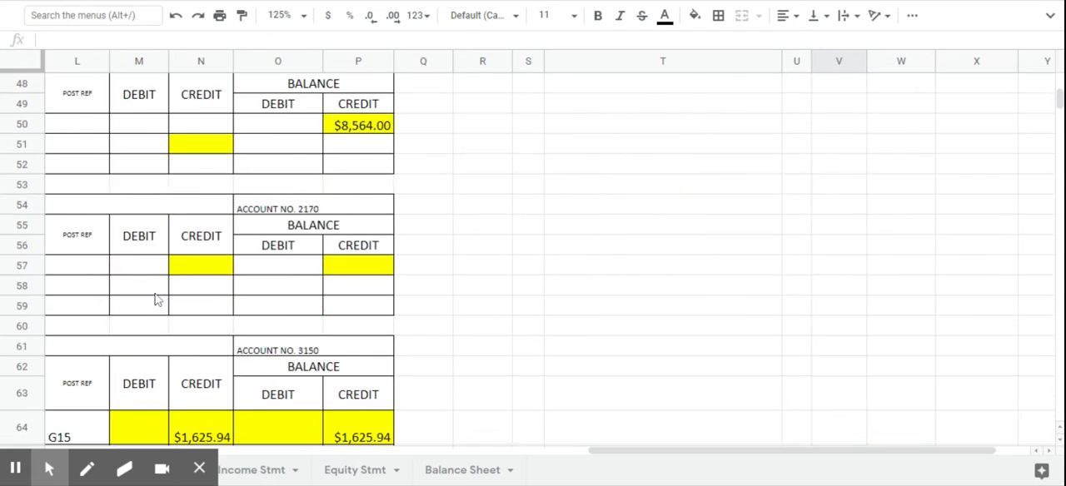
click(600, 454)
drag(600, 459, 467, 455)
scroll(366, 262, down, 7)
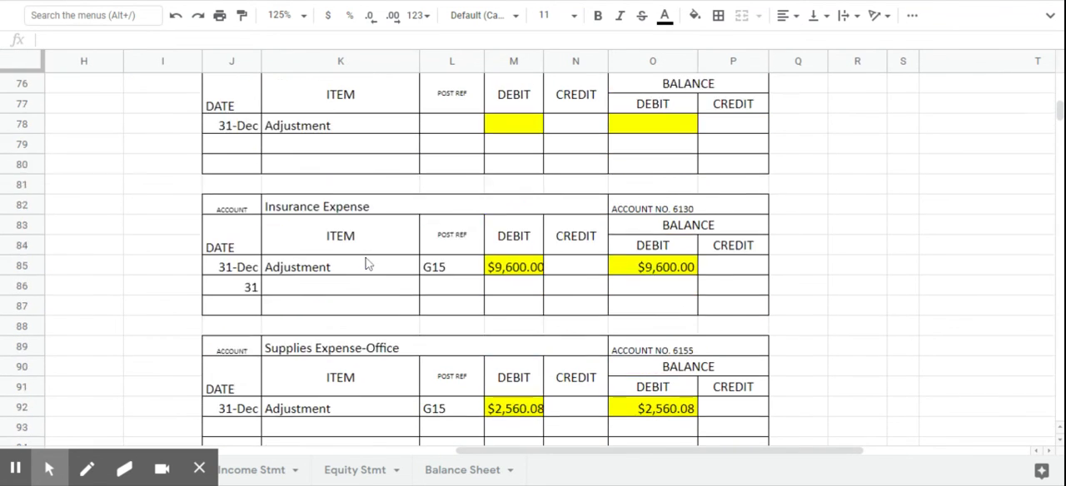
scroll(379, 300, up, 1)
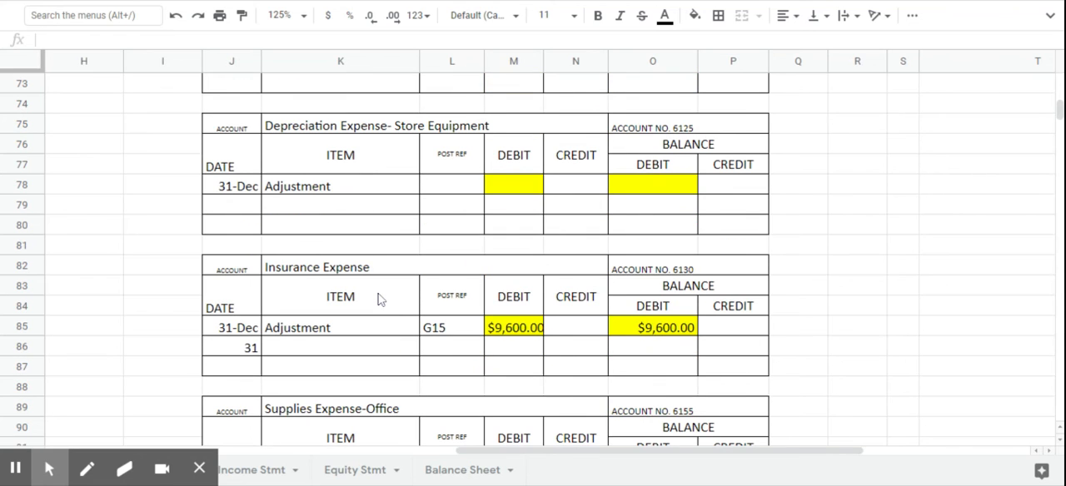
click(455, 190)
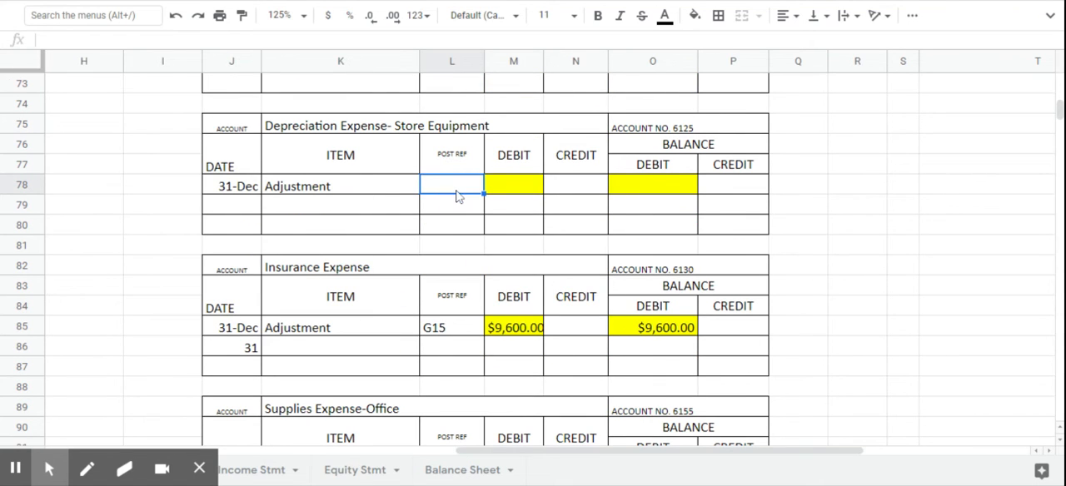
text(G15)
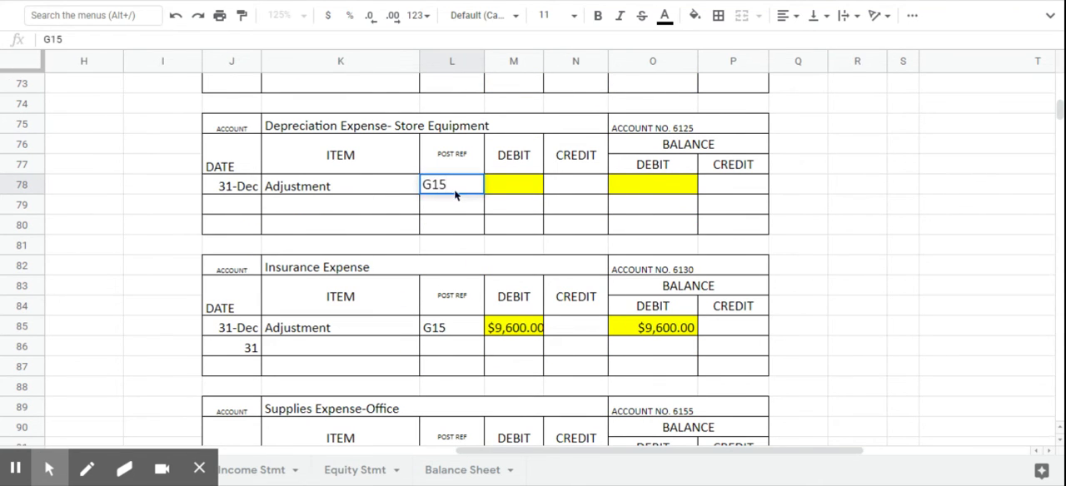
key(Tab)
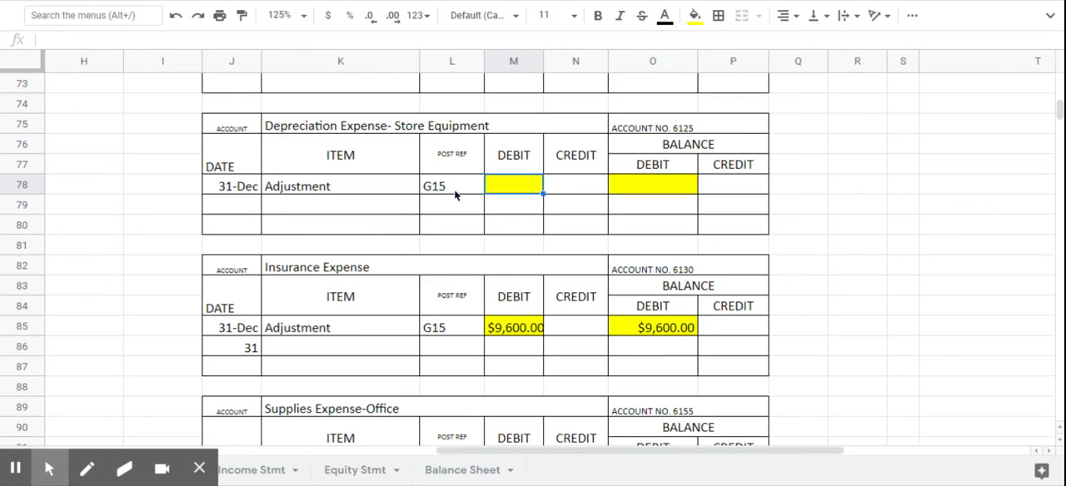
- Enter 7440 as the debit (M78) and debit balance (O78) on the Depreciation Expense-Store Equipment adjustment line
text(744)
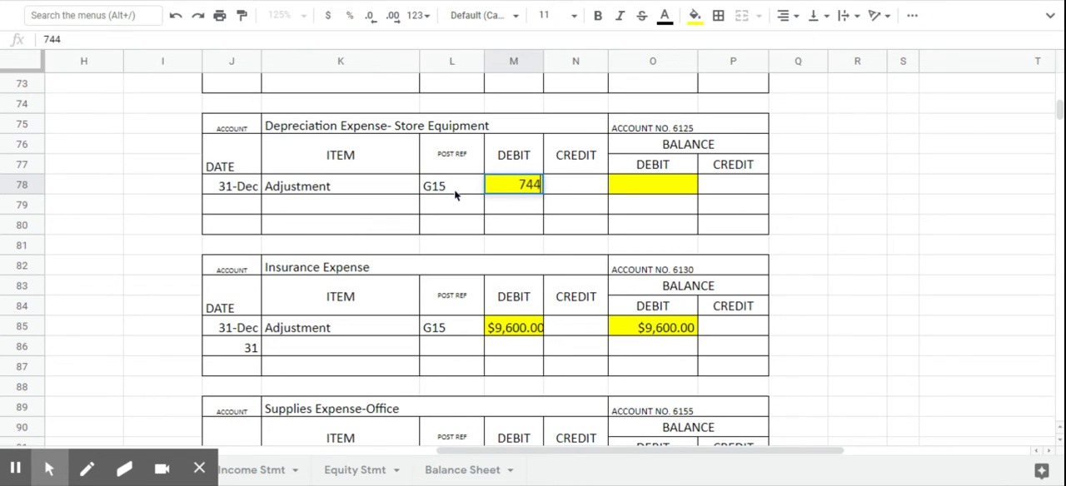
text(0)
key(Tab)
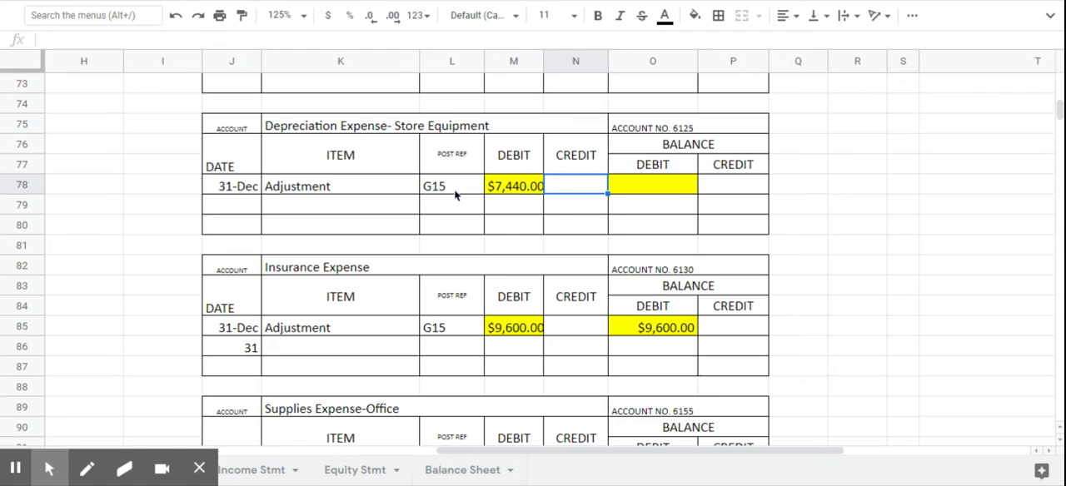
click(662, 194)
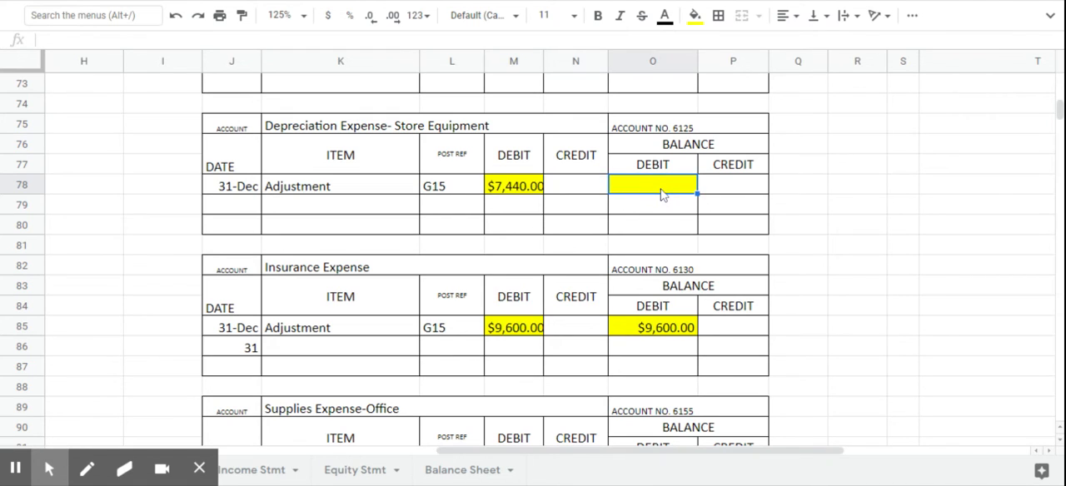
text(7440)
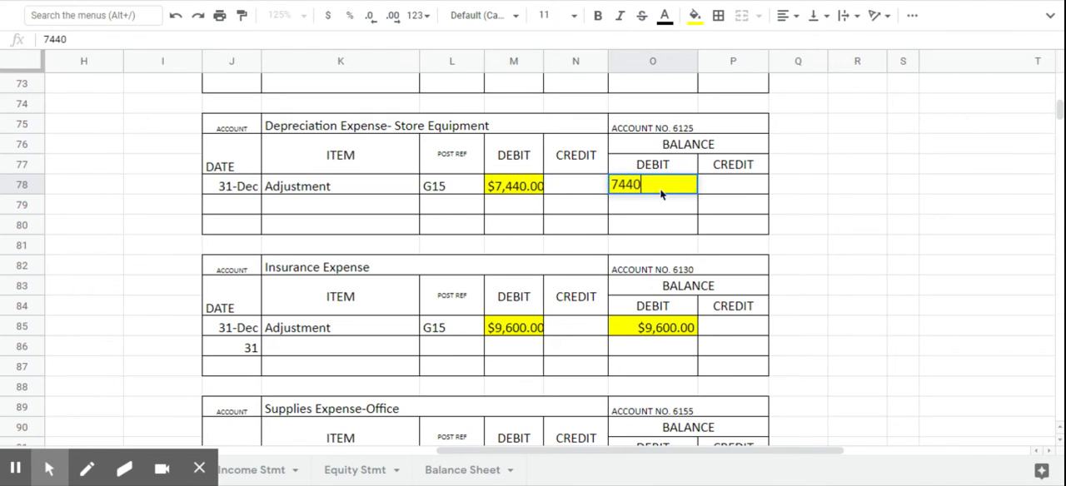
key(Return)
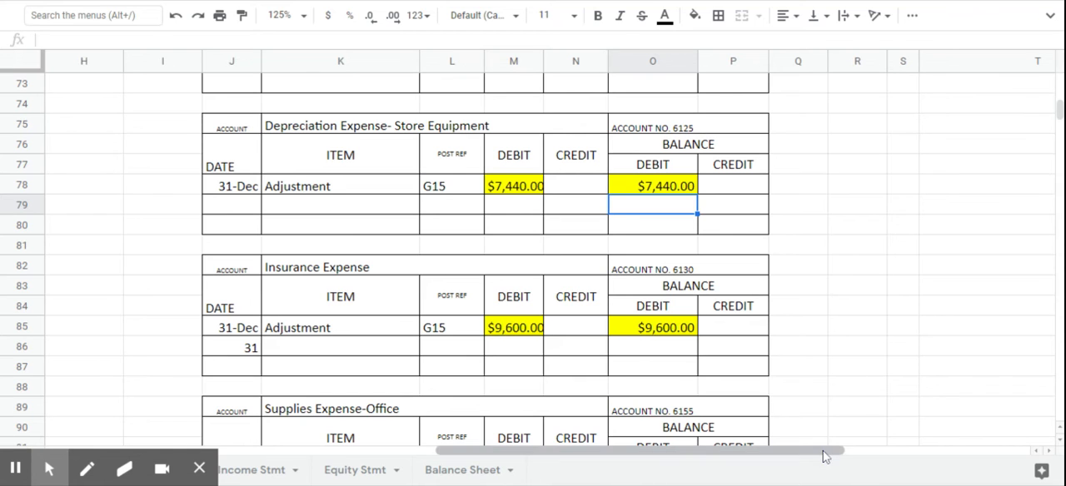
- Enter the posting reference 6125 for Depreciation Expense-Store Equip in V18 of the general journal
drag(824, 456, 876, 371)
scroll(633, 204, up, 3)
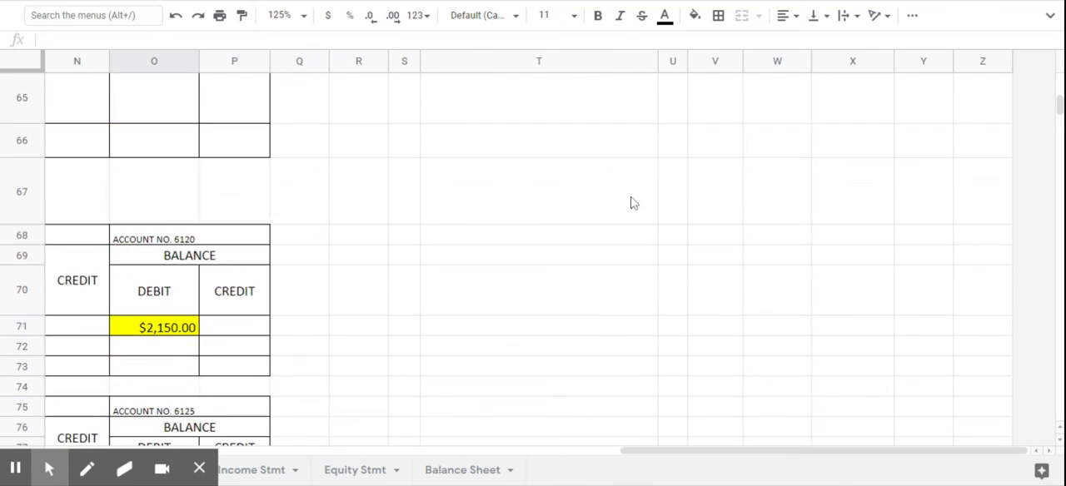
scroll(633, 203, up, 15)
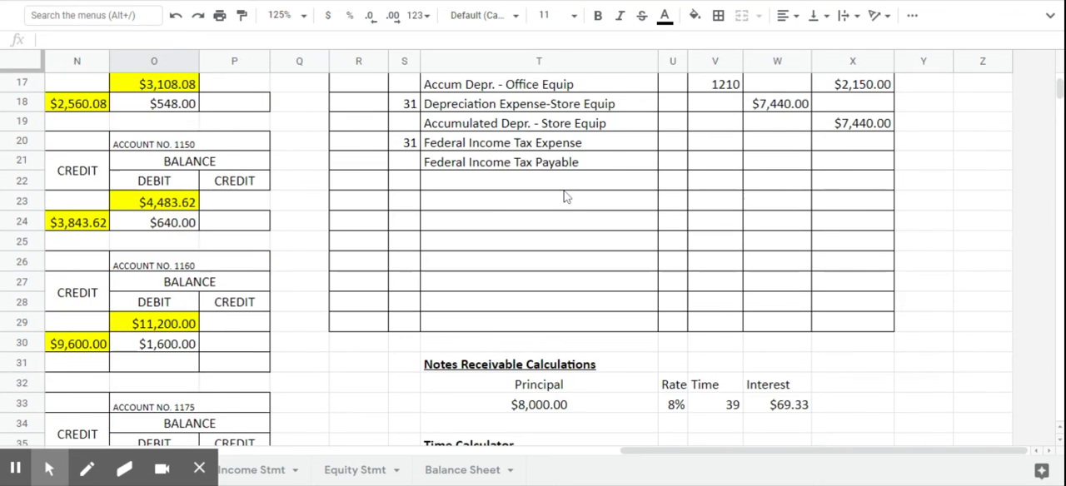
scroll(565, 197, up, 2)
click(713, 203)
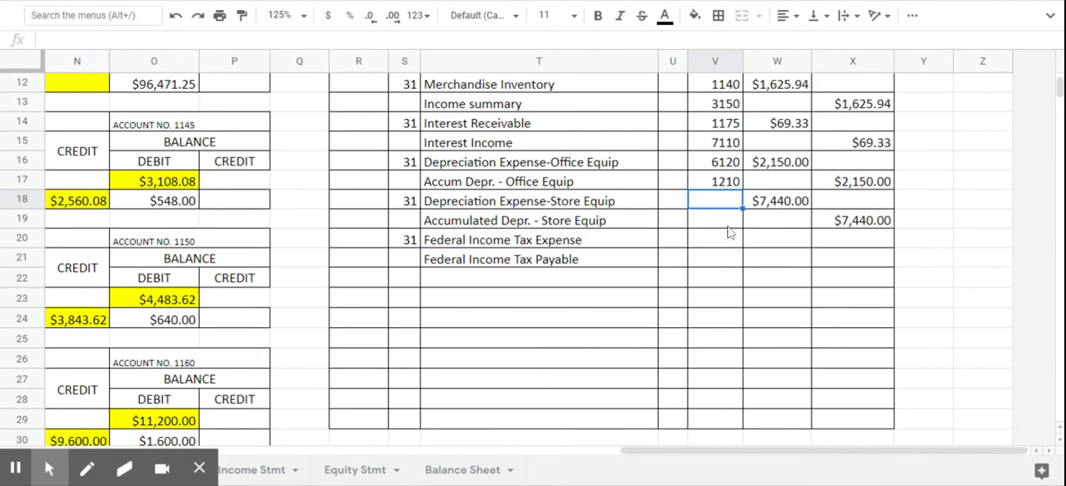
text(6125)
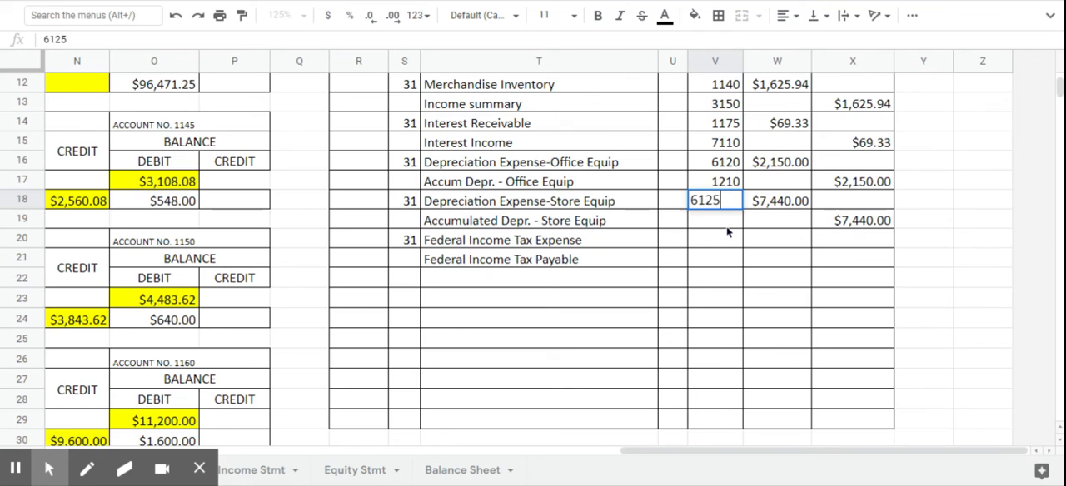
key(Return)
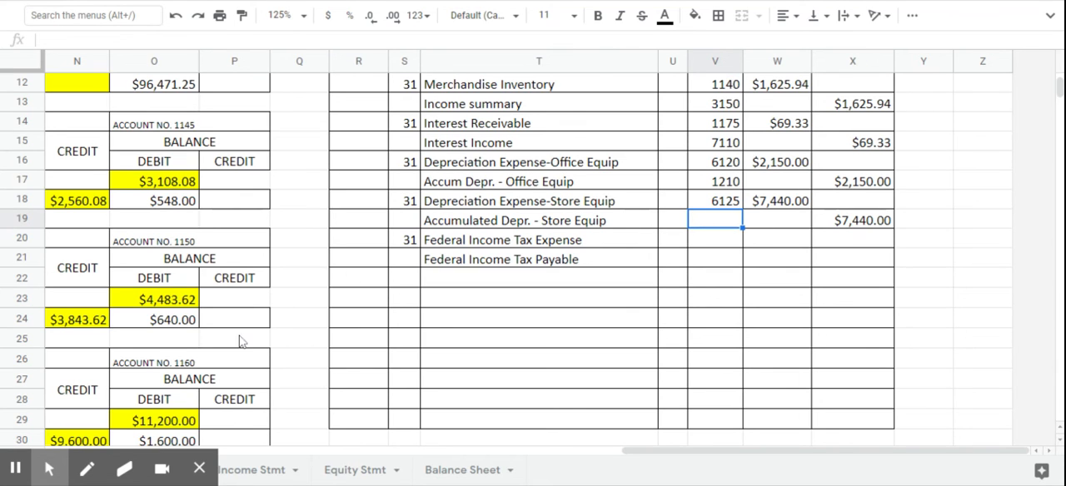
- Enter the posting reference G15 (L51) and a credit of 7440 (N51) on the Accumulated Depreciation-Store Equipment adjustment line
drag(625, 458, 479, 454)
scroll(170, 246, up, 3)
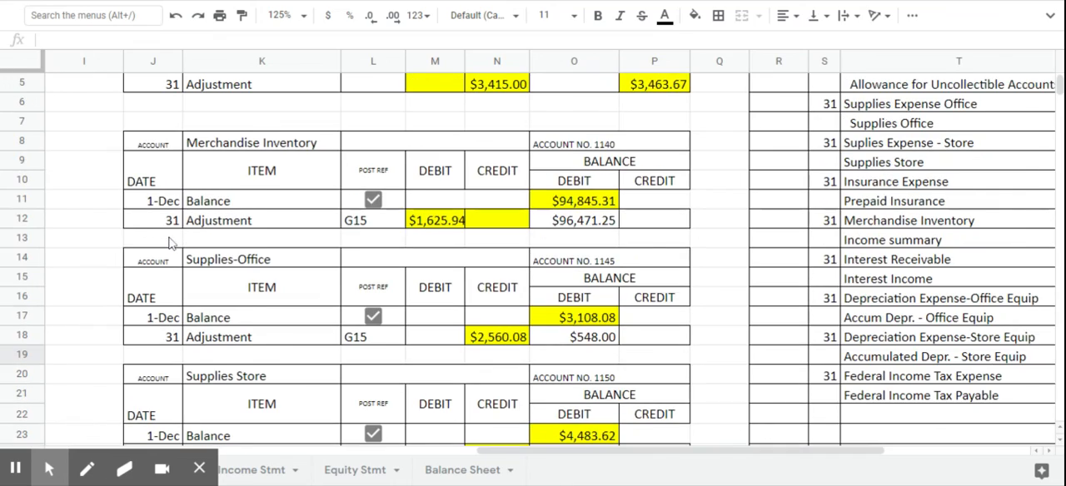
scroll(171, 243, down, 5)
scroll(171, 243, down, 7)
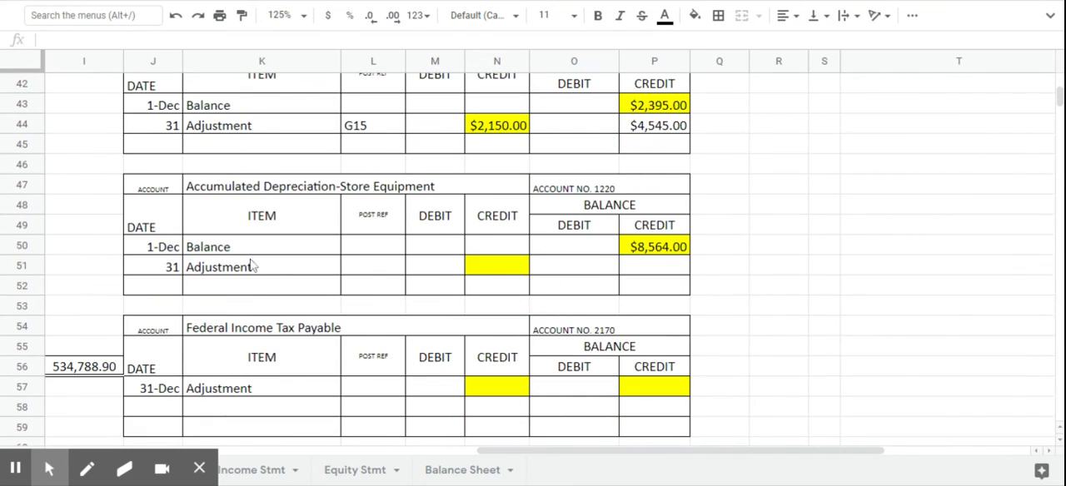
click(365, 276)
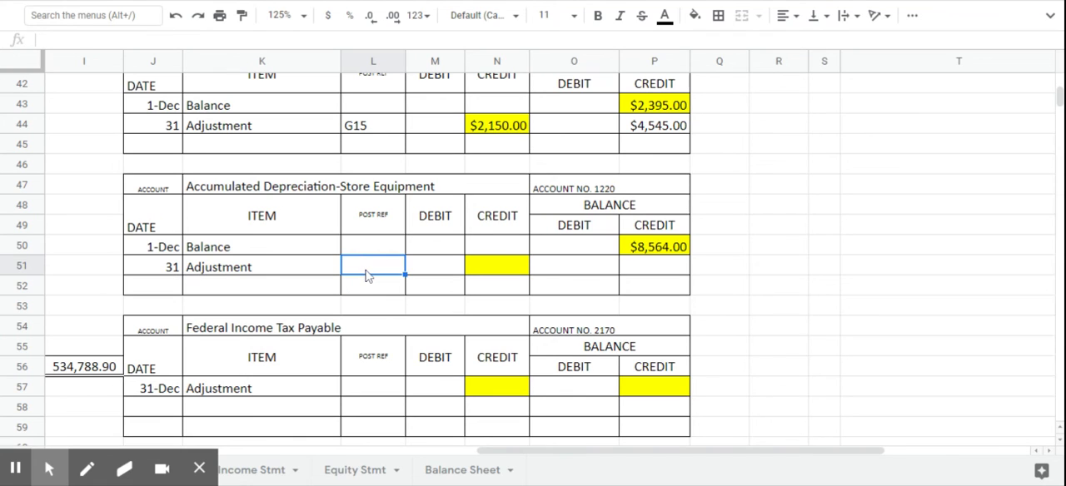
text(G15)
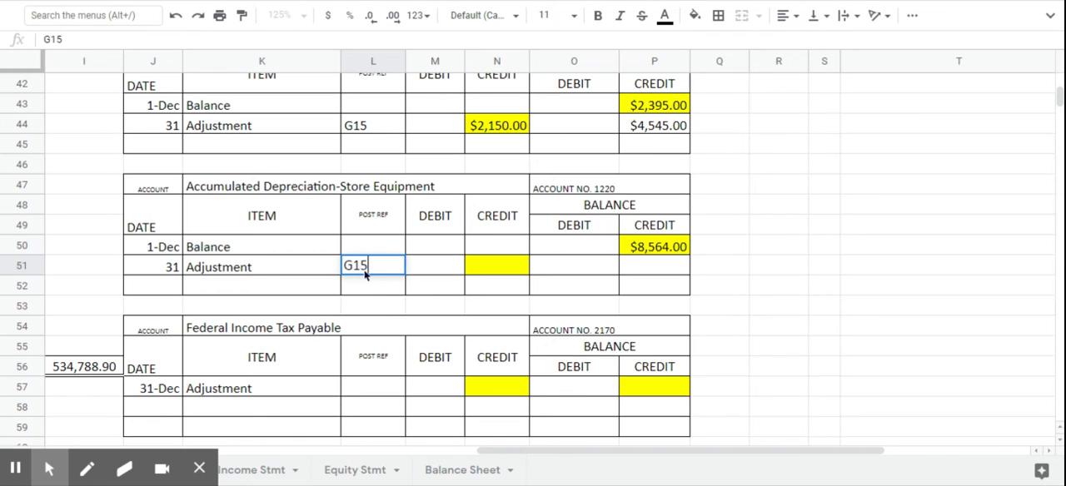
key(Tab)
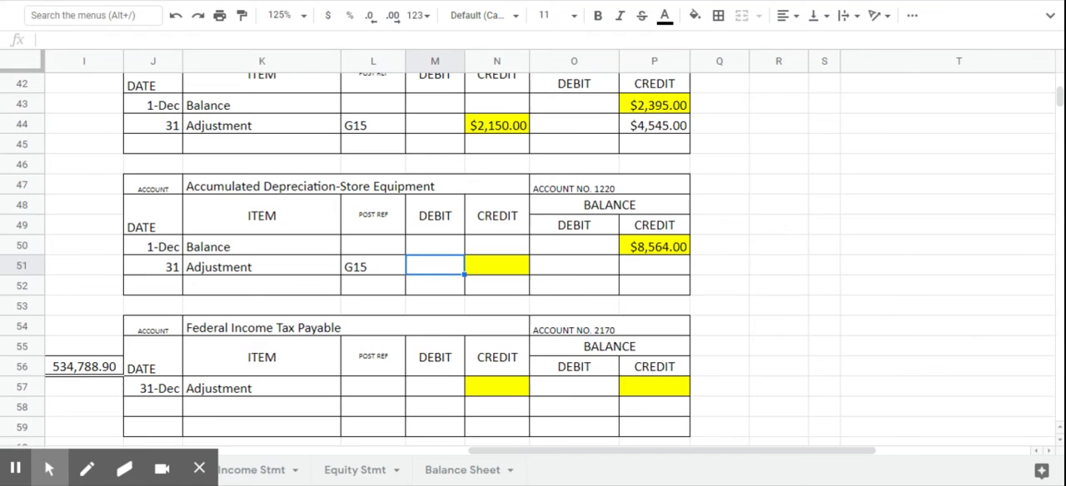
click(489, 275)
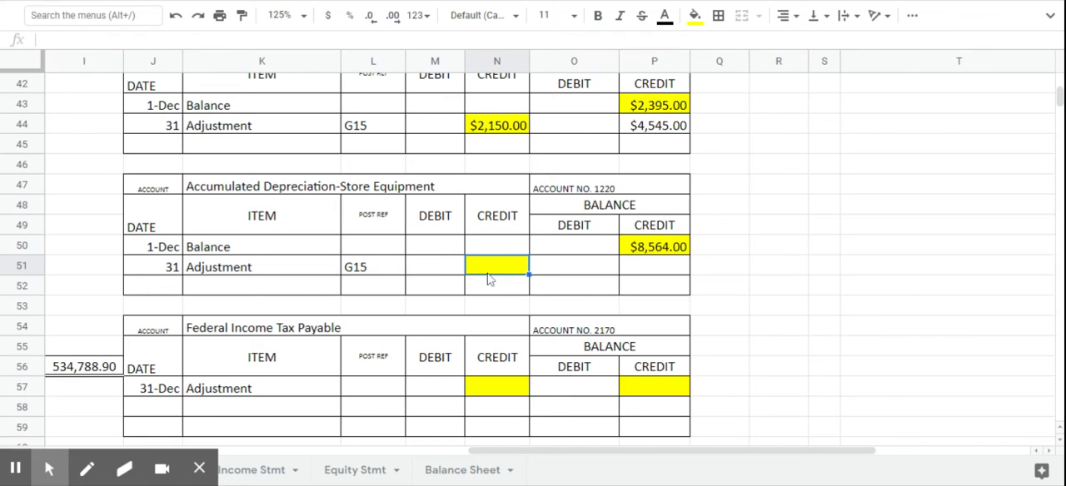
text(7440)
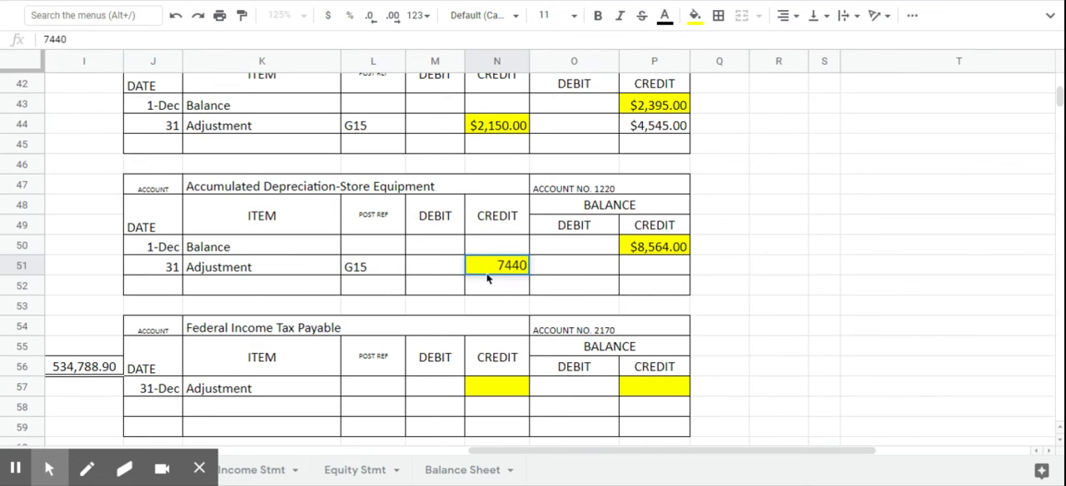
- Calculate the Accumulated Depreciation-Store Equipment credit balance in P51 with the formula =P50+N51
click(658, 268)
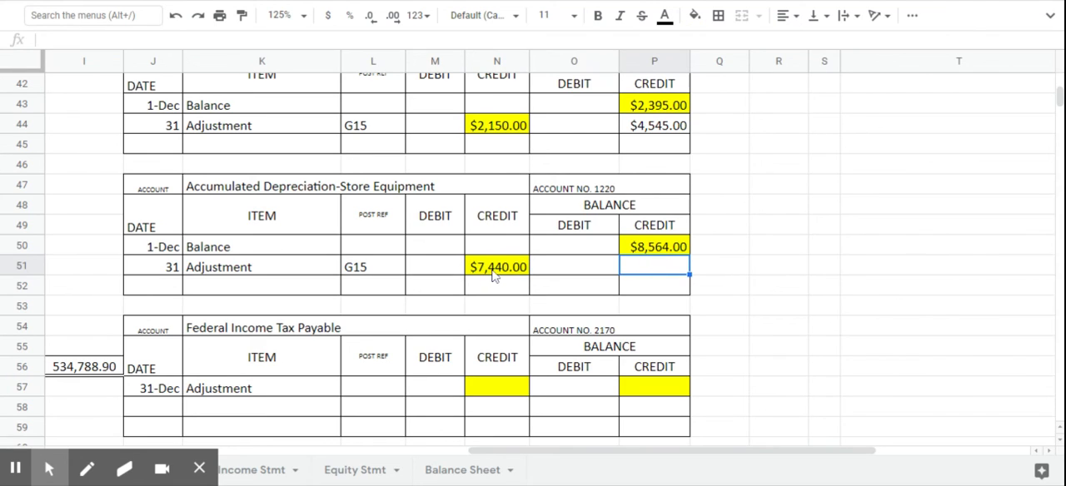
text(=)
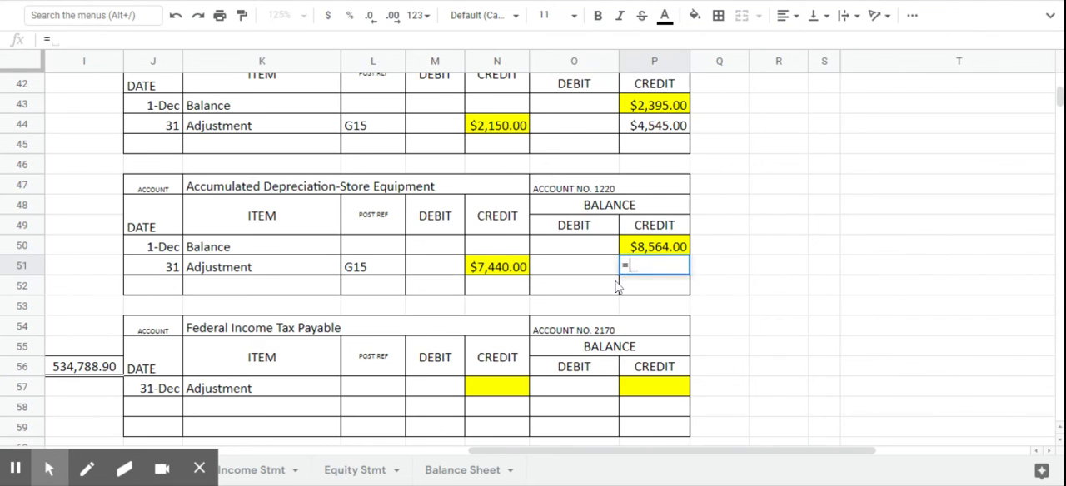
click(658, 248)
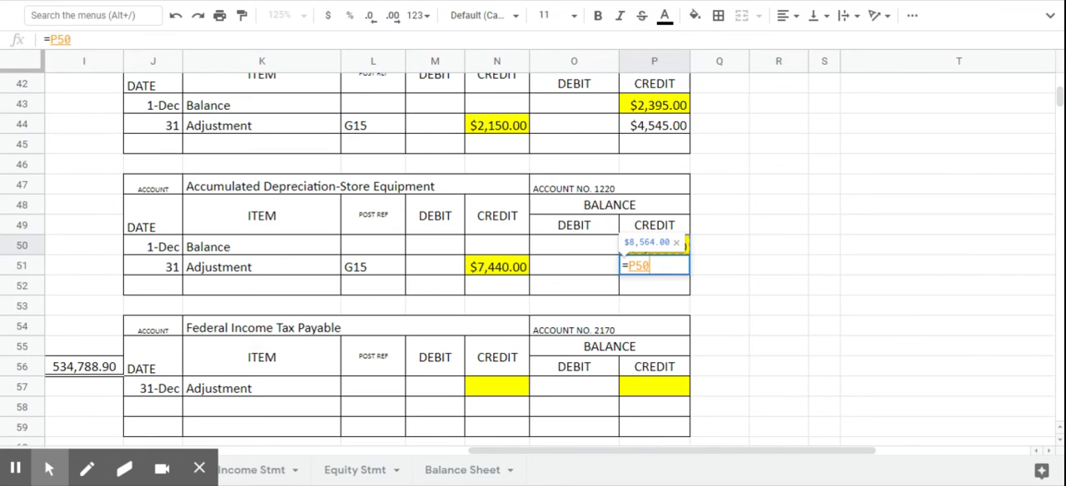
text(+)
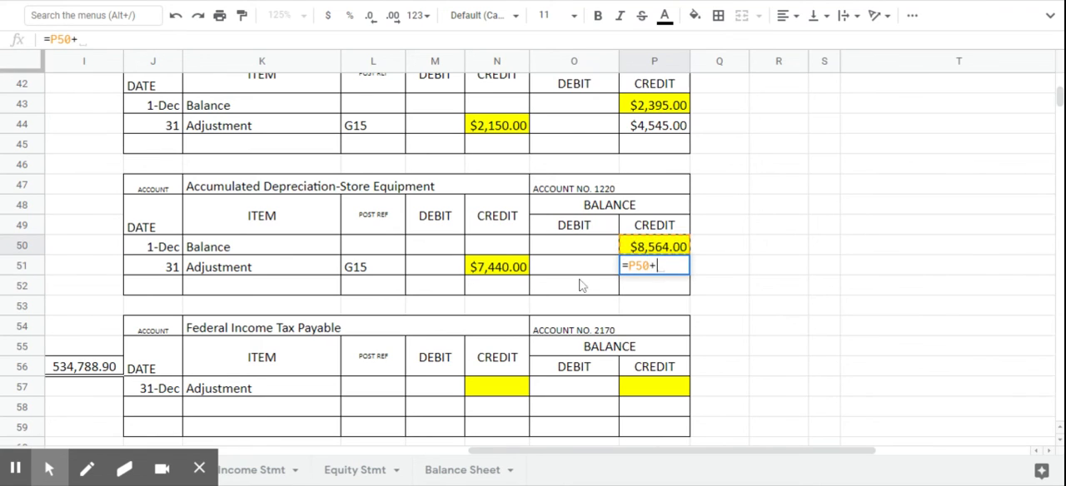
click(489, 275)
key(Return)
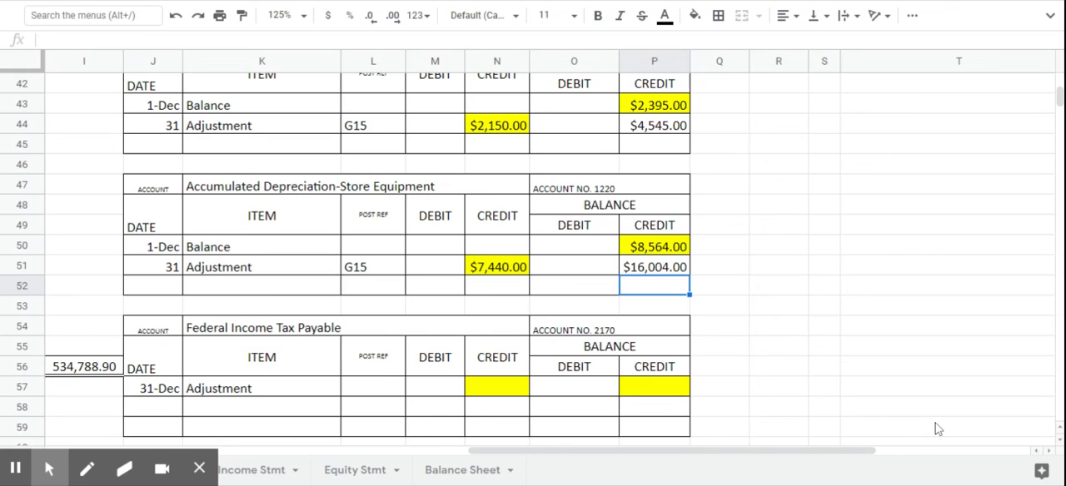
- Enter the posting reference 1220 for Accumulated Depr. - Store Equip in V19 of the general journal
scroll(940, 428, up, 7)
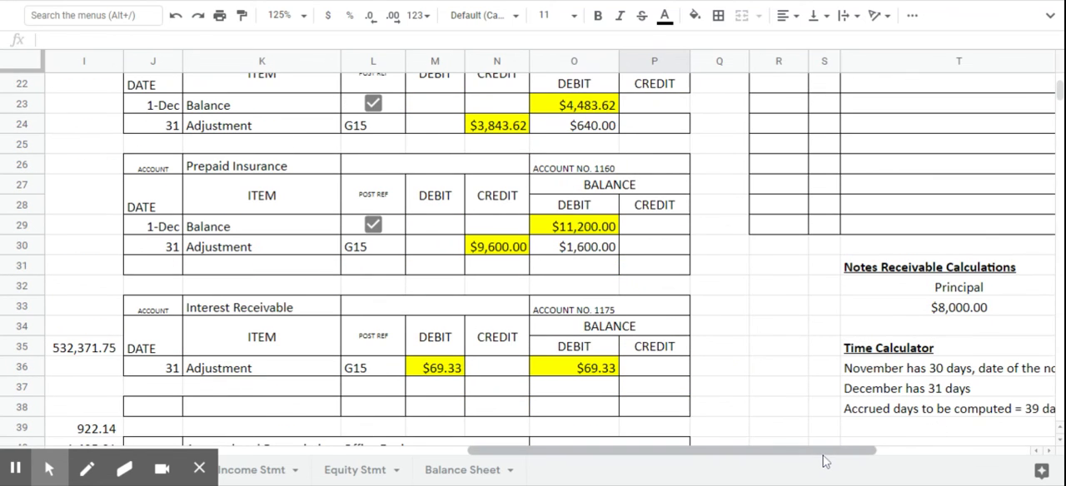
drag(824, 450, 927, 450)
scroll(912, 404, up, 2)
scroll(912, 404, up, 3)
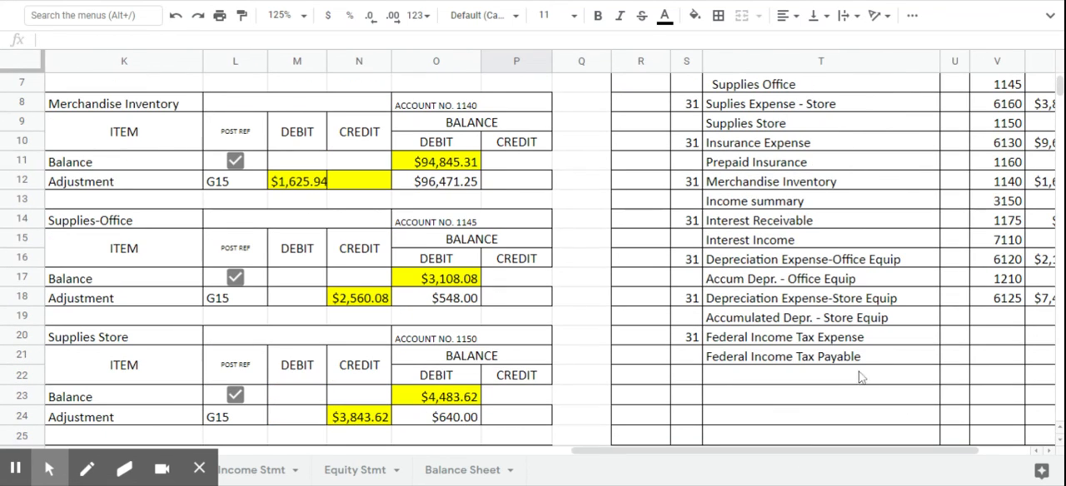
click(992, 325)
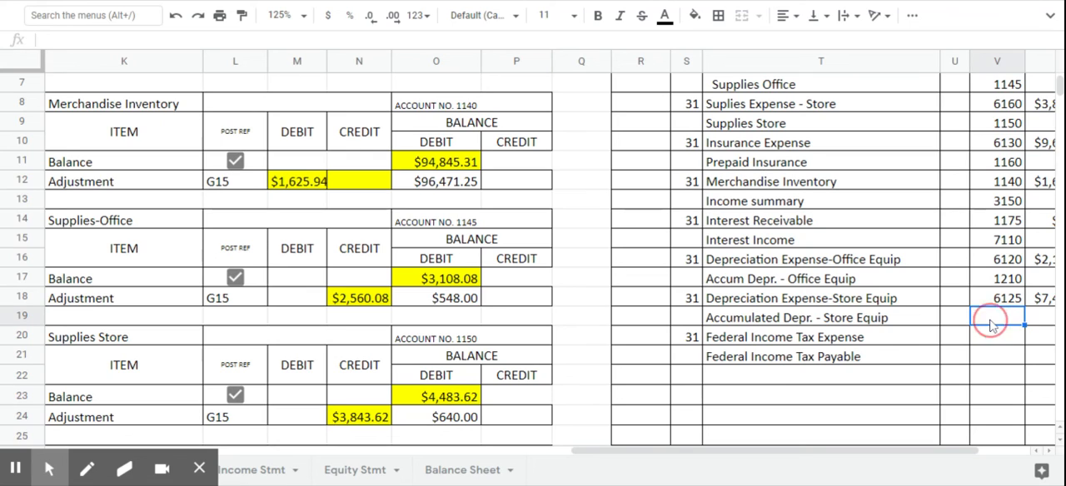
text(1220)
key(Return)
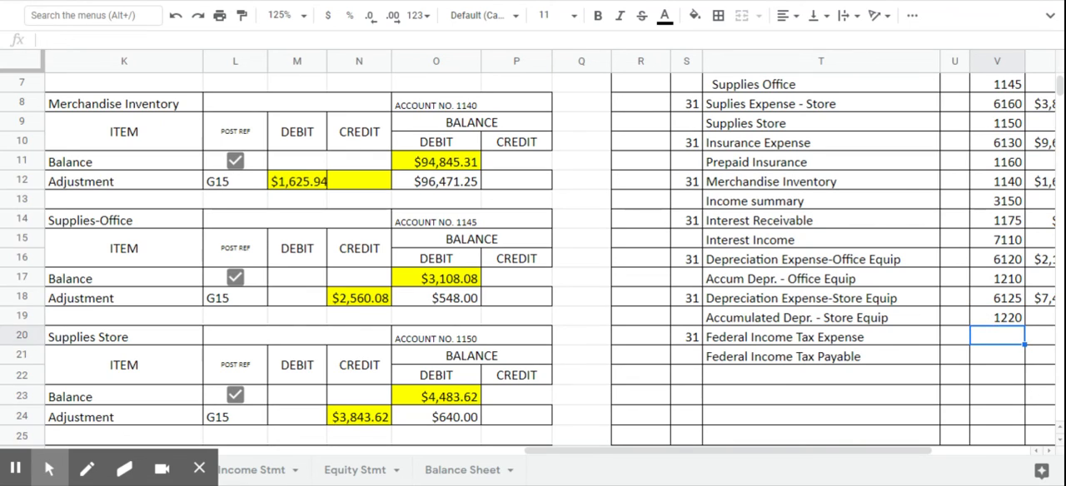
- Review the general journal's adjusting entries for posting references and amounts, down to the Federal Income Tax lines
click(1052, 452)
click(1052, 452)
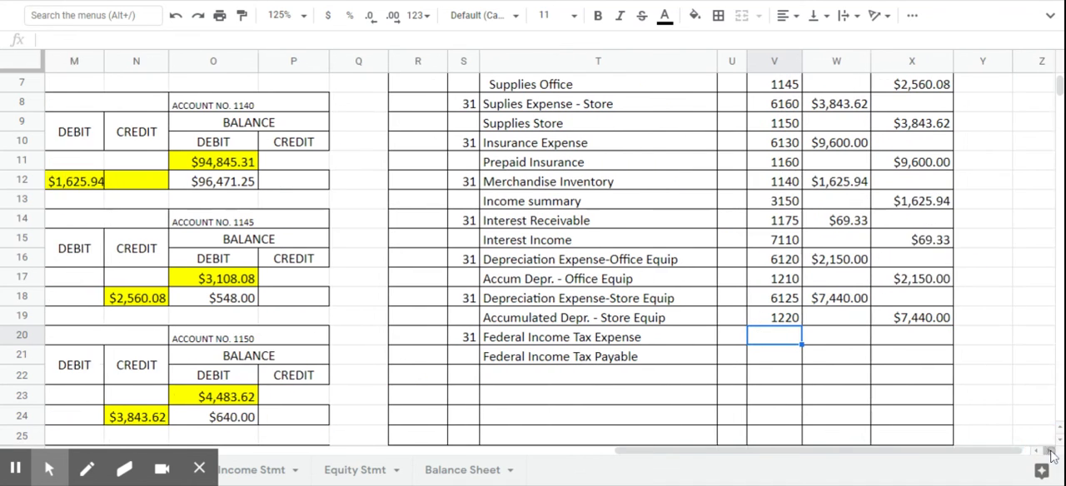
click(1052, 452)
scroll(904, 339, up, 2)
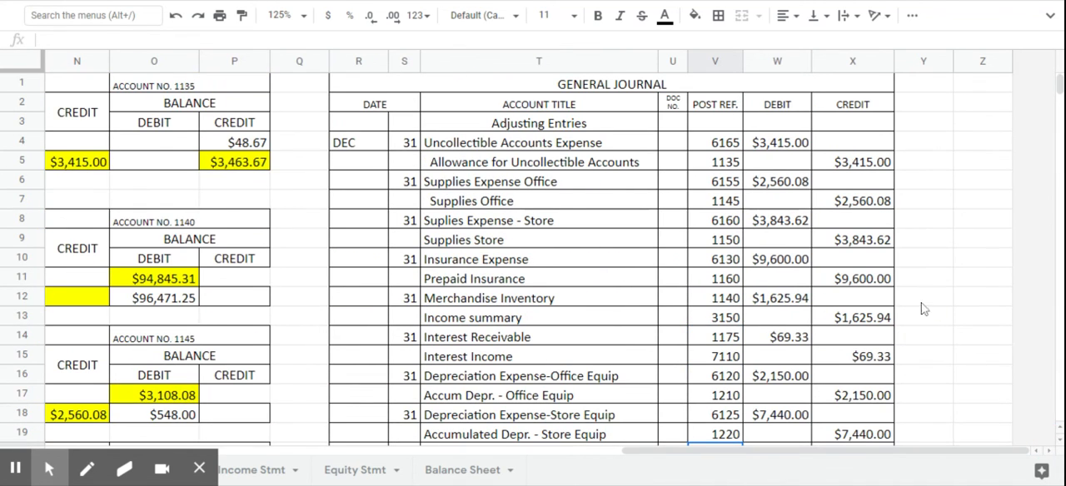
scroll(666, 191, down, 1)
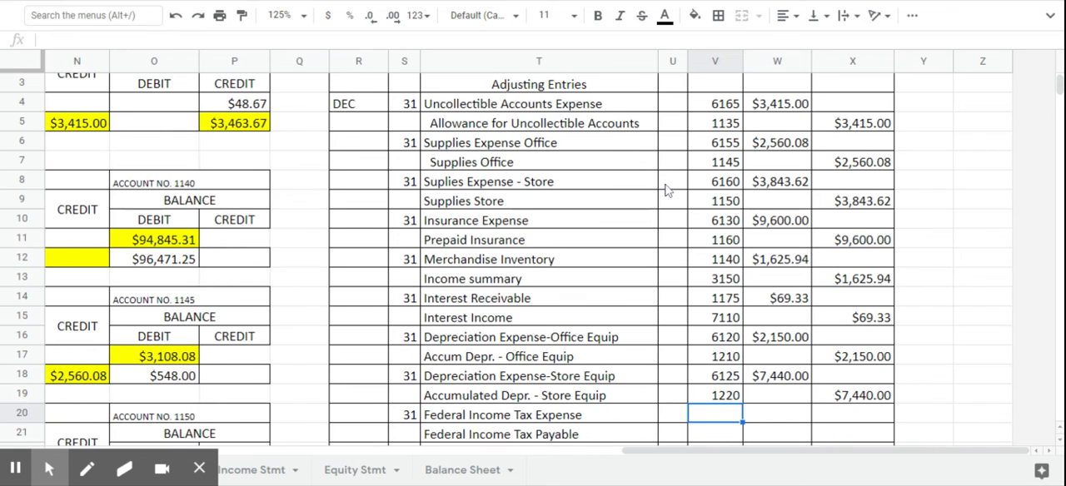
scroll(721, 164, up, 1)
scroll(733, 183, down, 3)
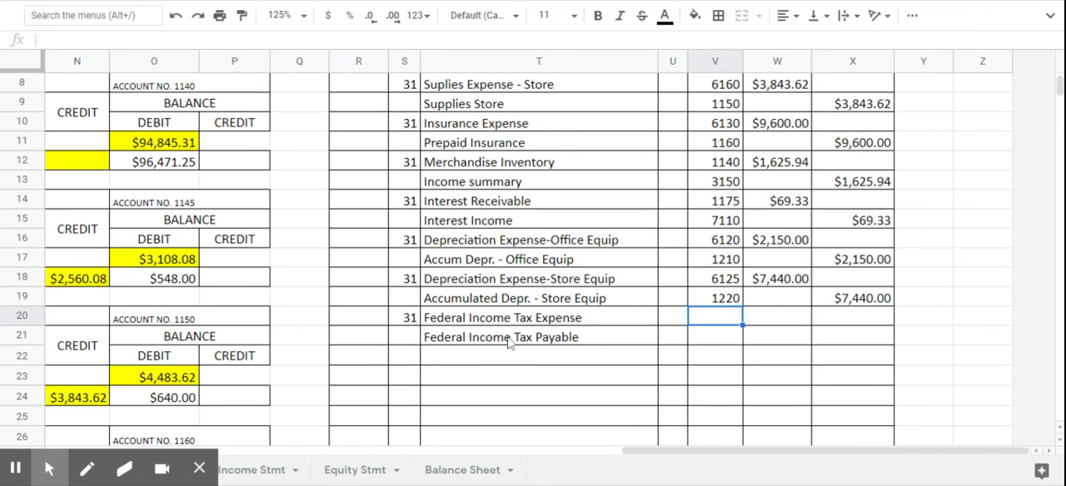
- Examine the Adjusted Trial Balance from Cash to Totals for the highlighted accounts that still need balances
drag(659, 451, 281, 442)
scroll(310, 273, up, 3)
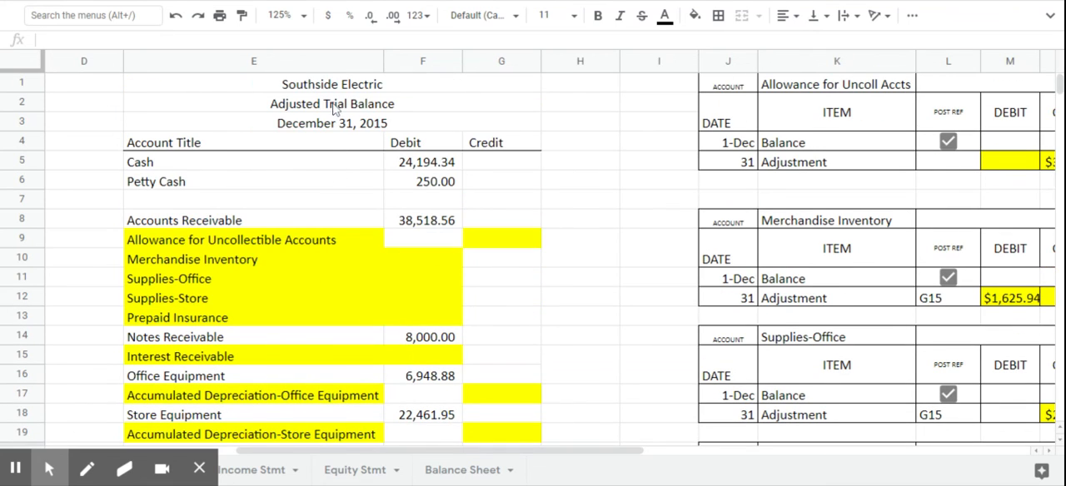
scroll(342, 231, down, 1)
scroll(341, 230, down, 1)
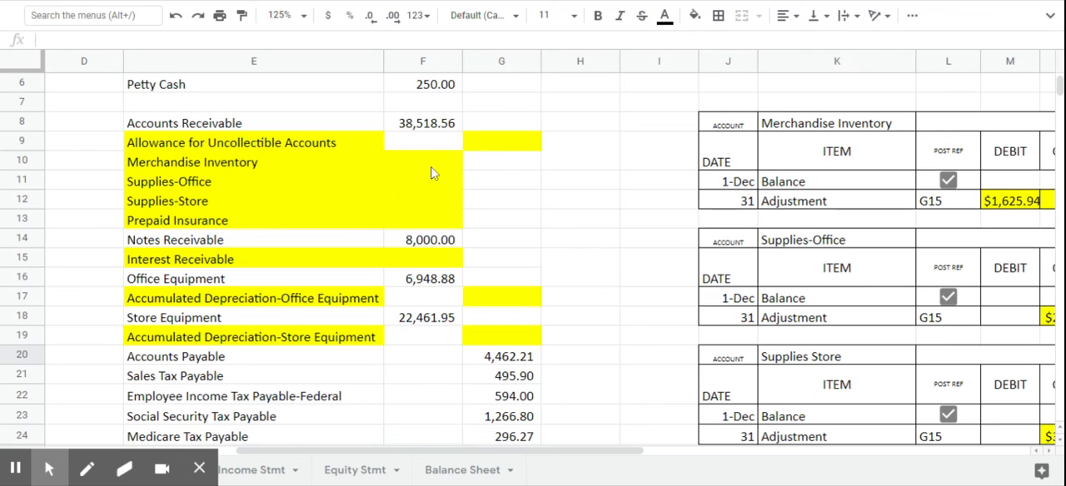
scroll(412, 242, down, 4)
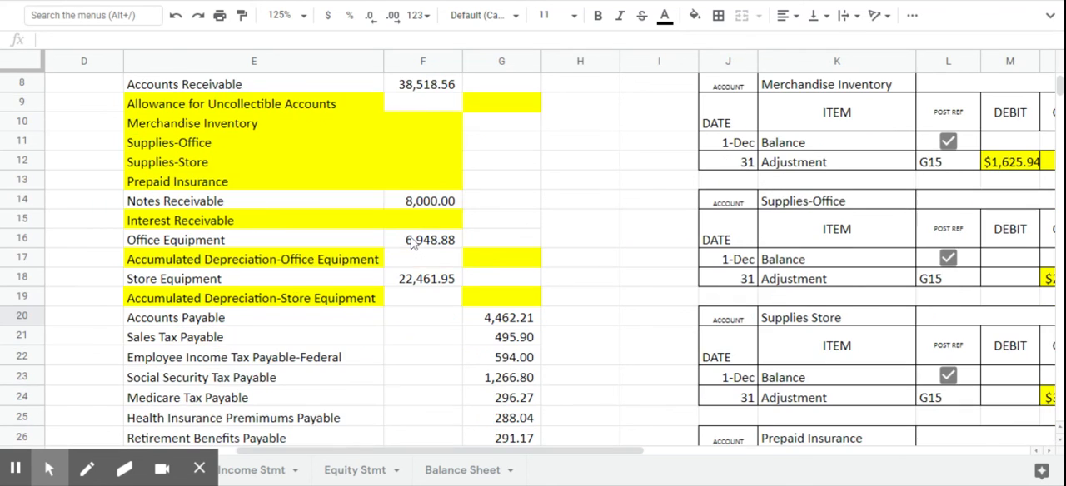
scroll(413, 241, down, 5)
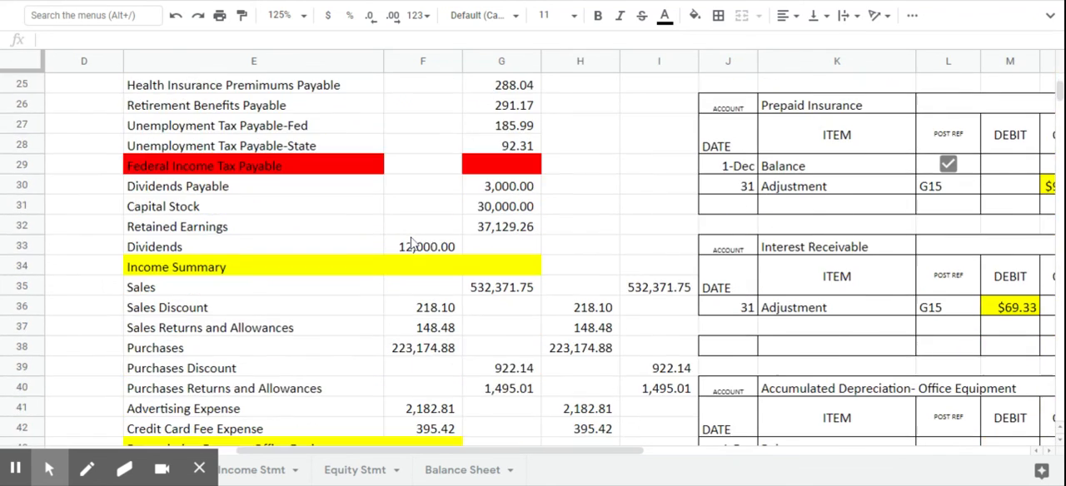
scroll(412, 242, down, 3)
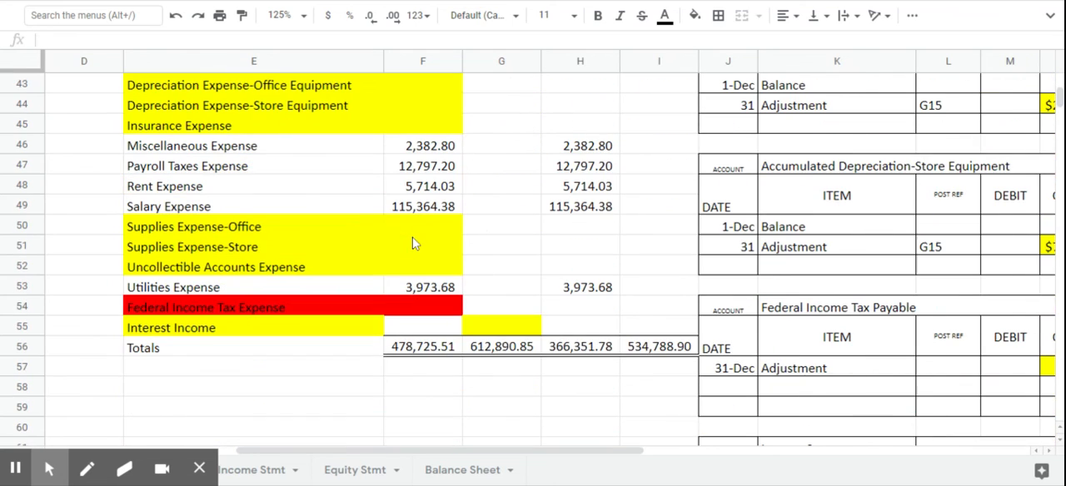